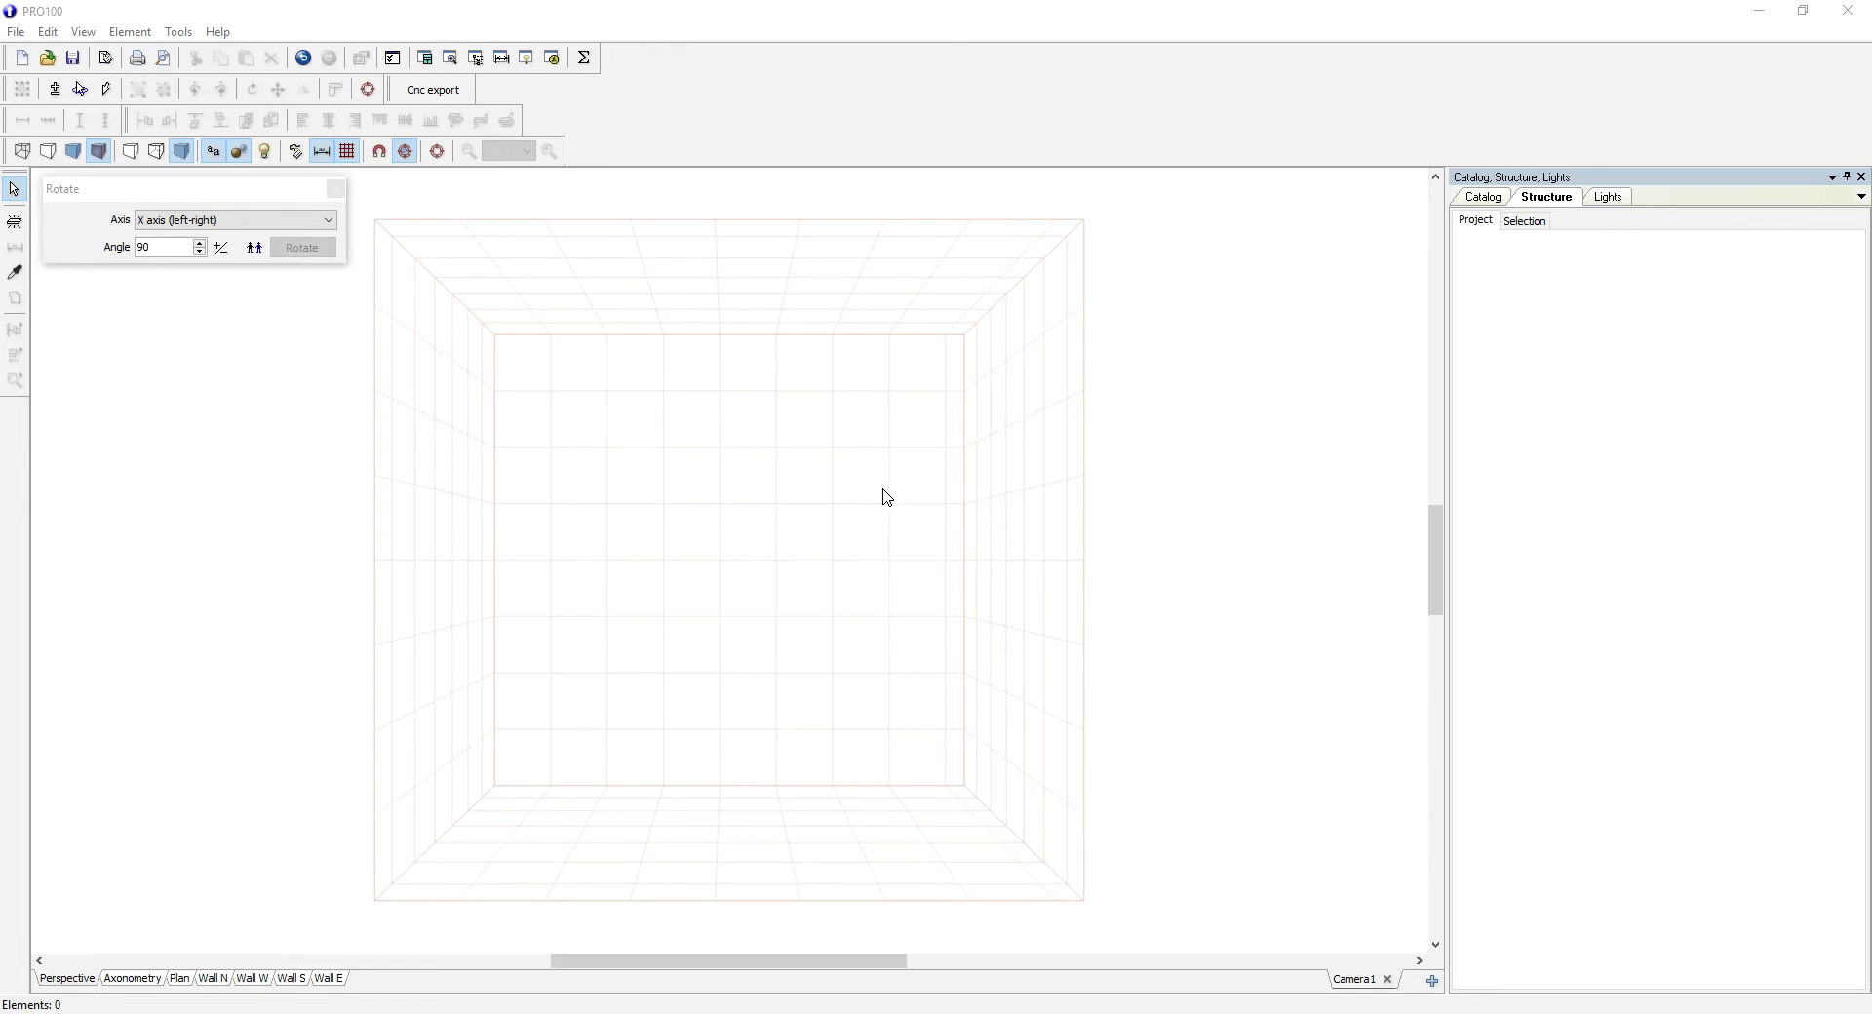
Place a Base Cabinet (B24) from the catalog into the room and select it
click(1478, 200)
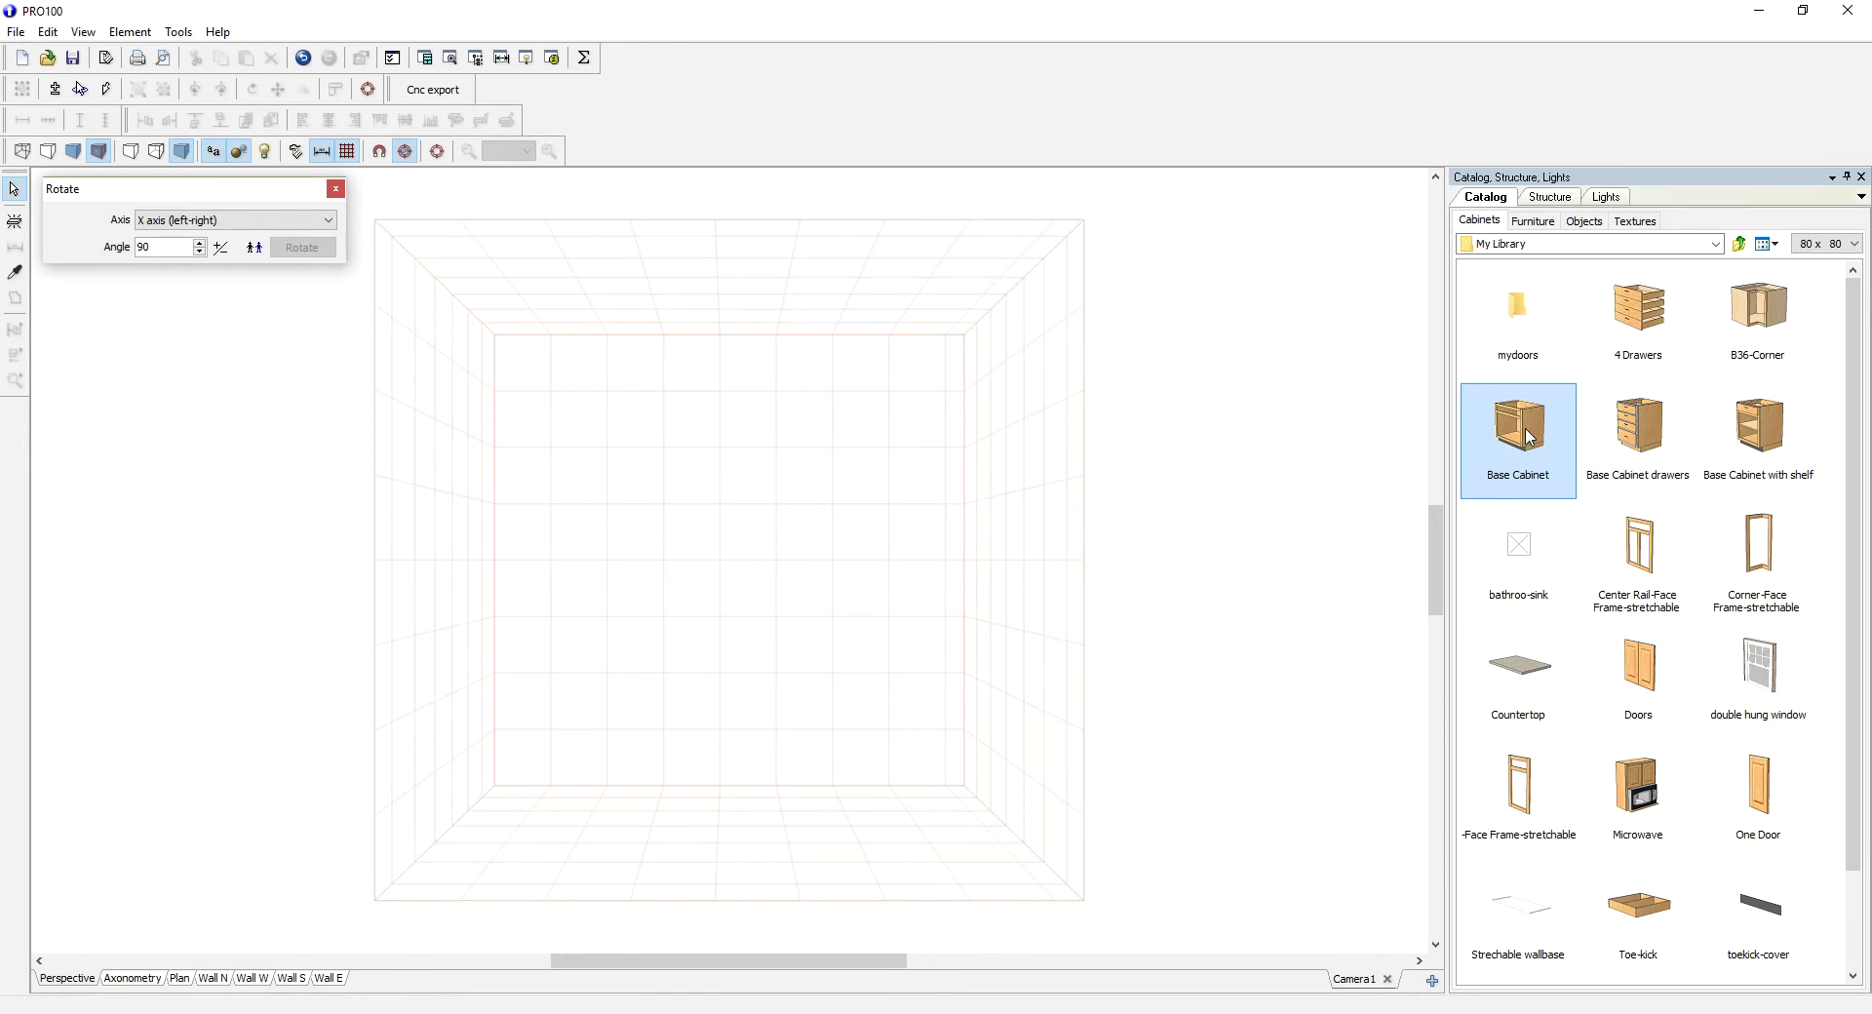
drag(1529, 437, 614, 726)
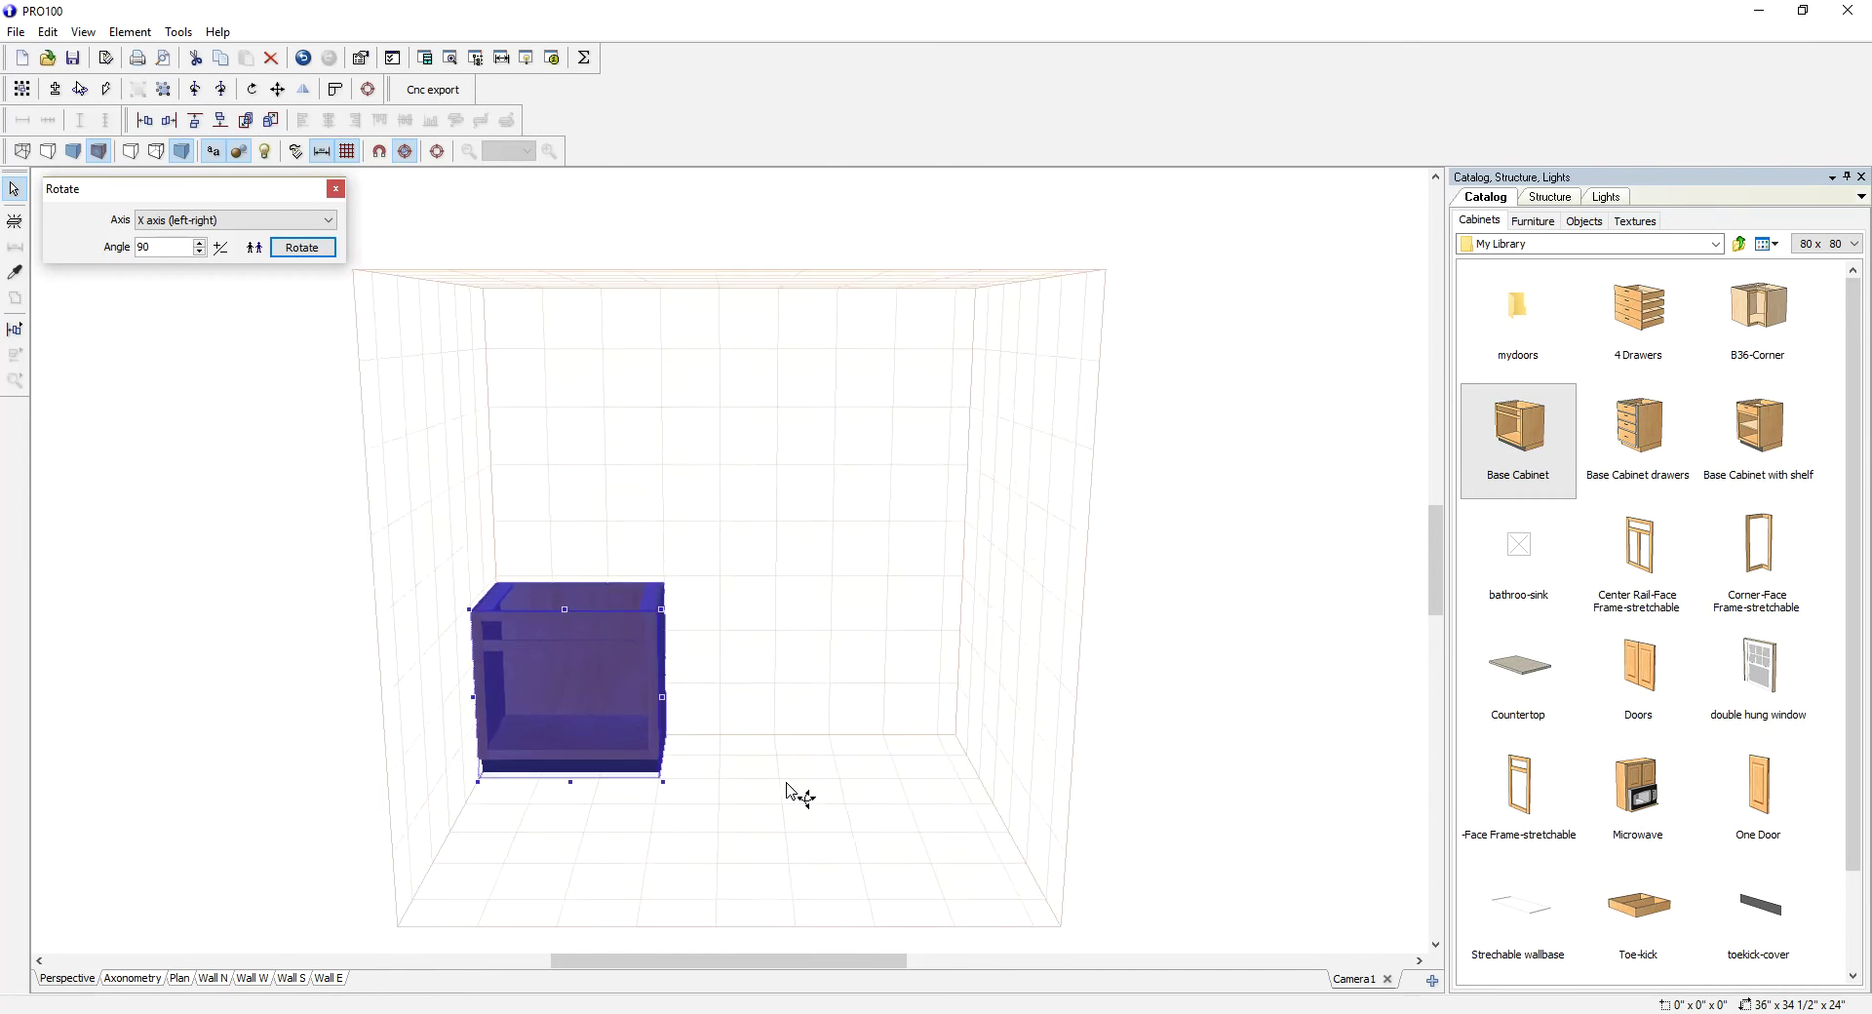
click(636, 731)
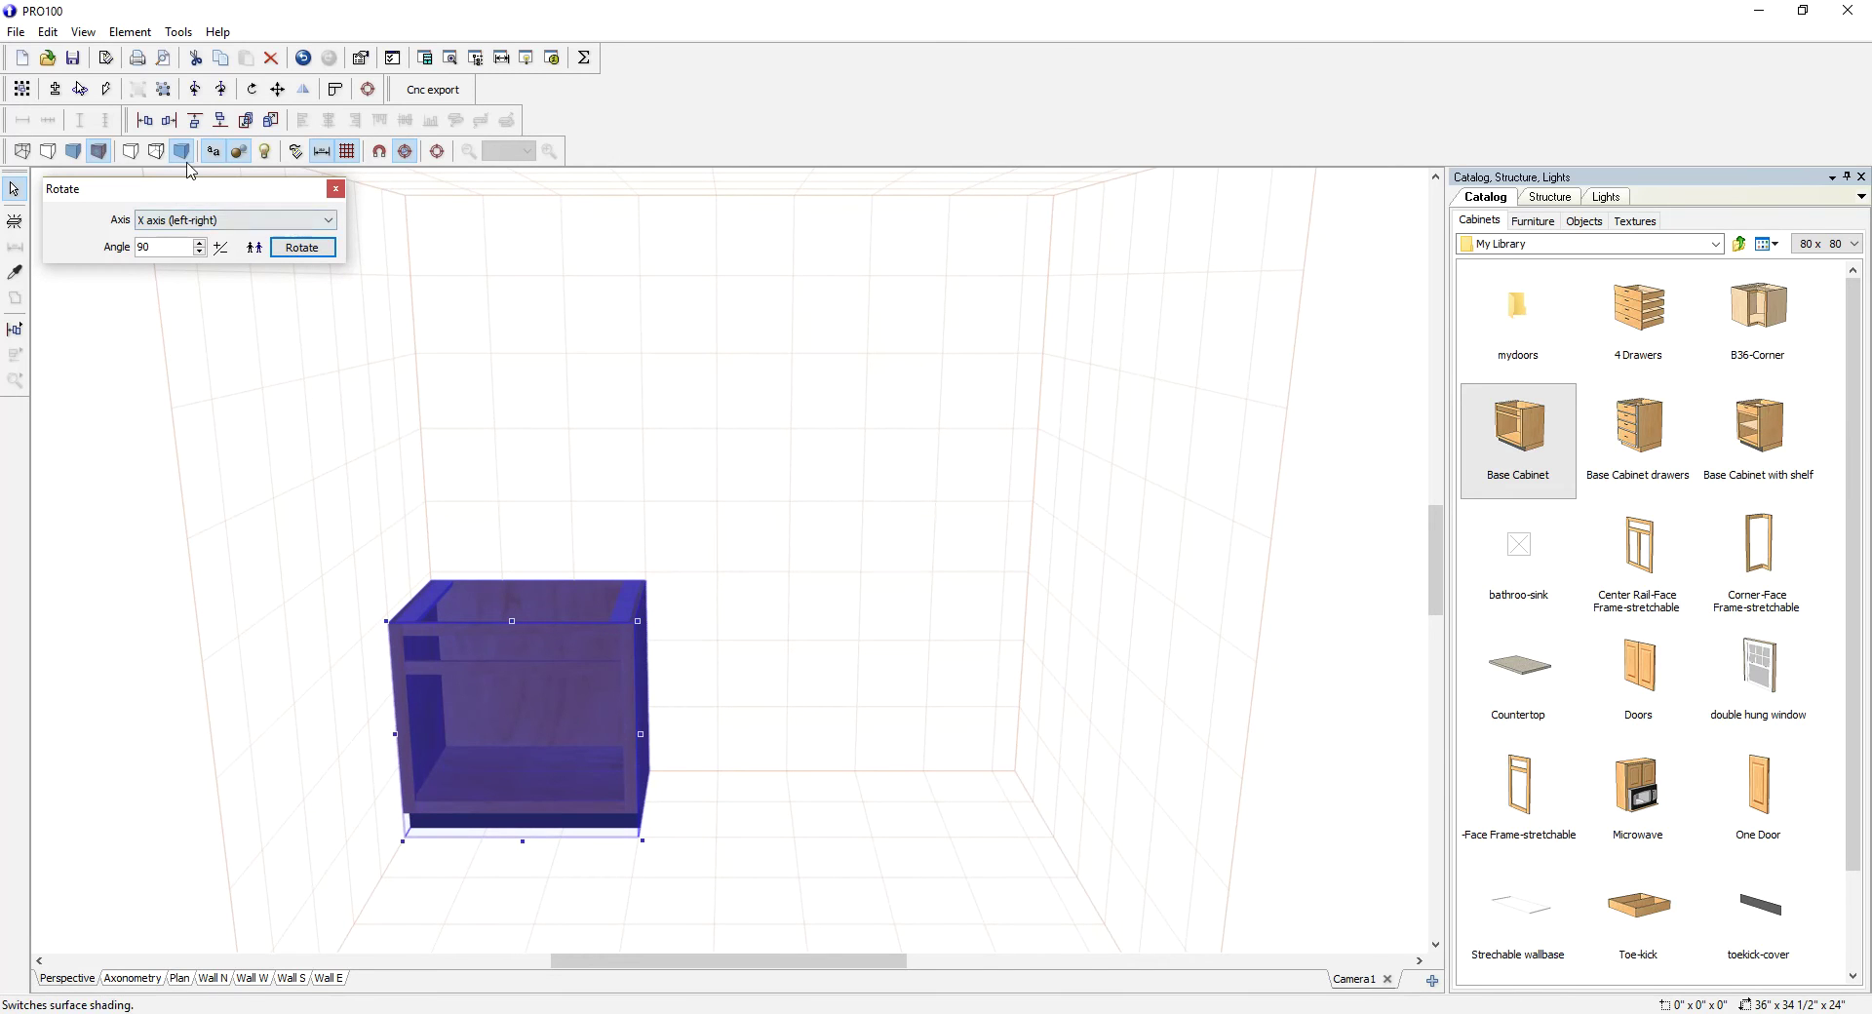
Turn on contour outlines and orbit to an angled view of the cabinet
click(137, 153)
click(953, 530)
middle_drag(928, 722, 882, 693)
click(589, 726)
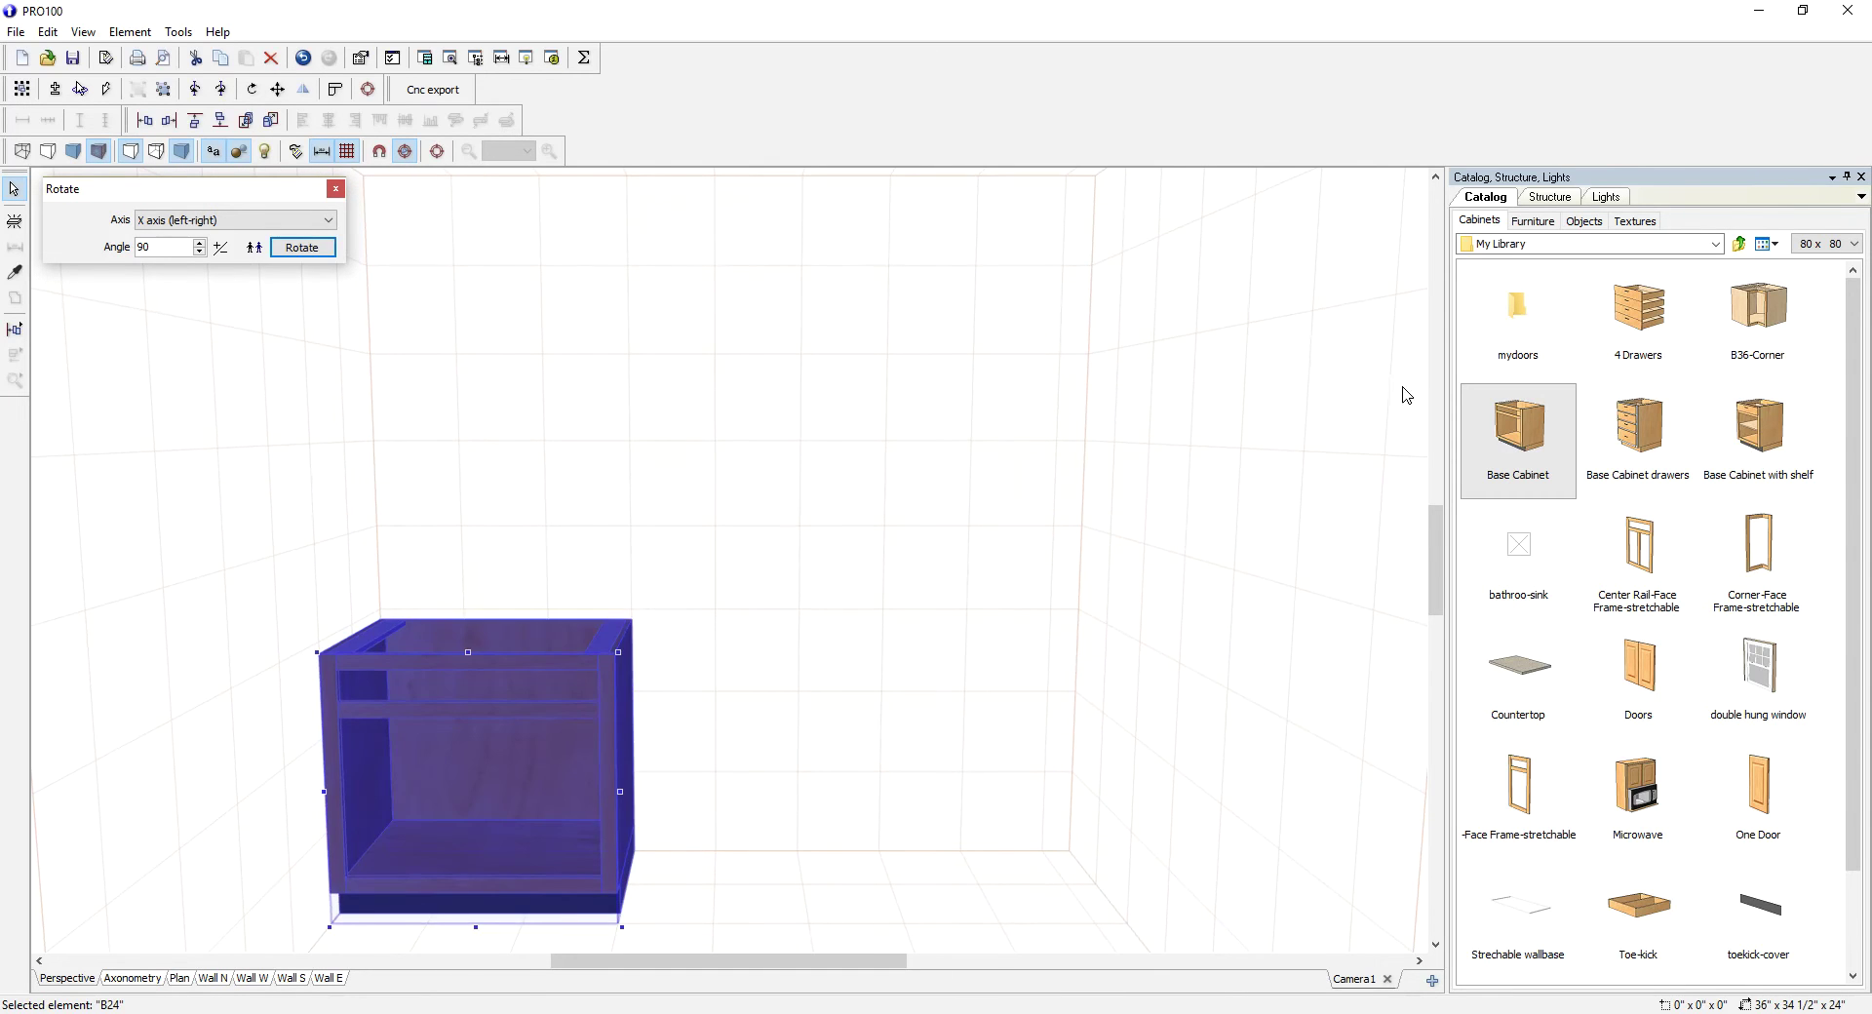
click(807, 664)
middle_drag(781, 656, 751, 741)
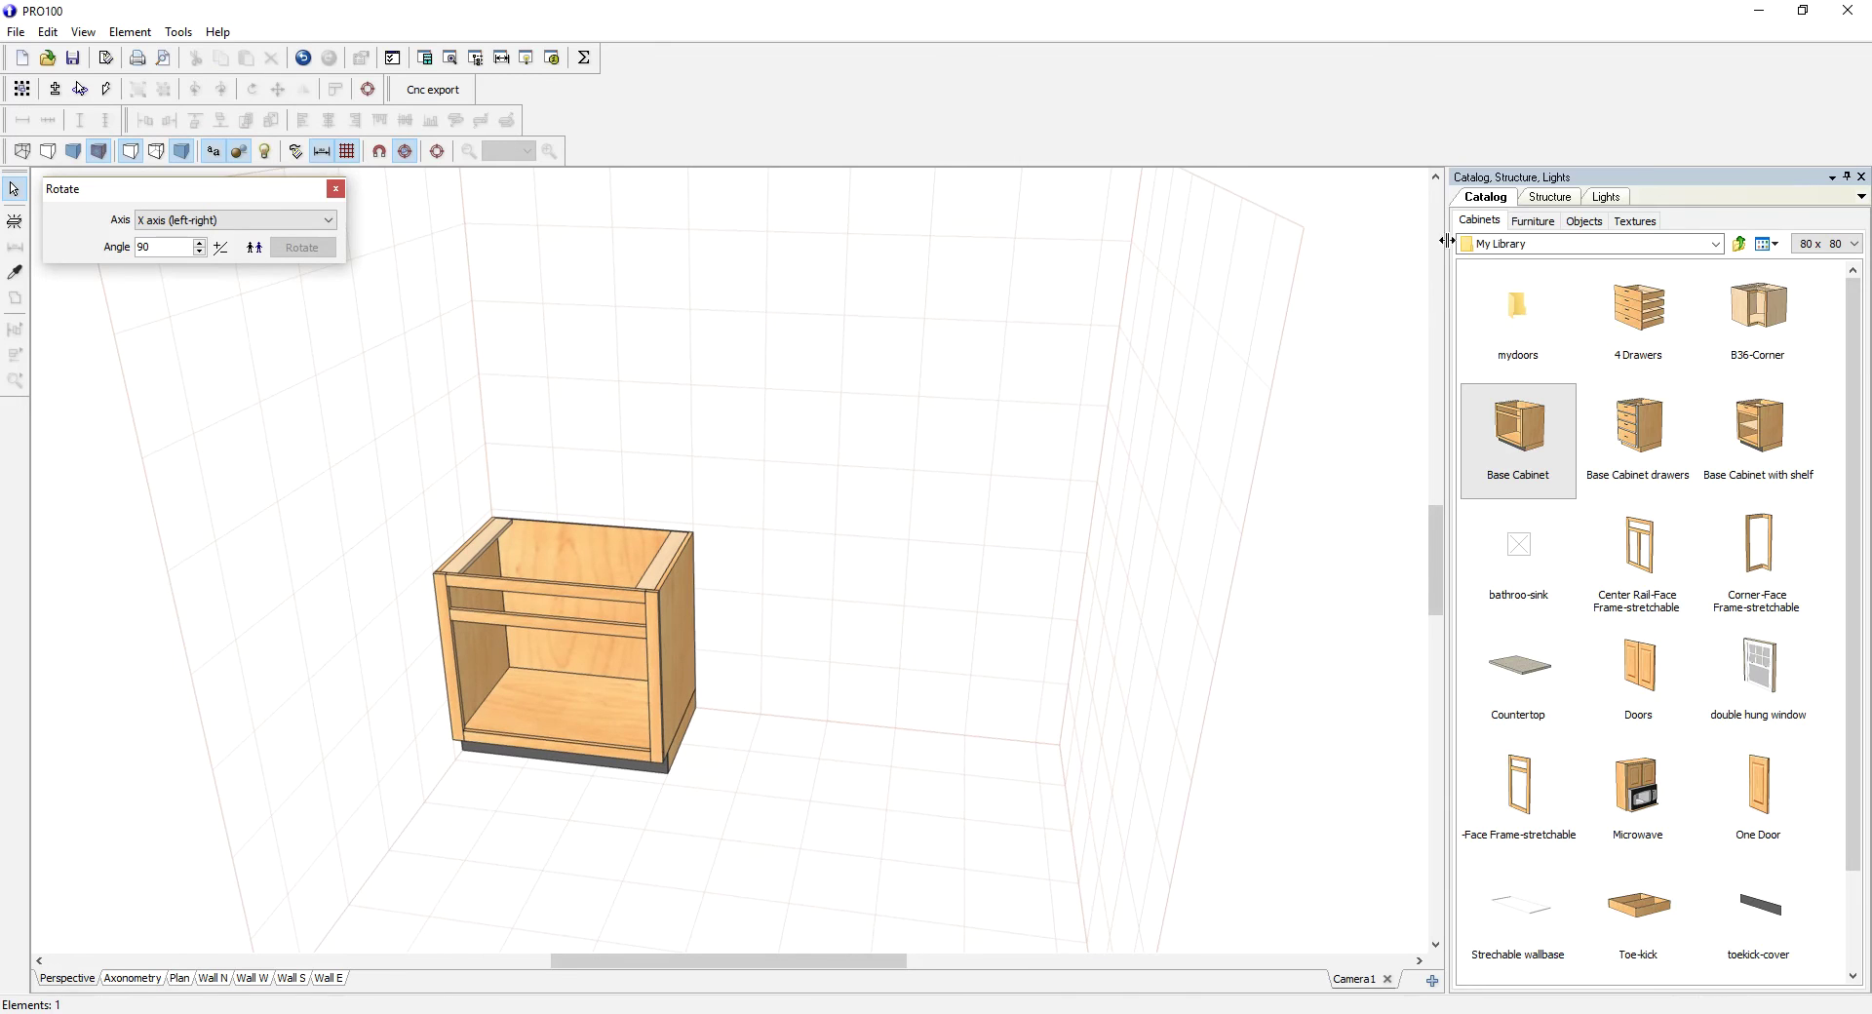
Show the project structure and expand B24's Box, Face Frame and Toe Kick groups
click(1548, 198)
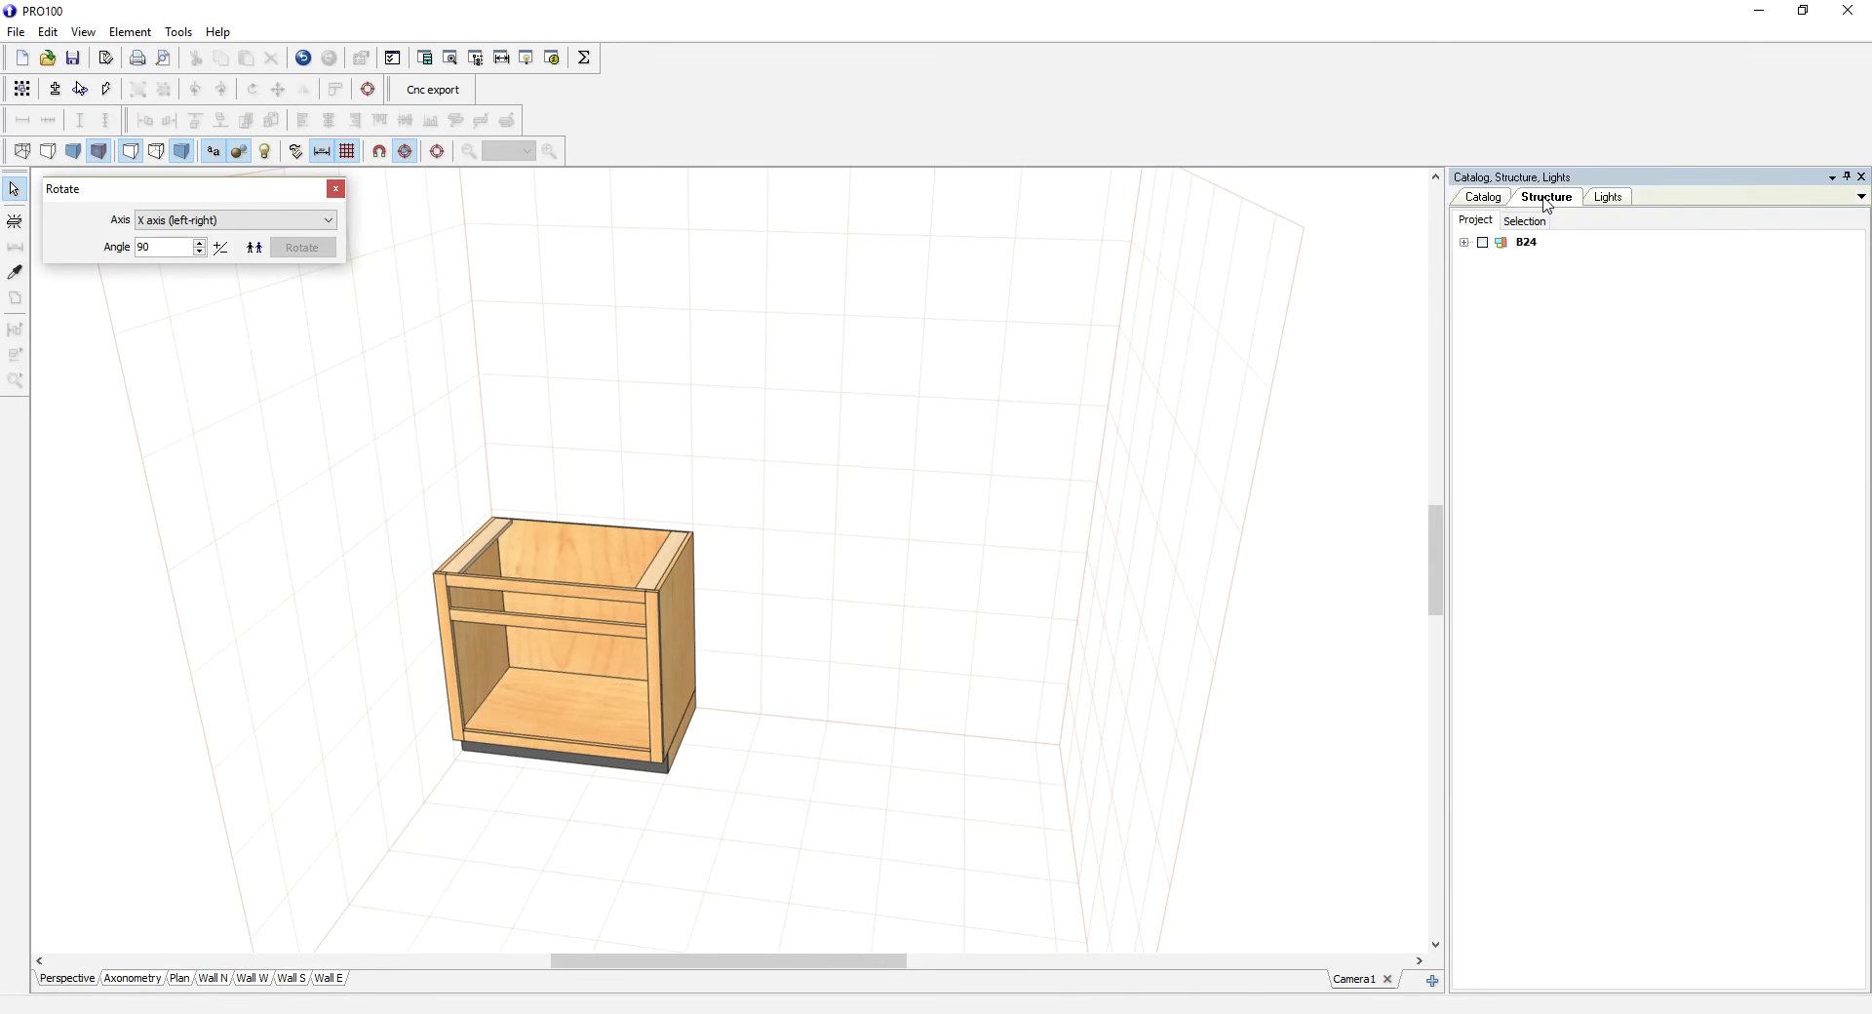
click(1464, 242)
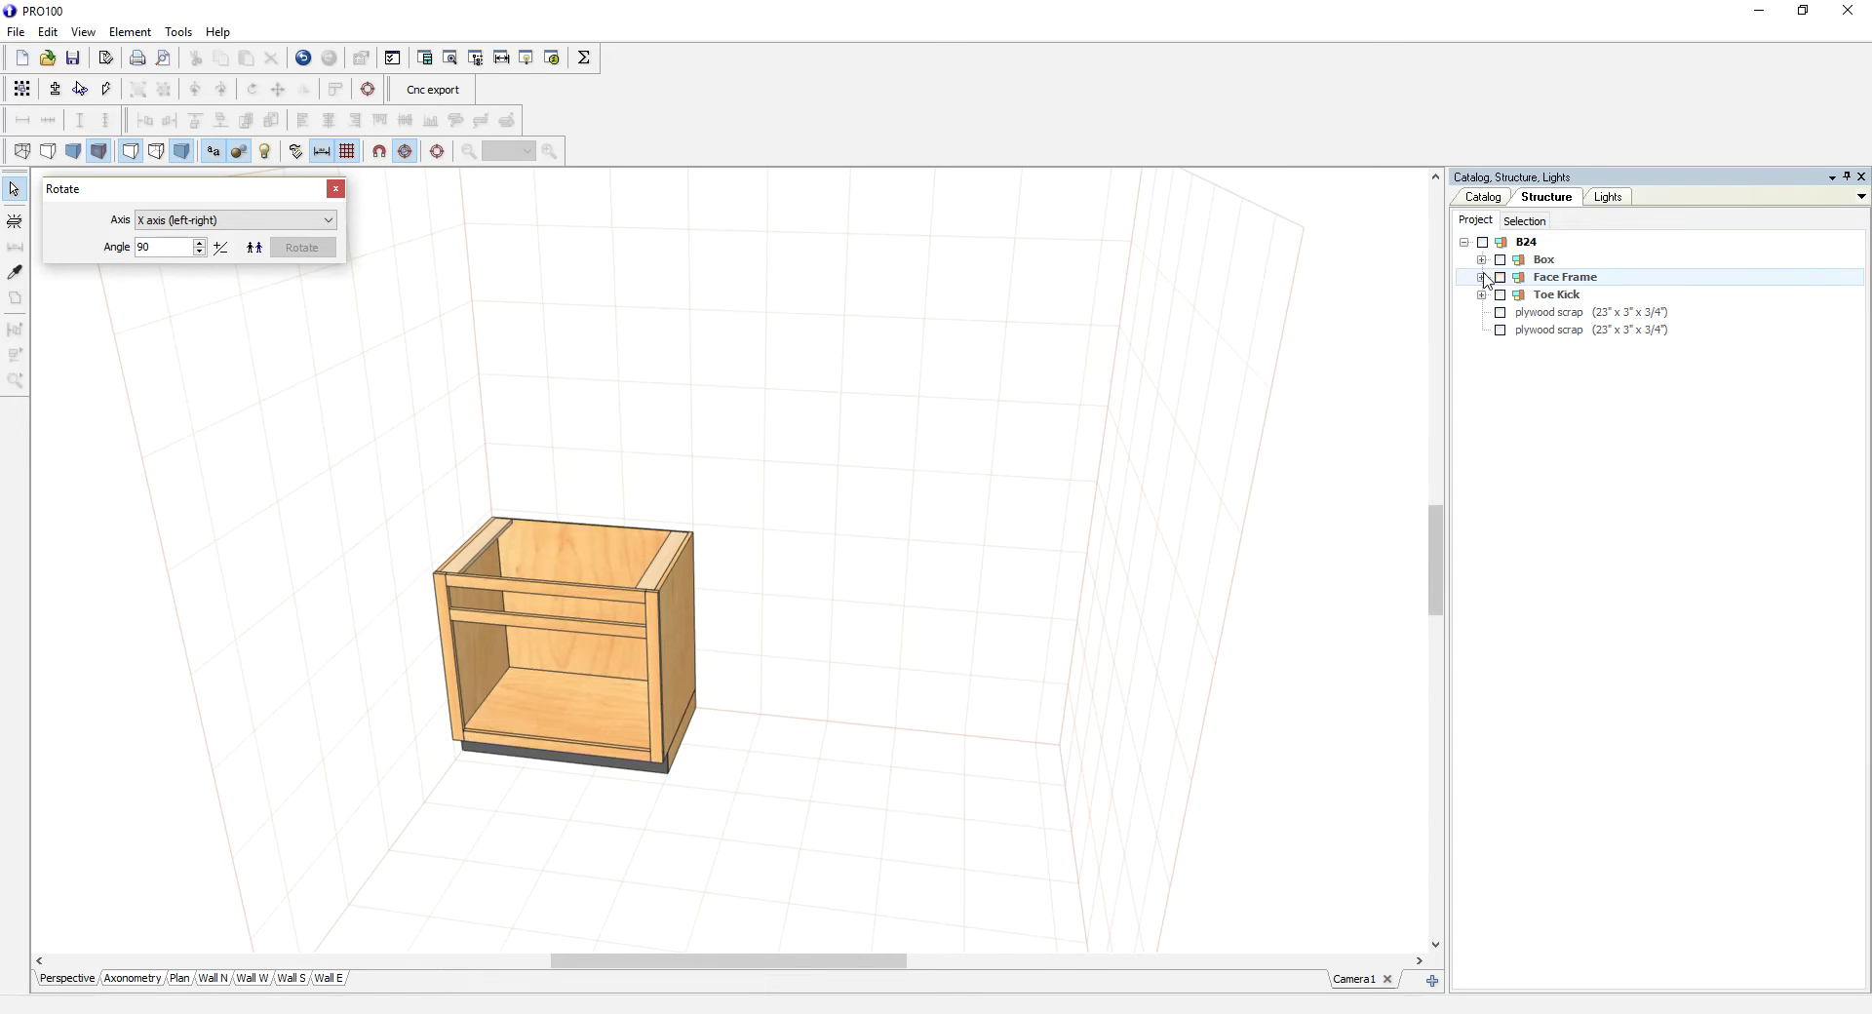
click(1481, 261)
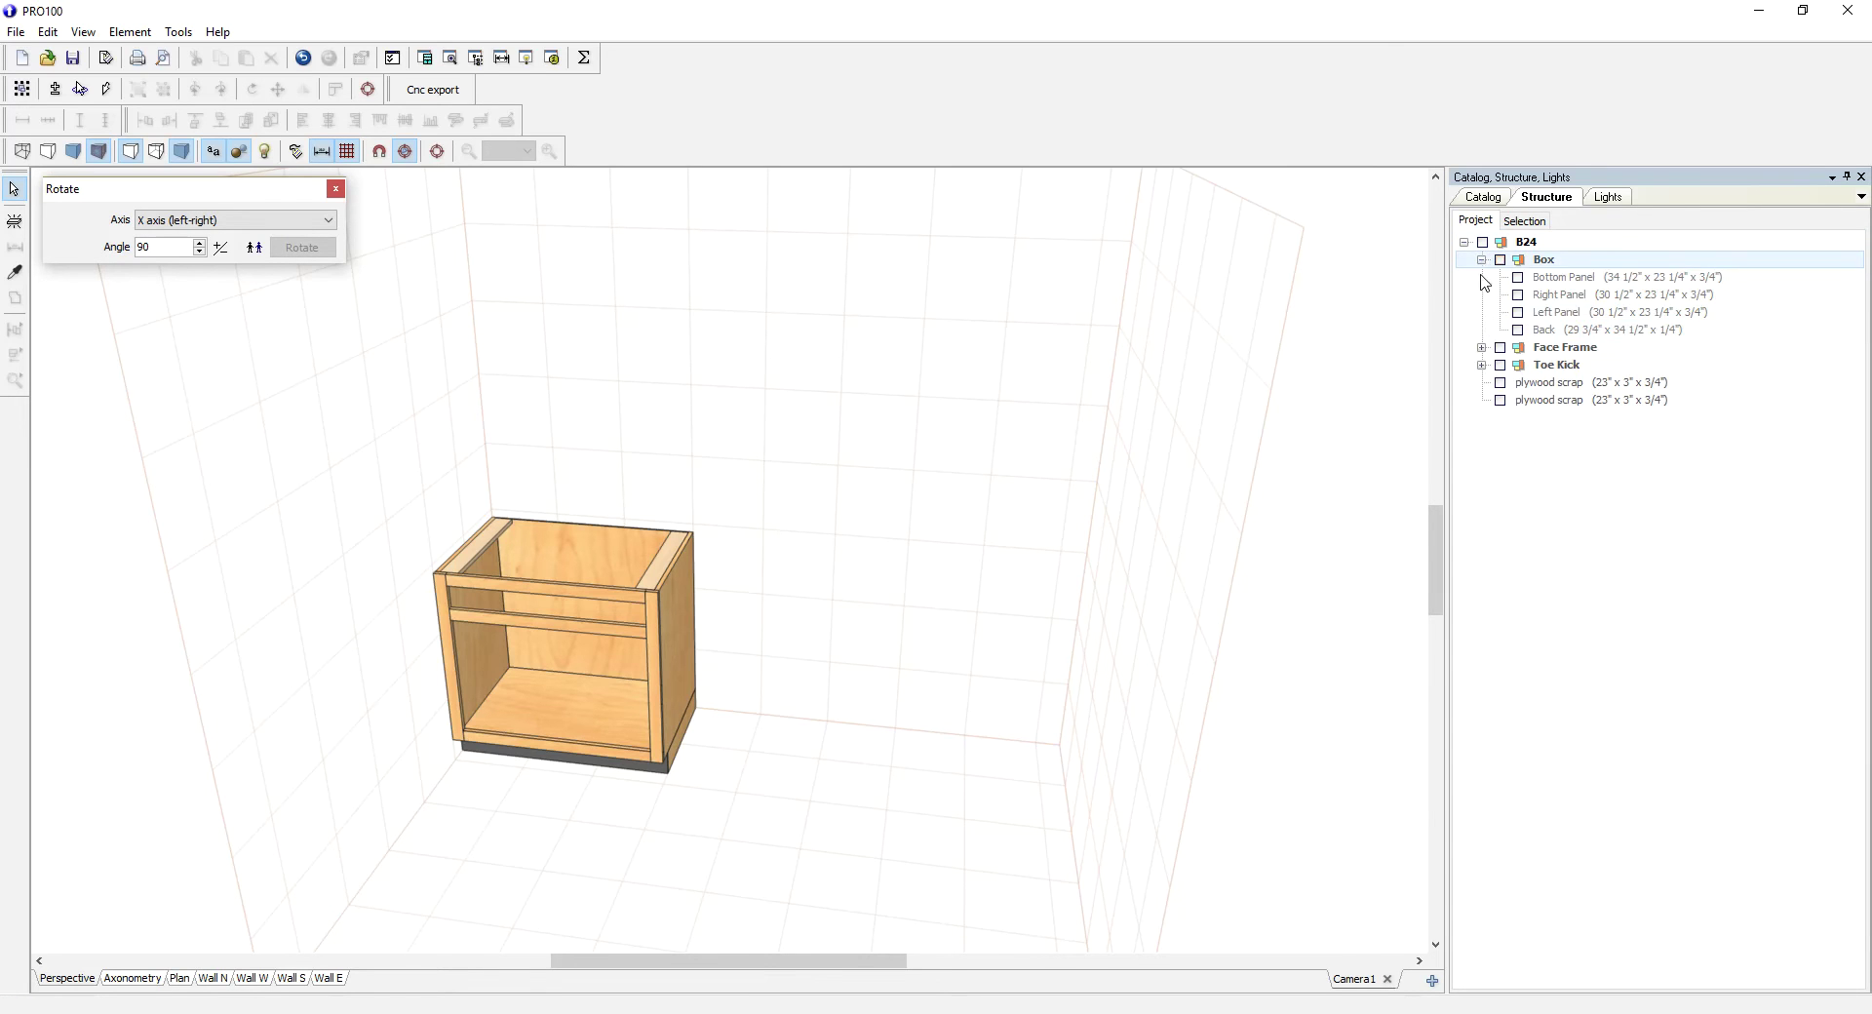
click(1481, 348)
click(1481, 452)
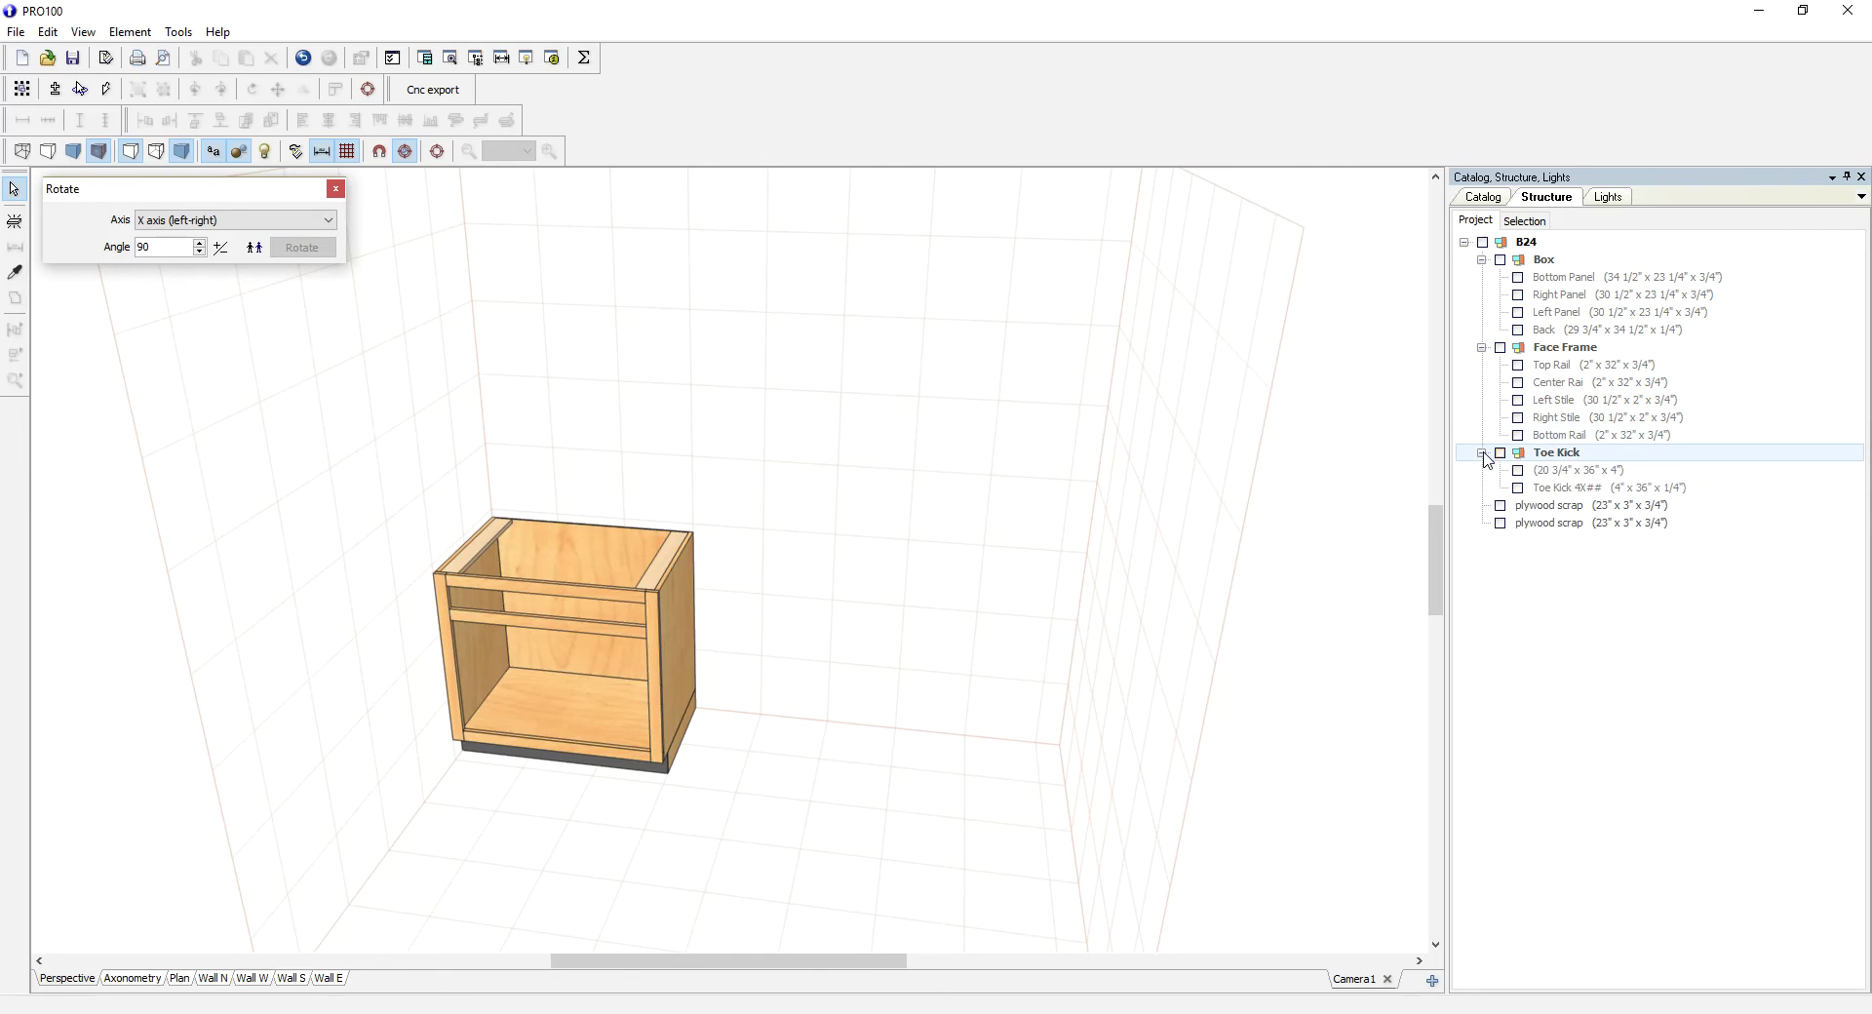
Inspect the Toe Kick 4X## part's properties without changes and highlight it in the model
click(1565, 487)
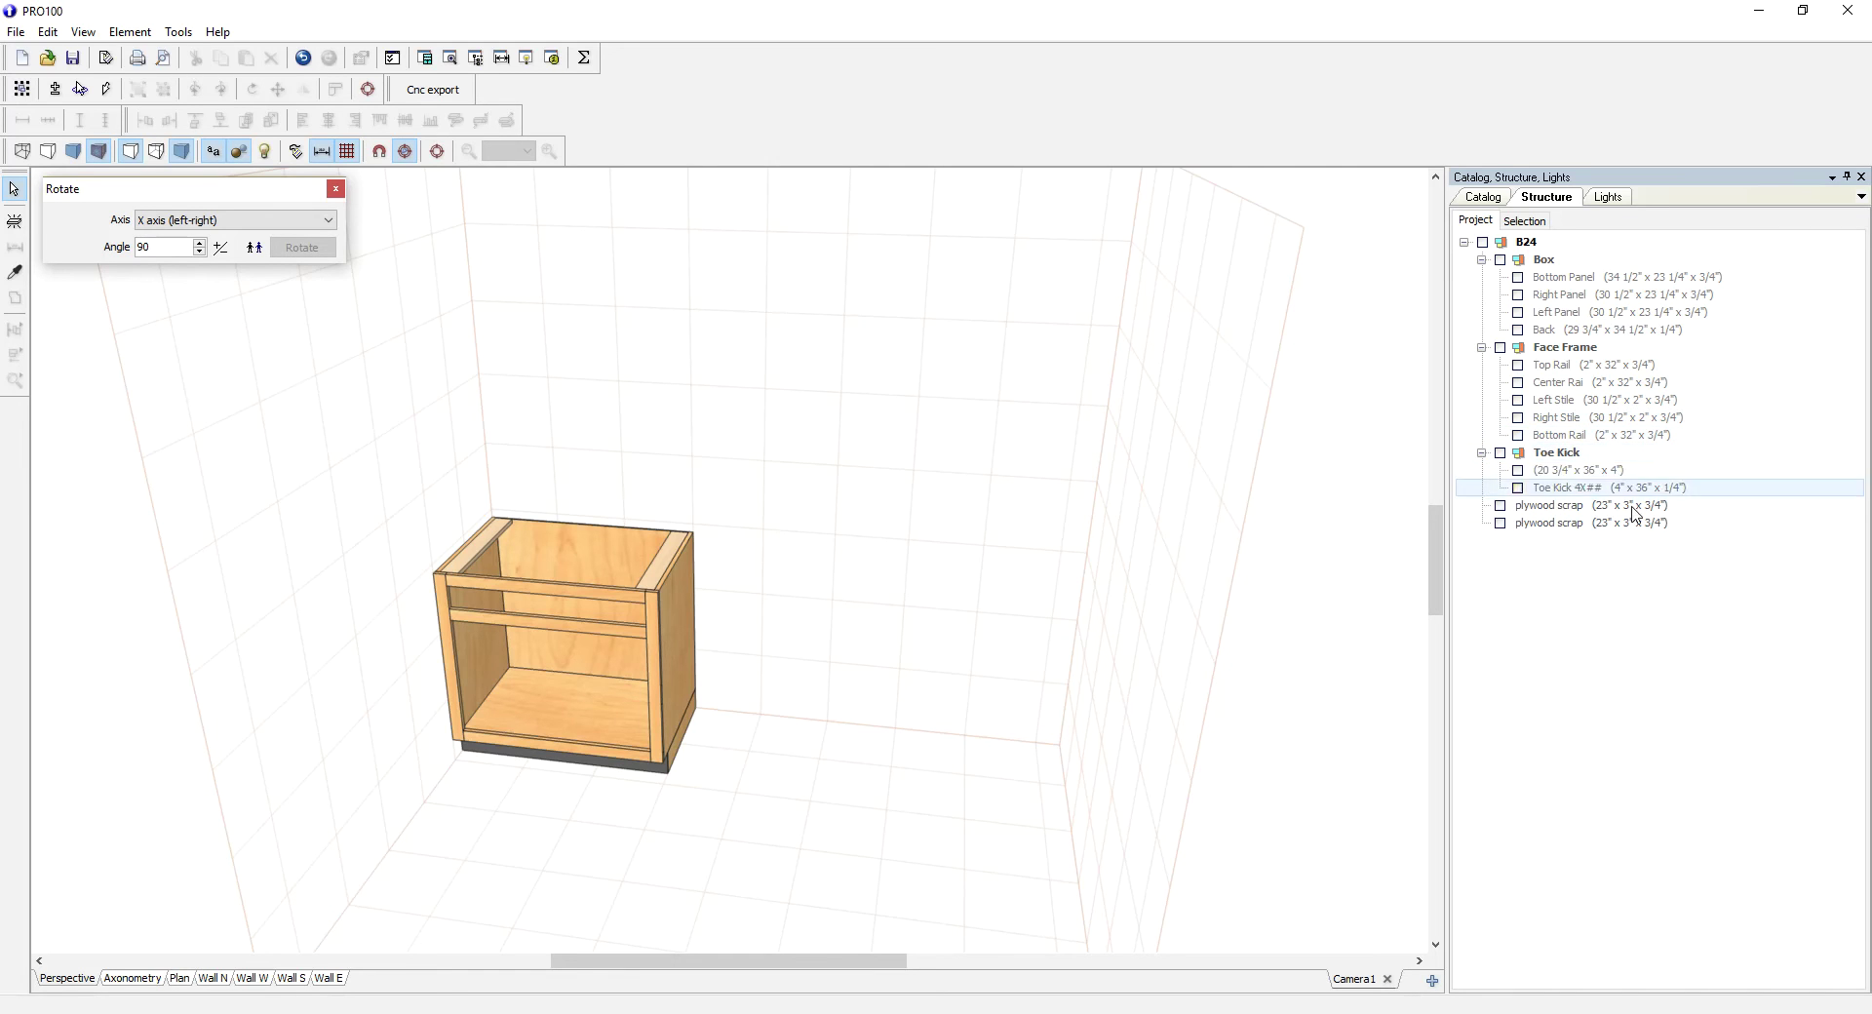
double_click(1570, 488)
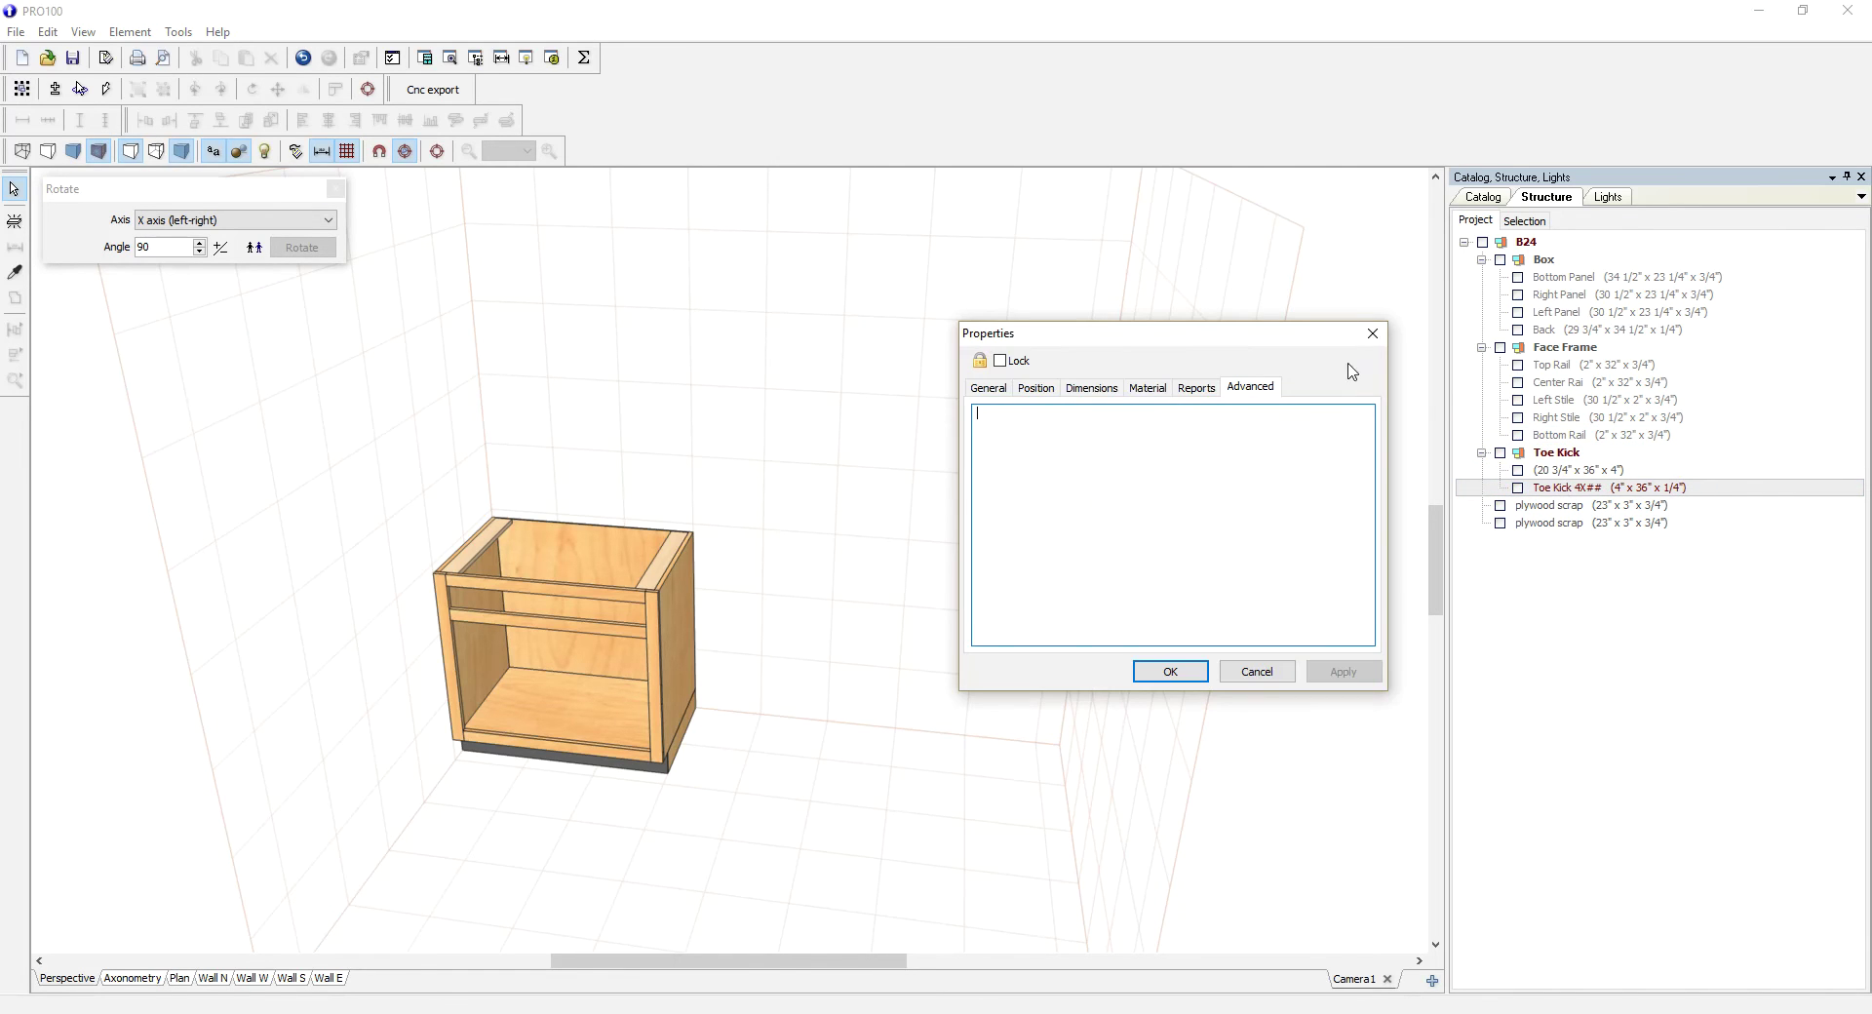
click(1373, 333)
click(1517, 487)
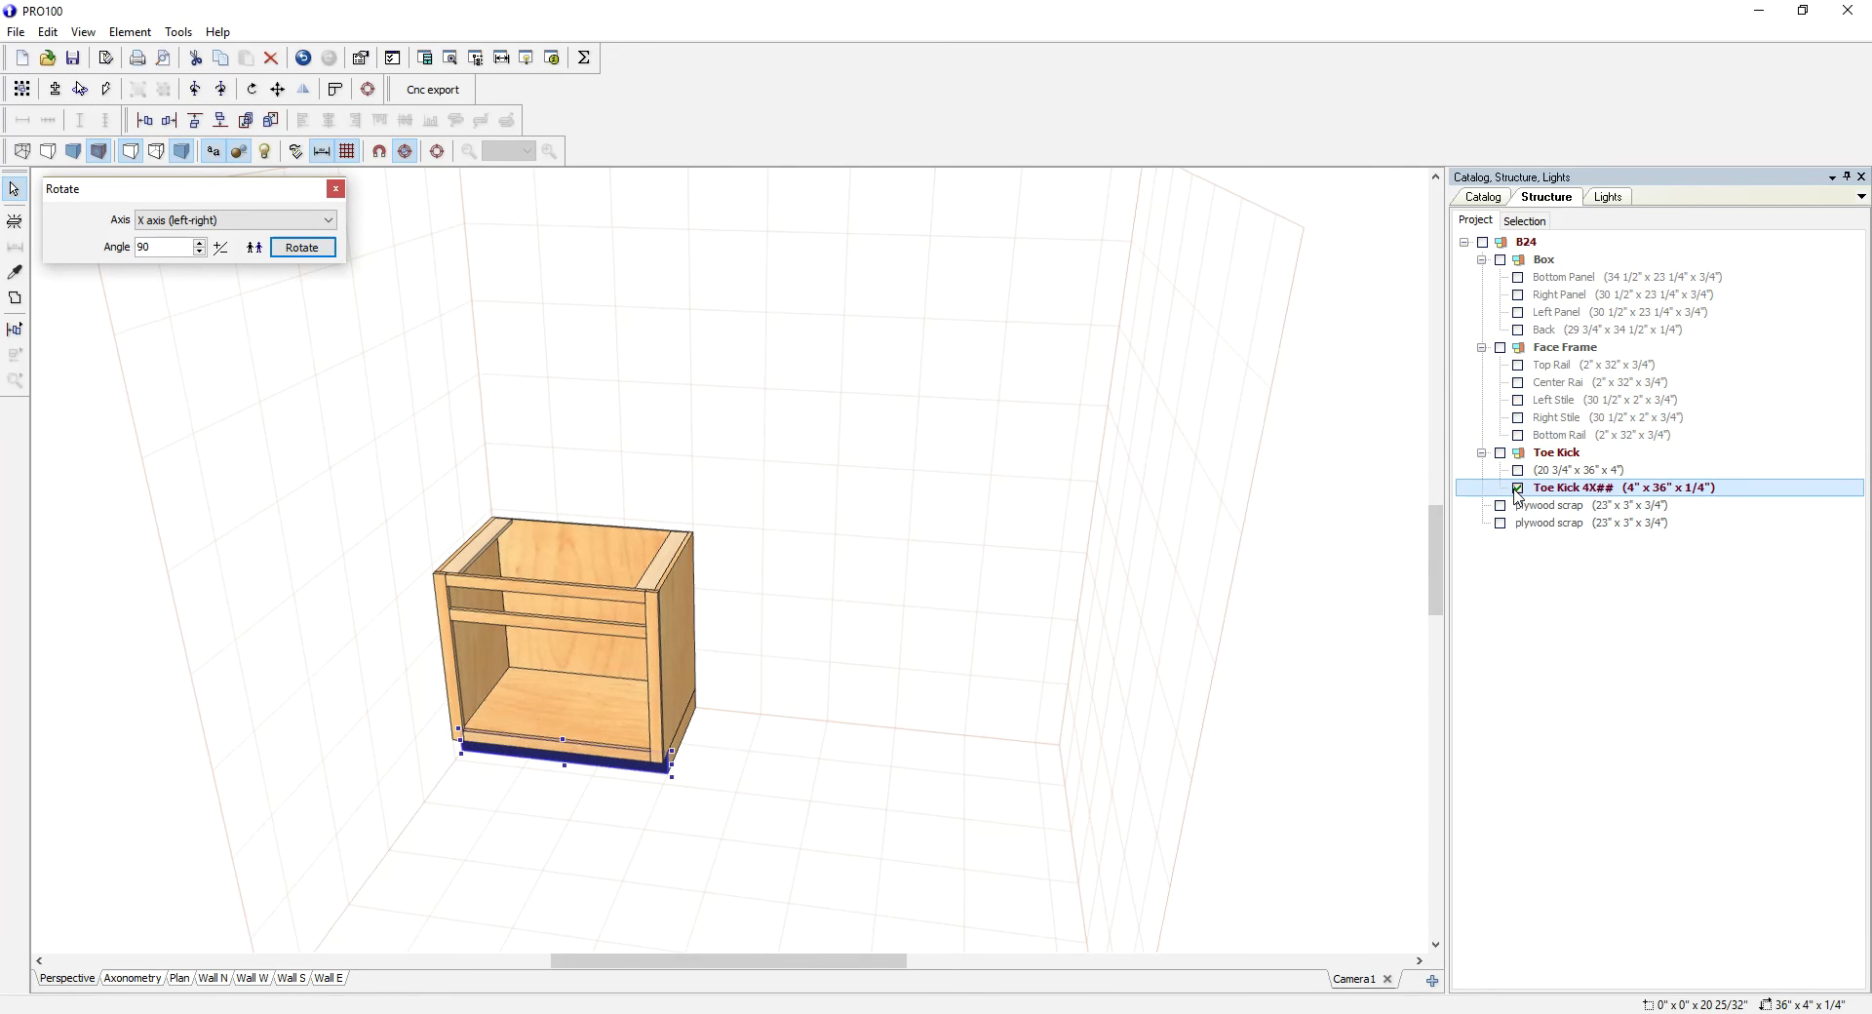
click(1579, 488)
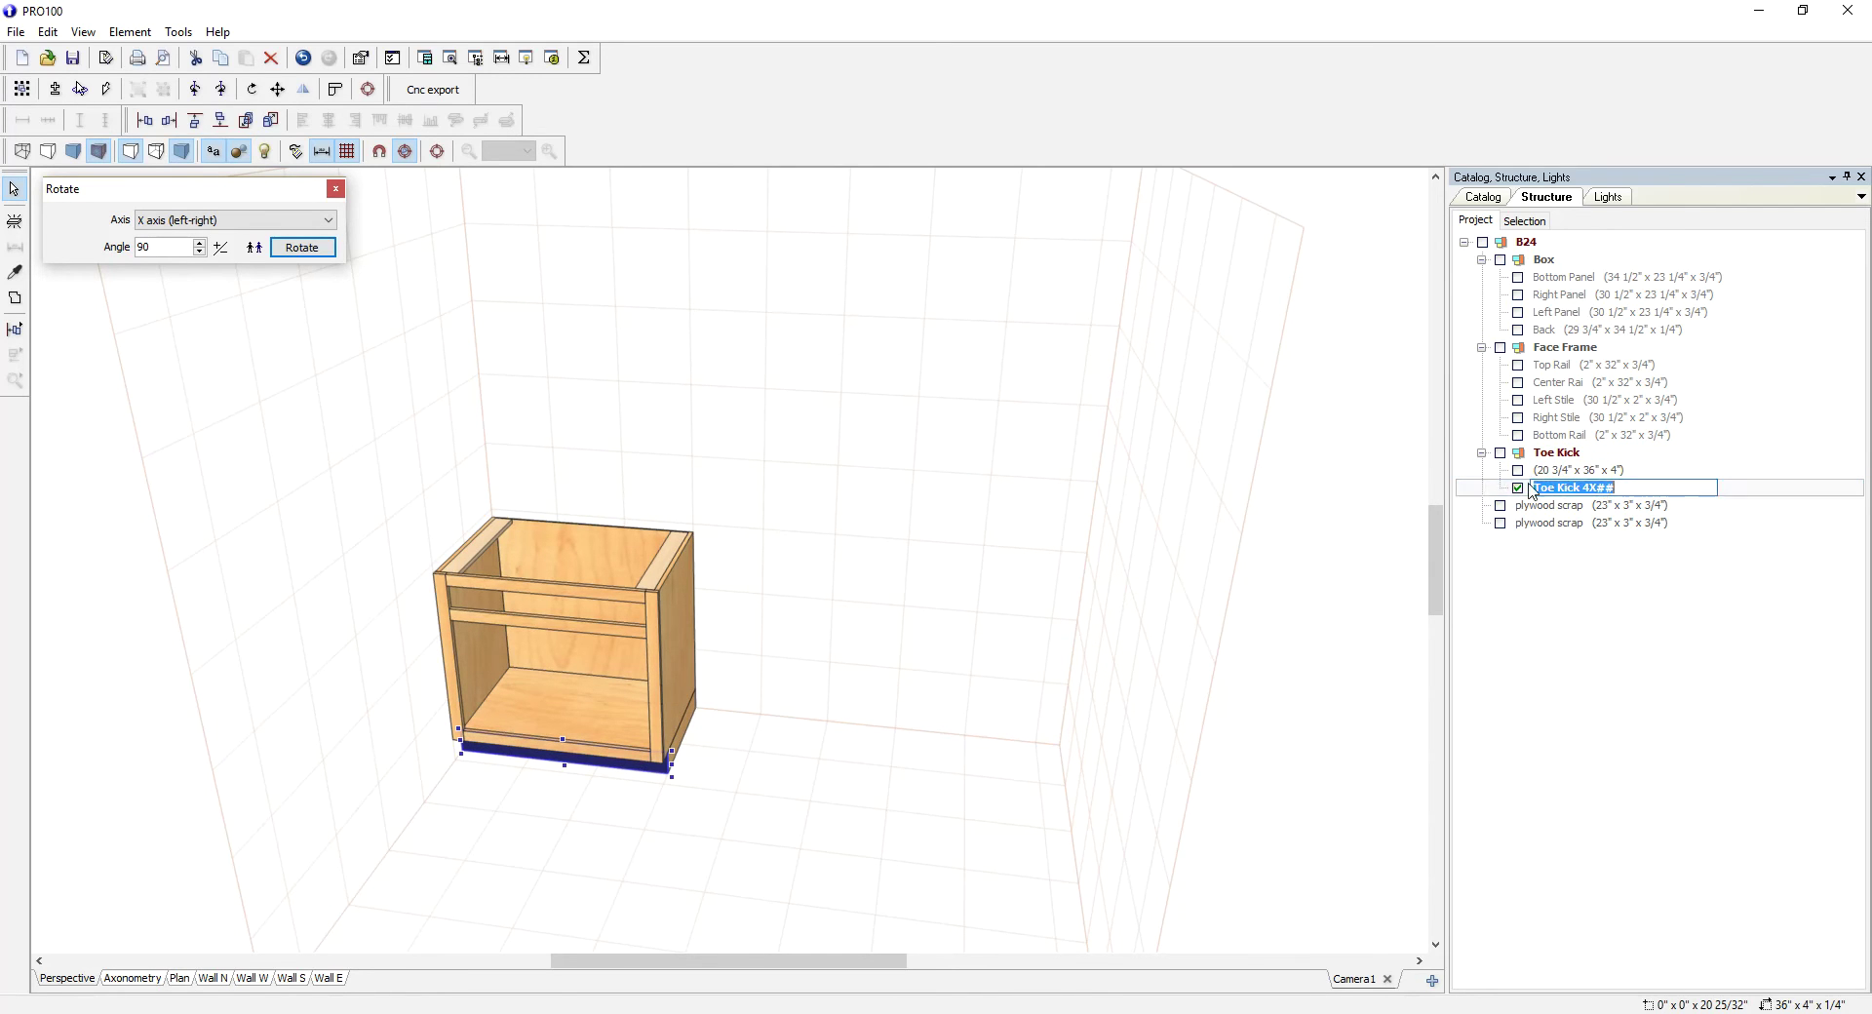
Select the Bottom and Right panels from a more frontal view, then collapse the tree to B24
click(1517, 277)
right_drag(1167, 573, 1175, 522)
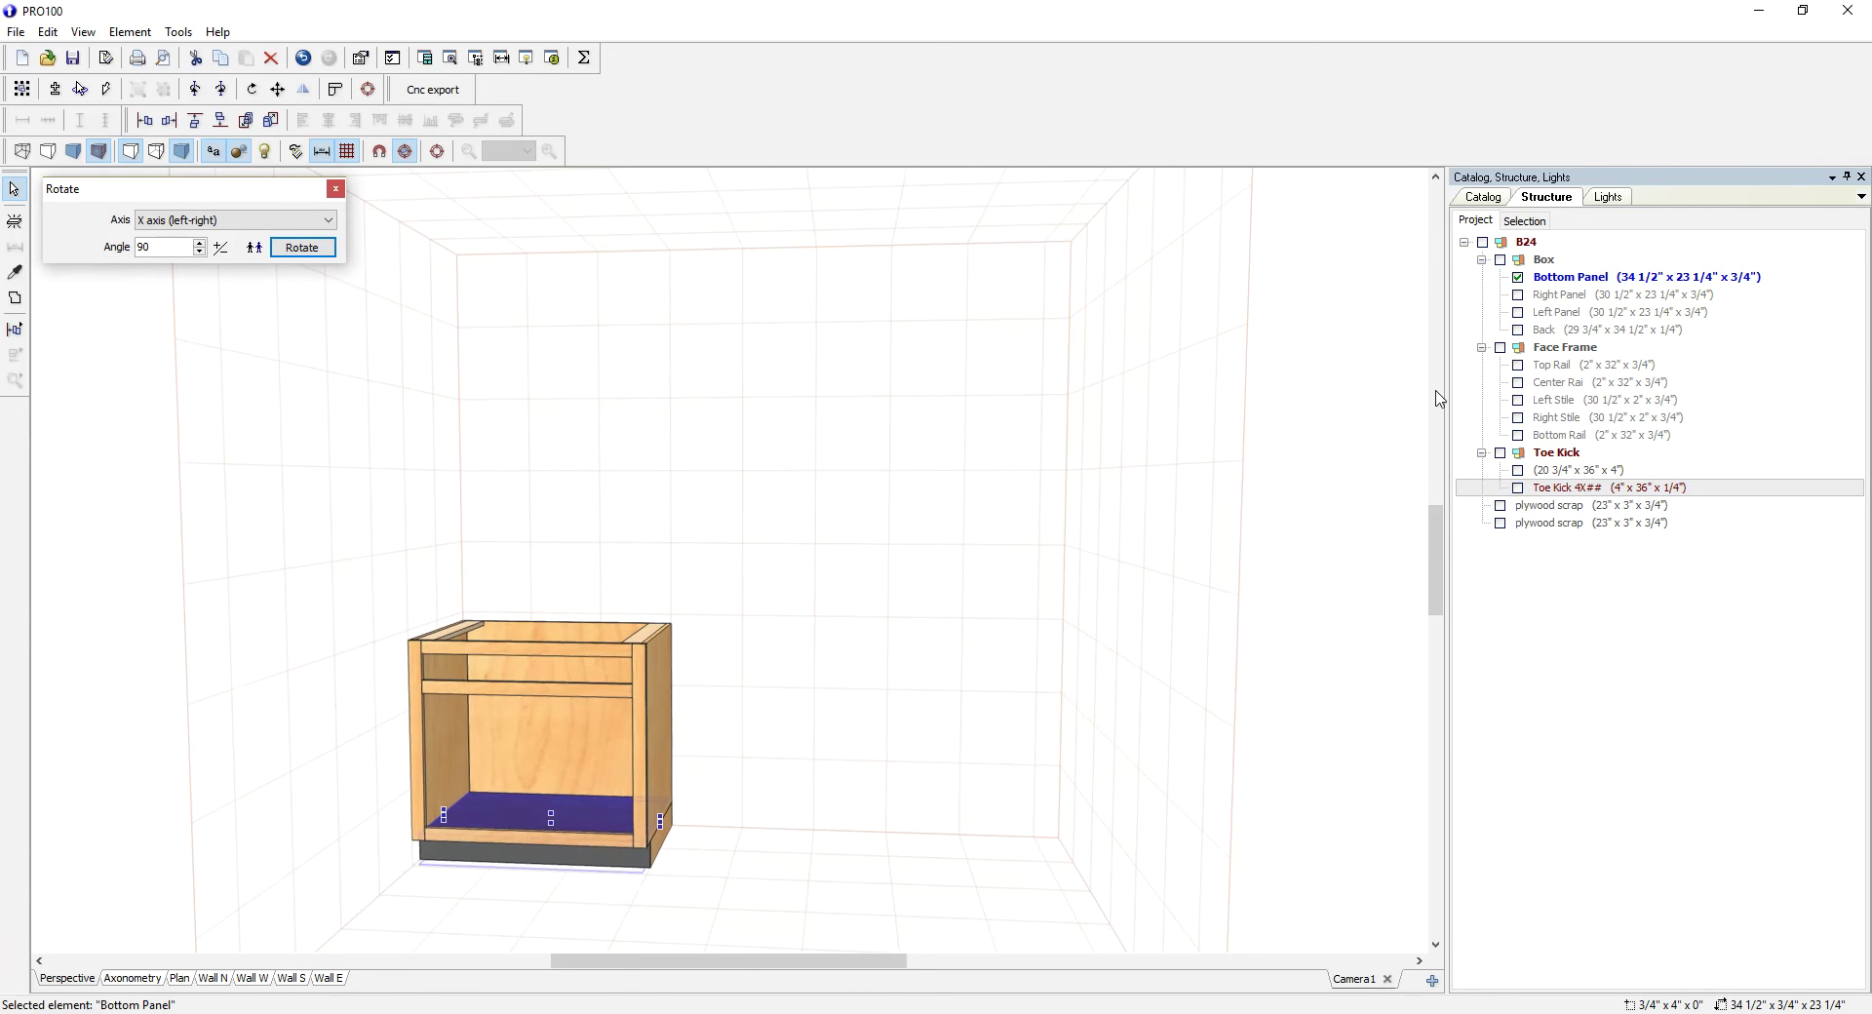
click(1518, 296)
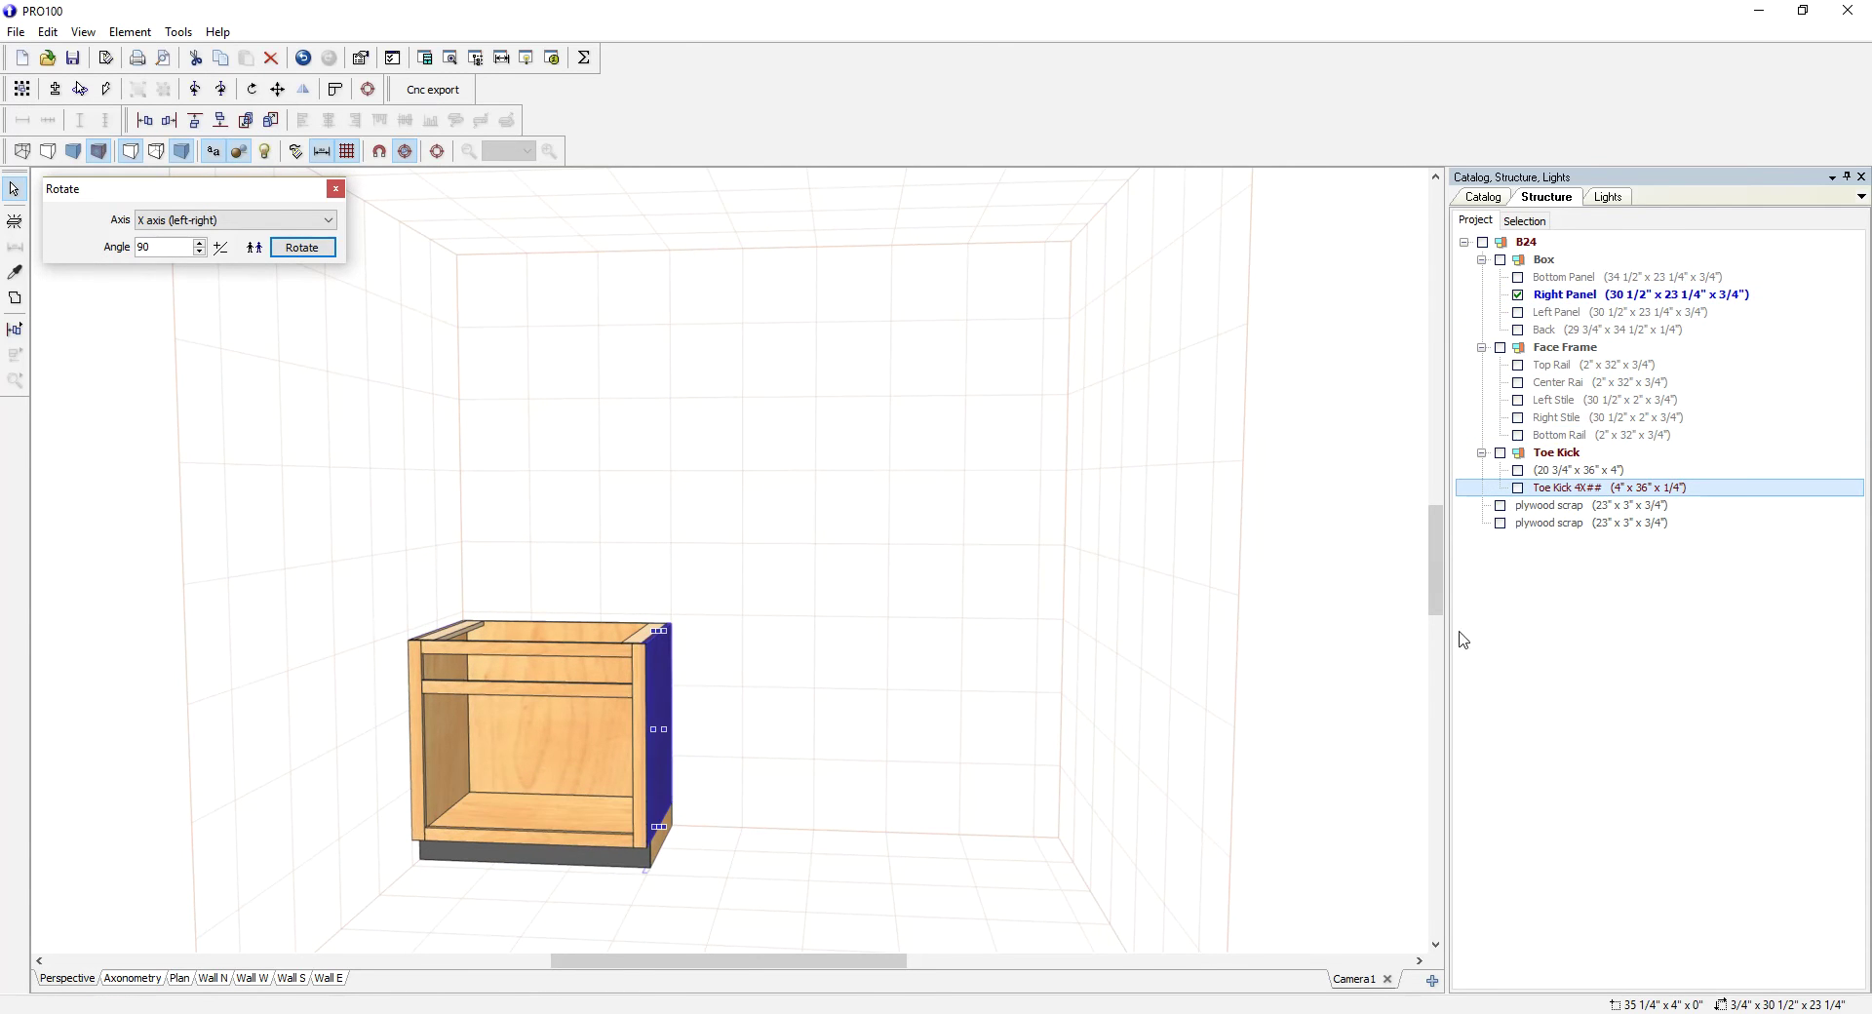
right_drag(1090, 710, 1174, 656)
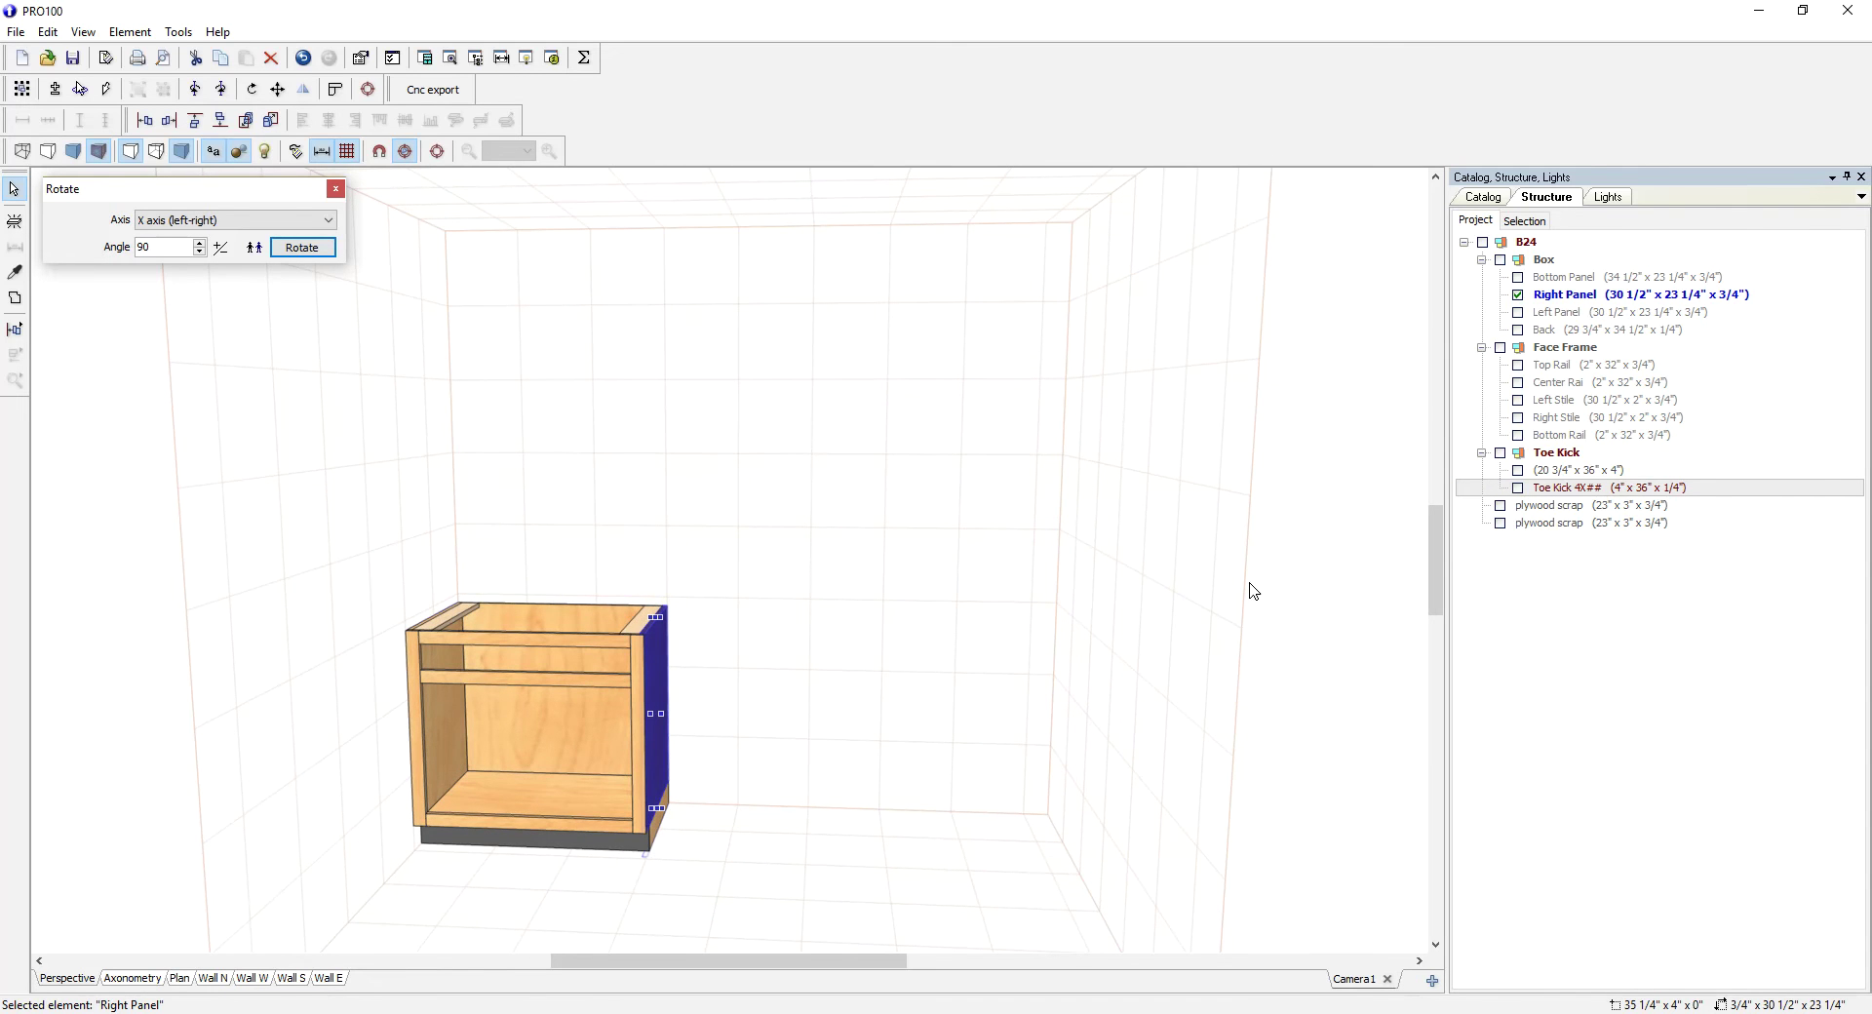
drag(1434, 535, 1418, 558)
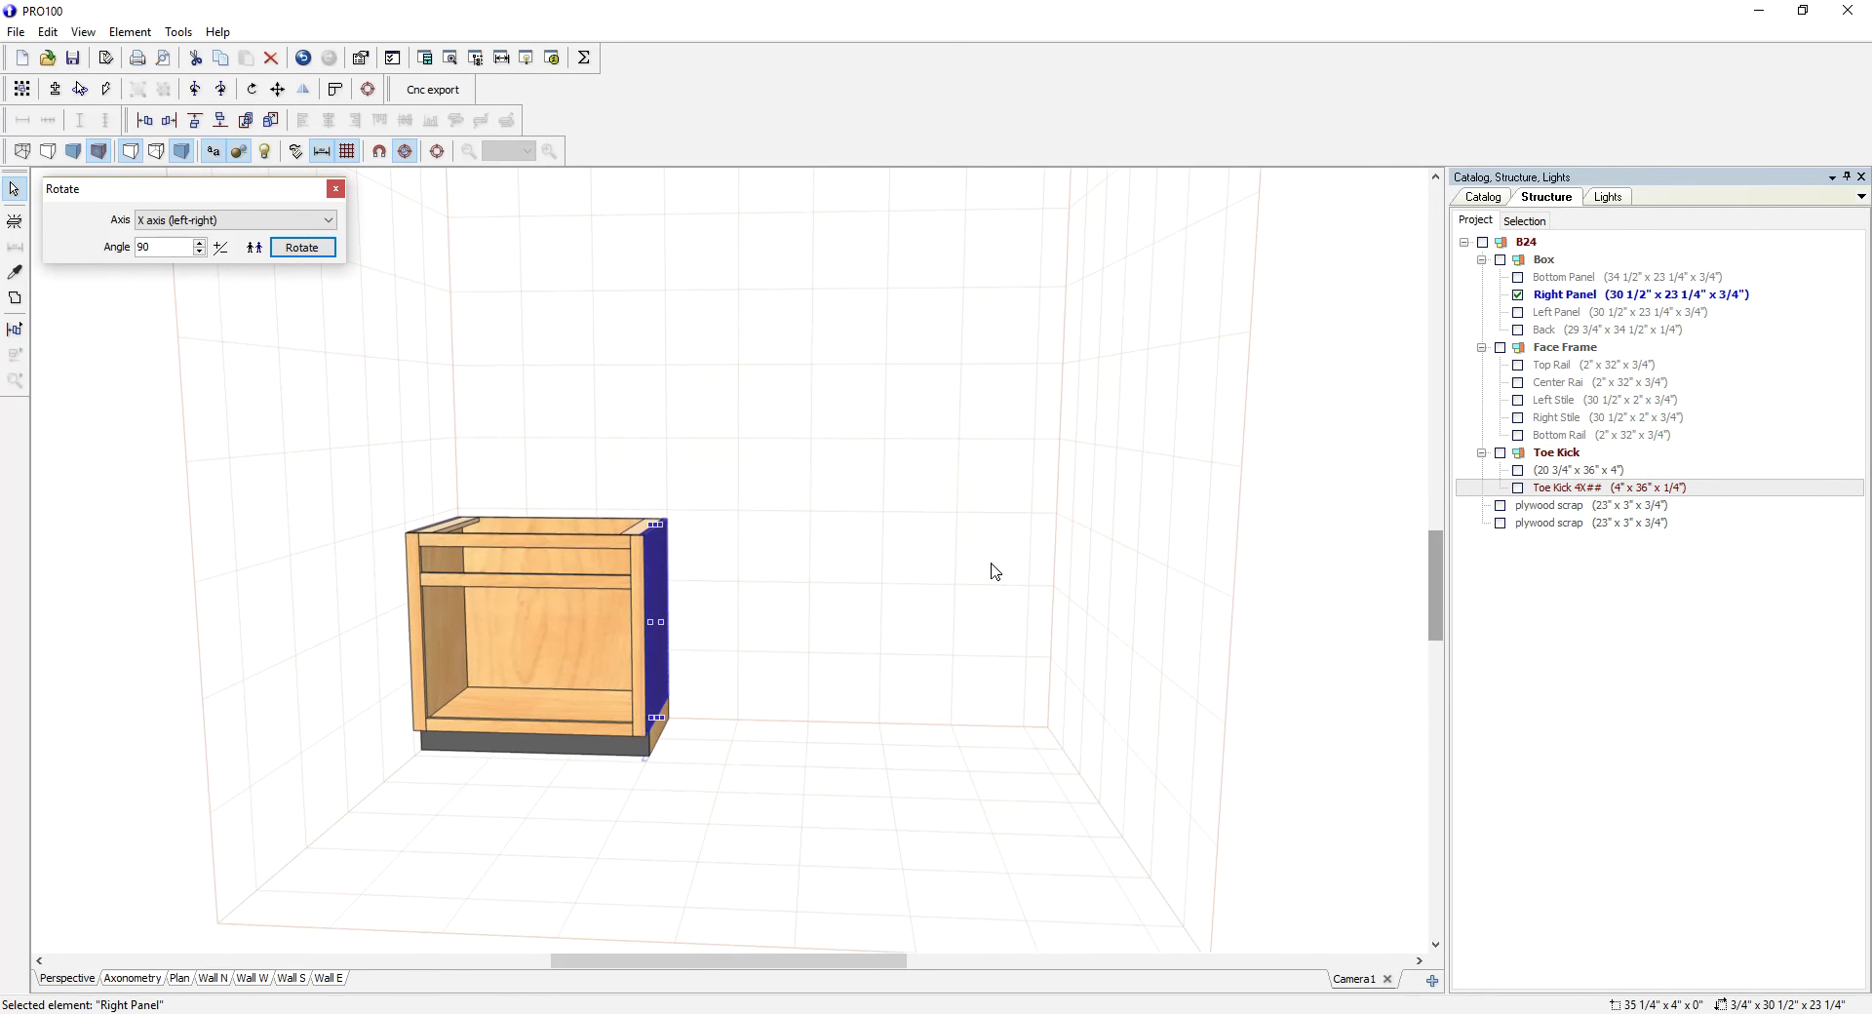
click(1481, 260)
click(1481, 277)
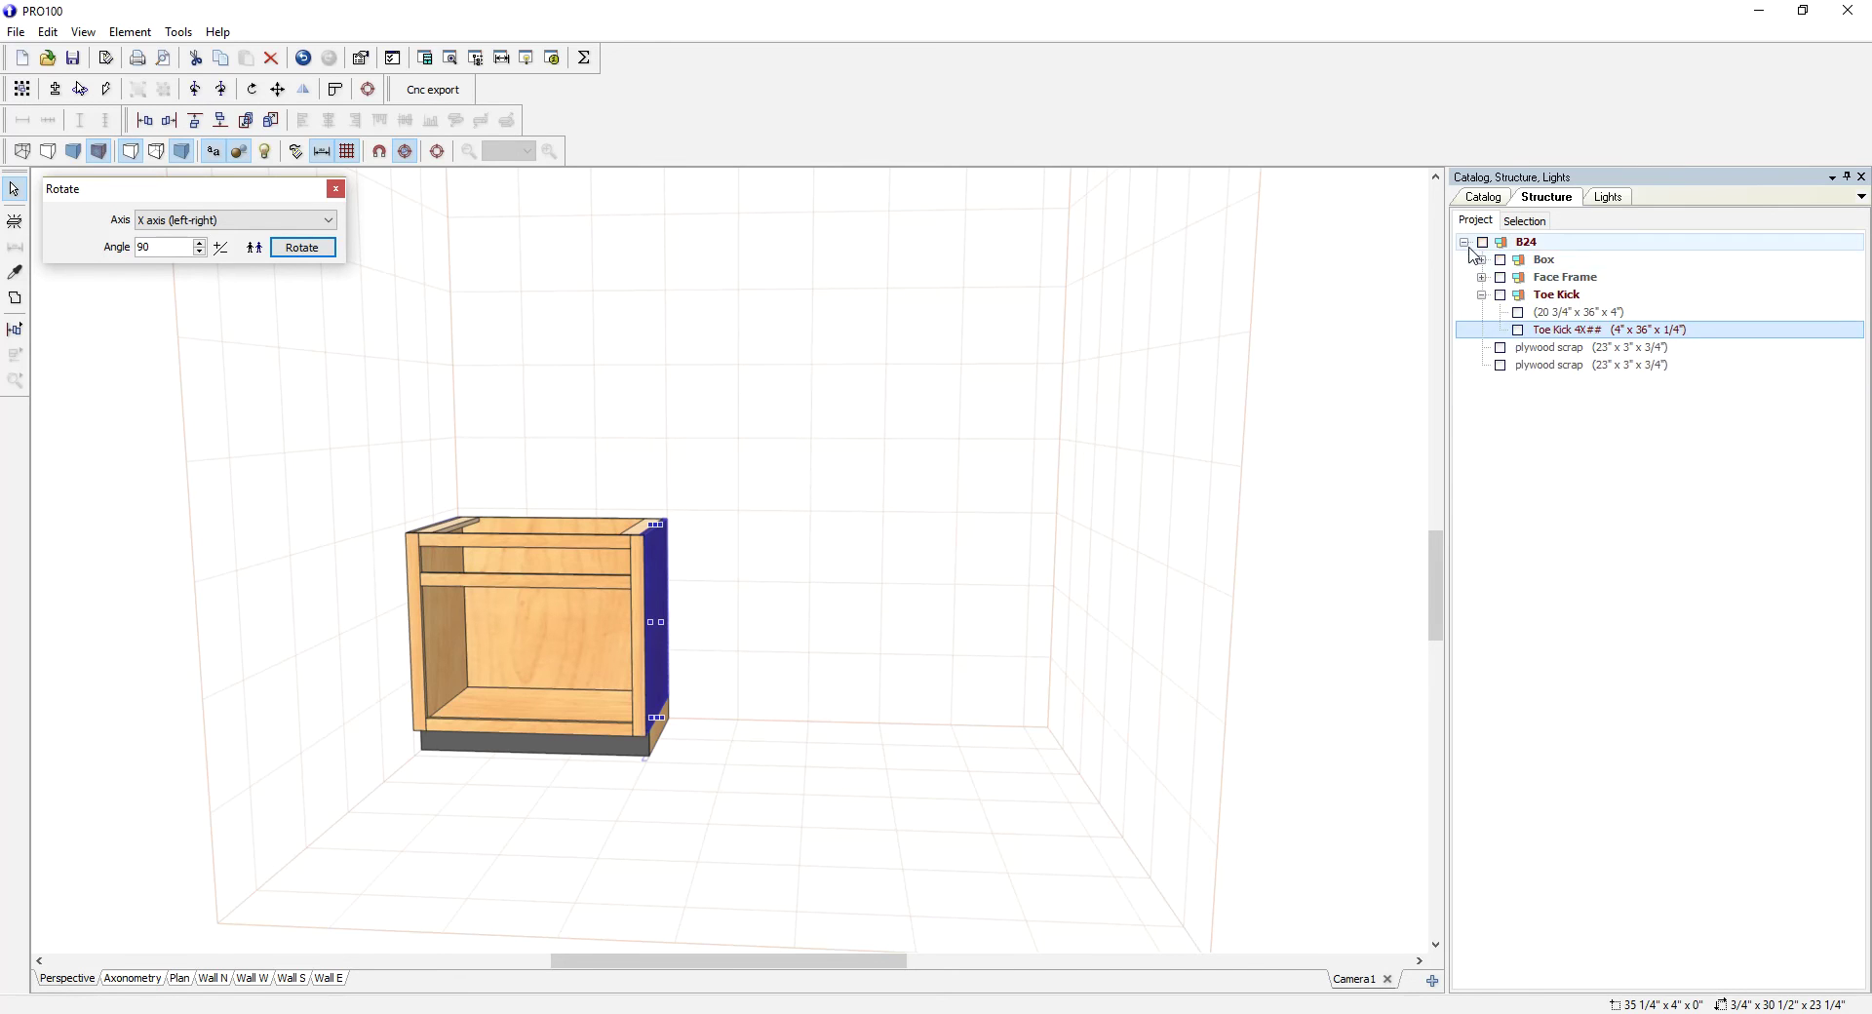
click(1463, 241)
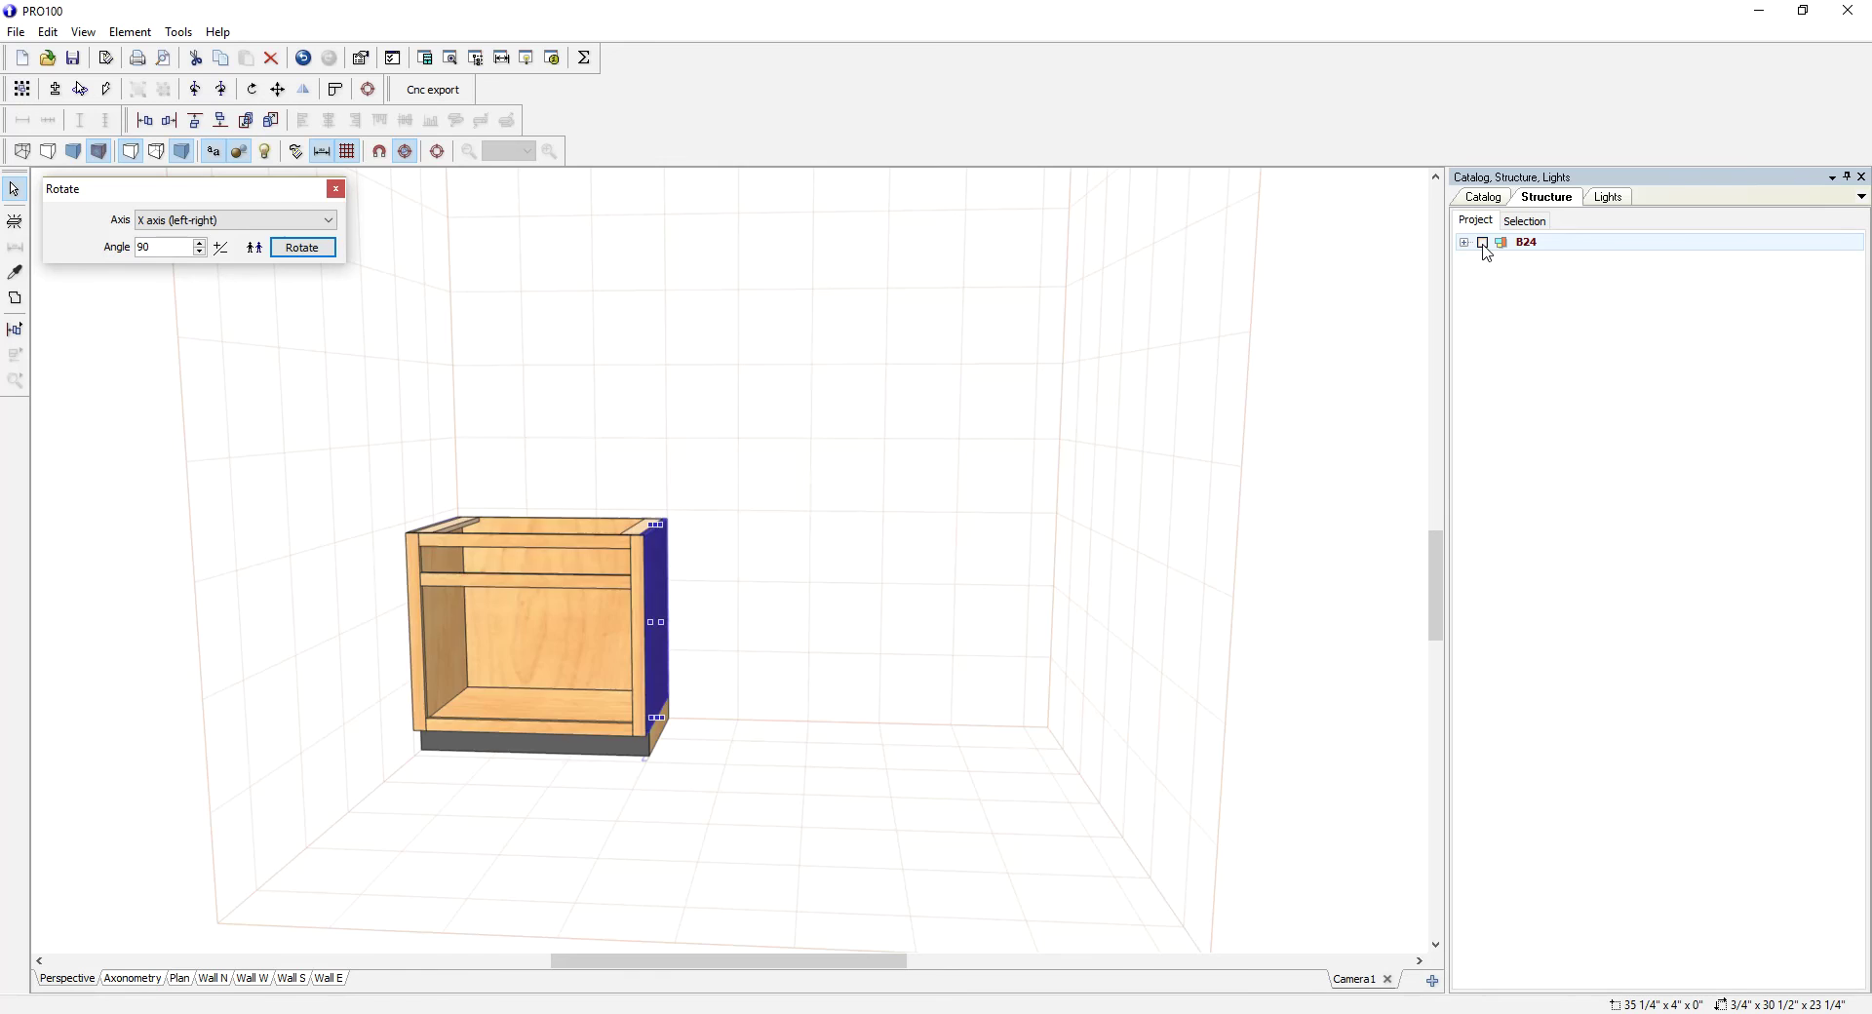
Open B24's properties and copy its name B24 from the General tab
click(1482, 243)
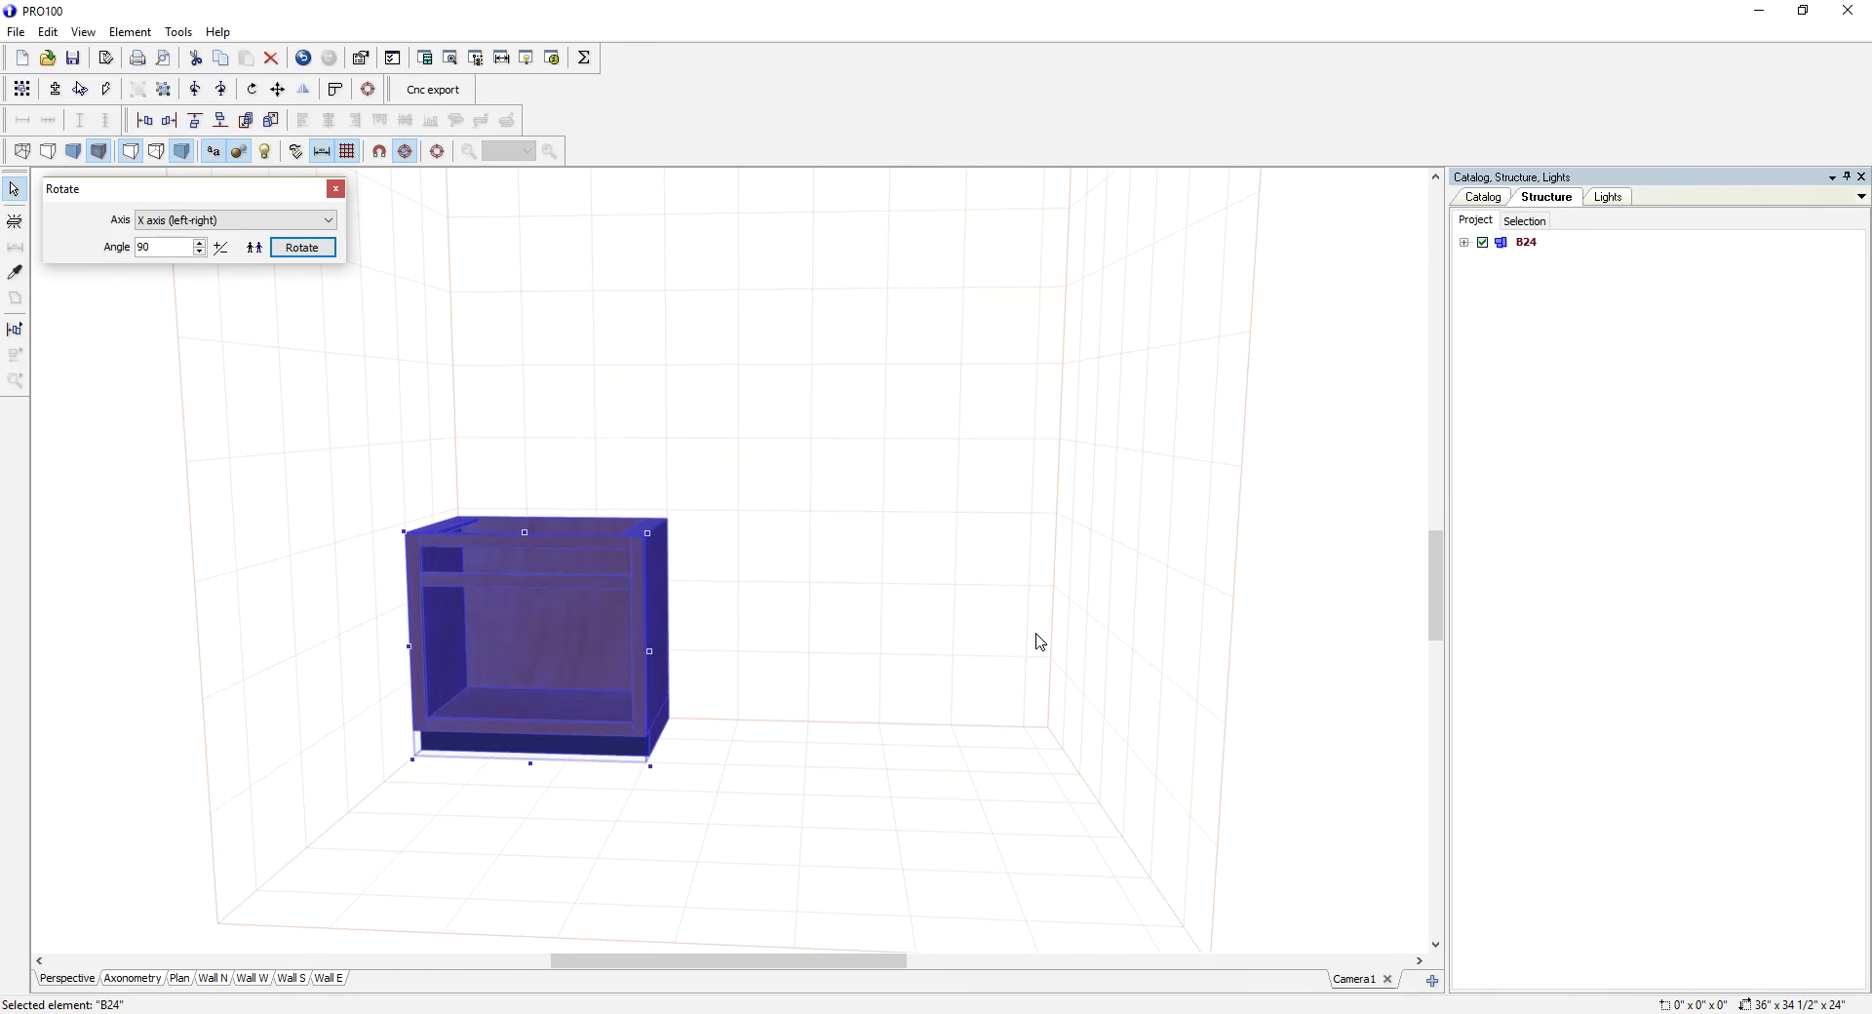
click(1527, 246)
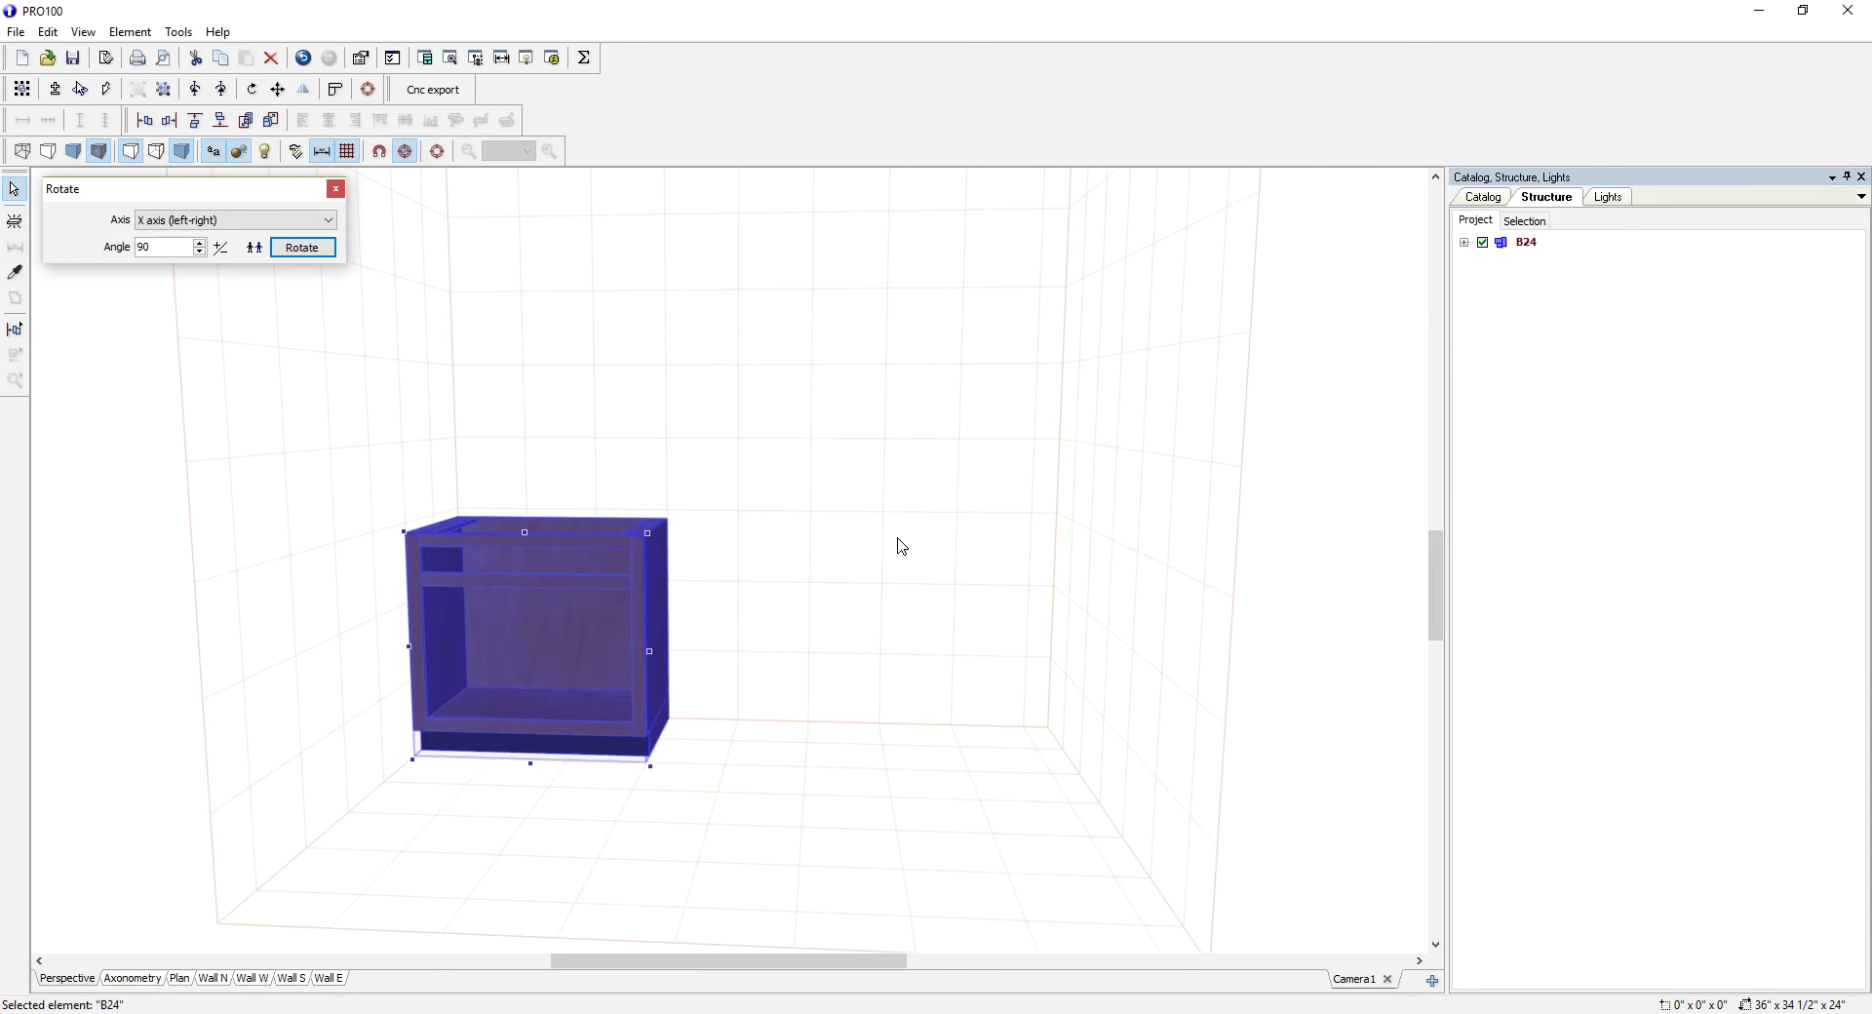
double_click(592, 594)
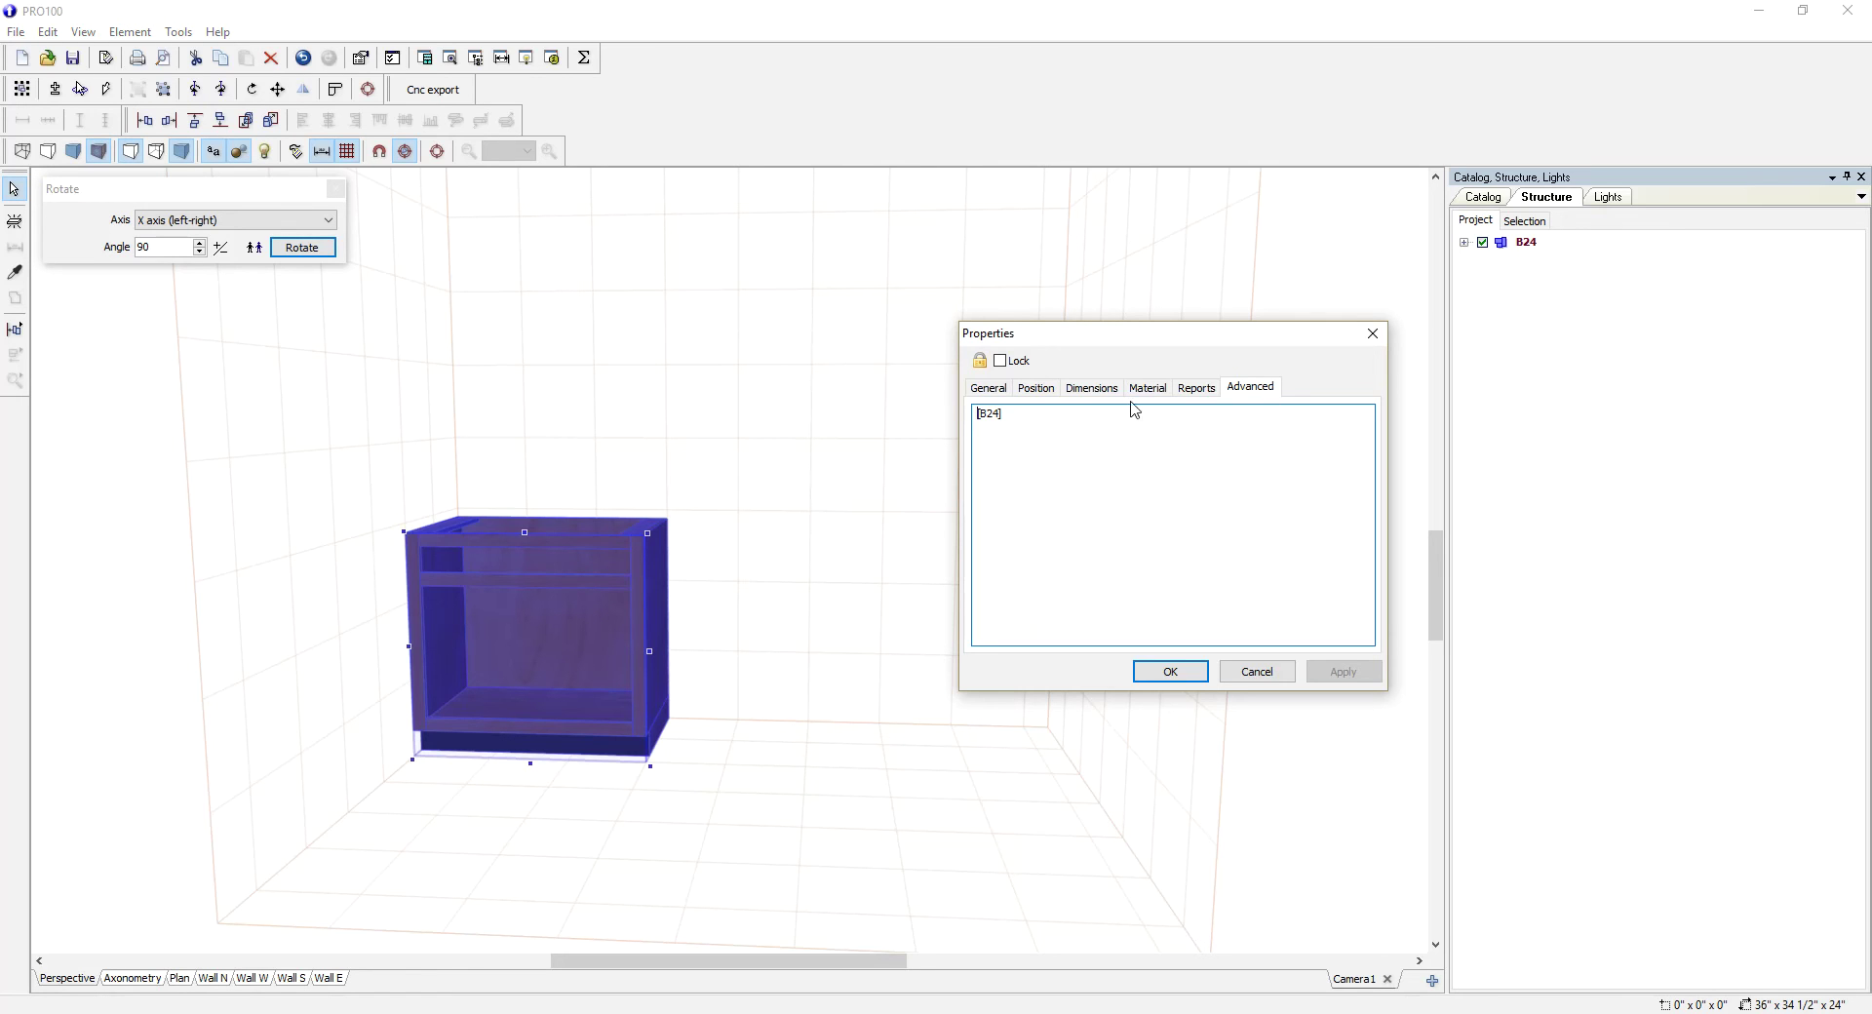
click(991, 390)
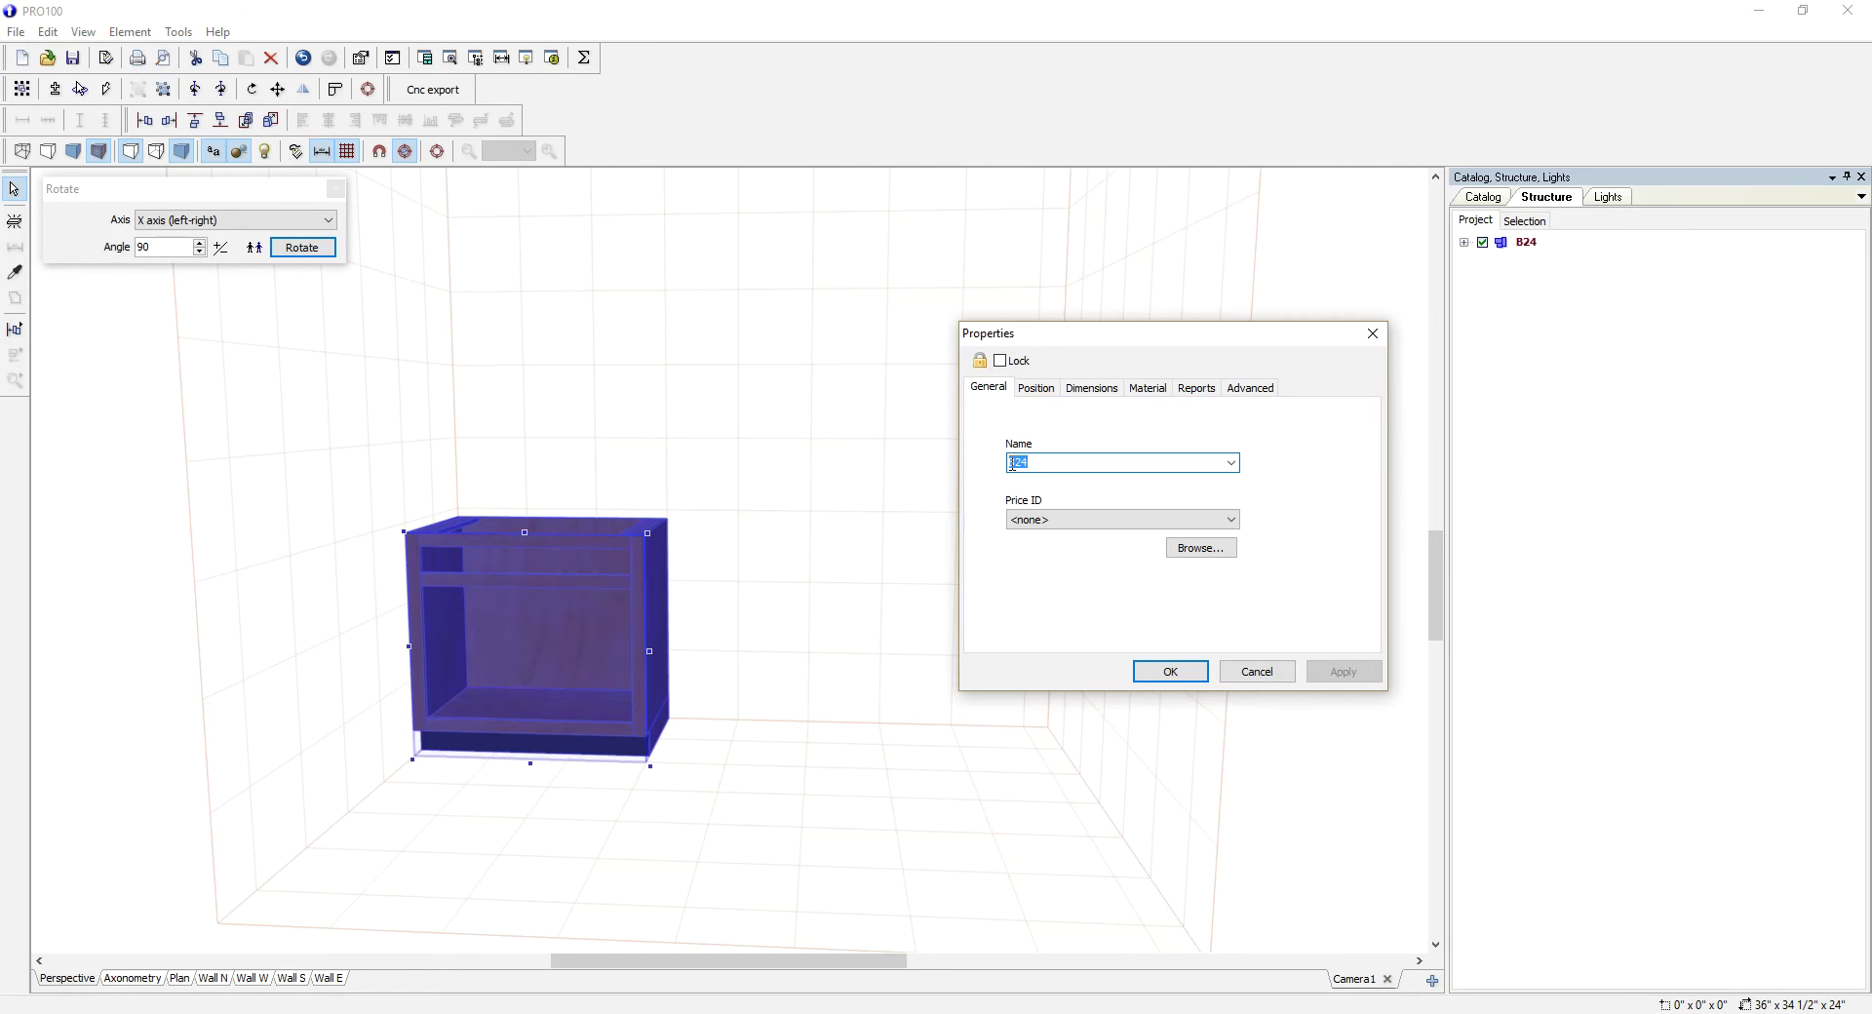
right_click(1012, 464)
click(1046, 525)
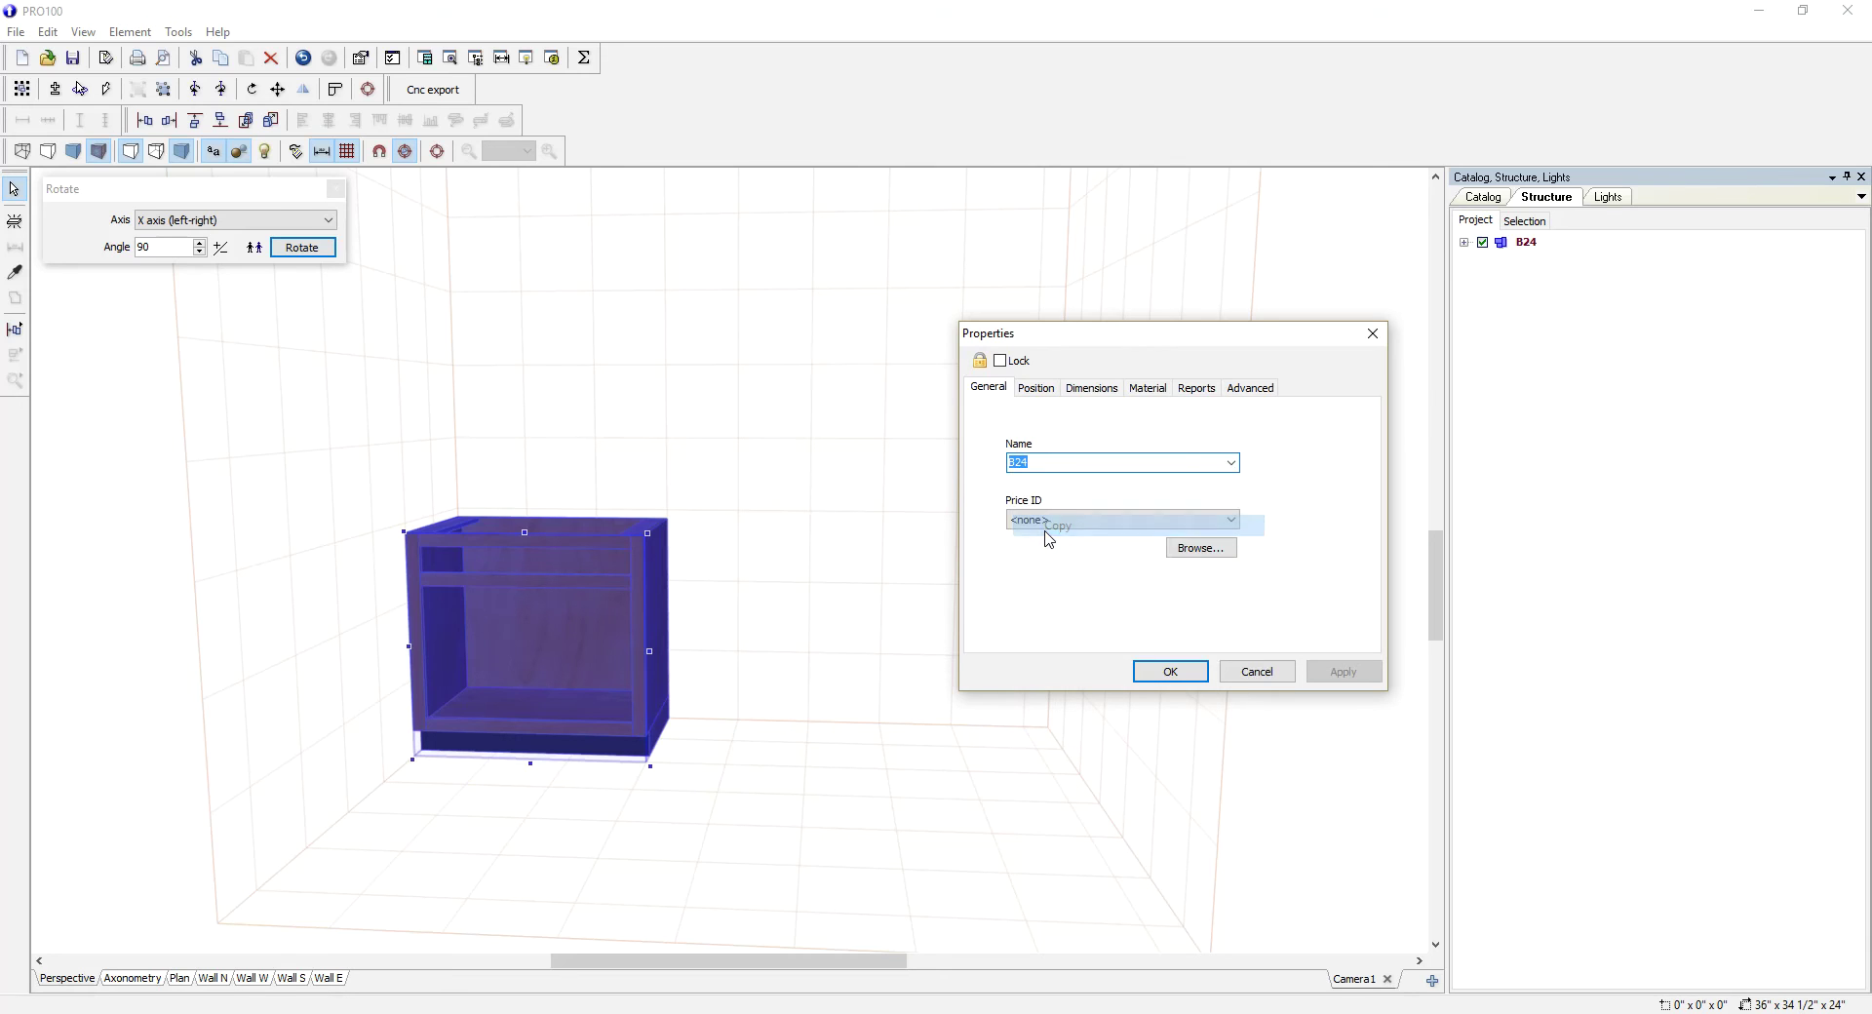
Replace the Advanced tab text with [B24], confirm, and open the Reports window
click(1263, 390)
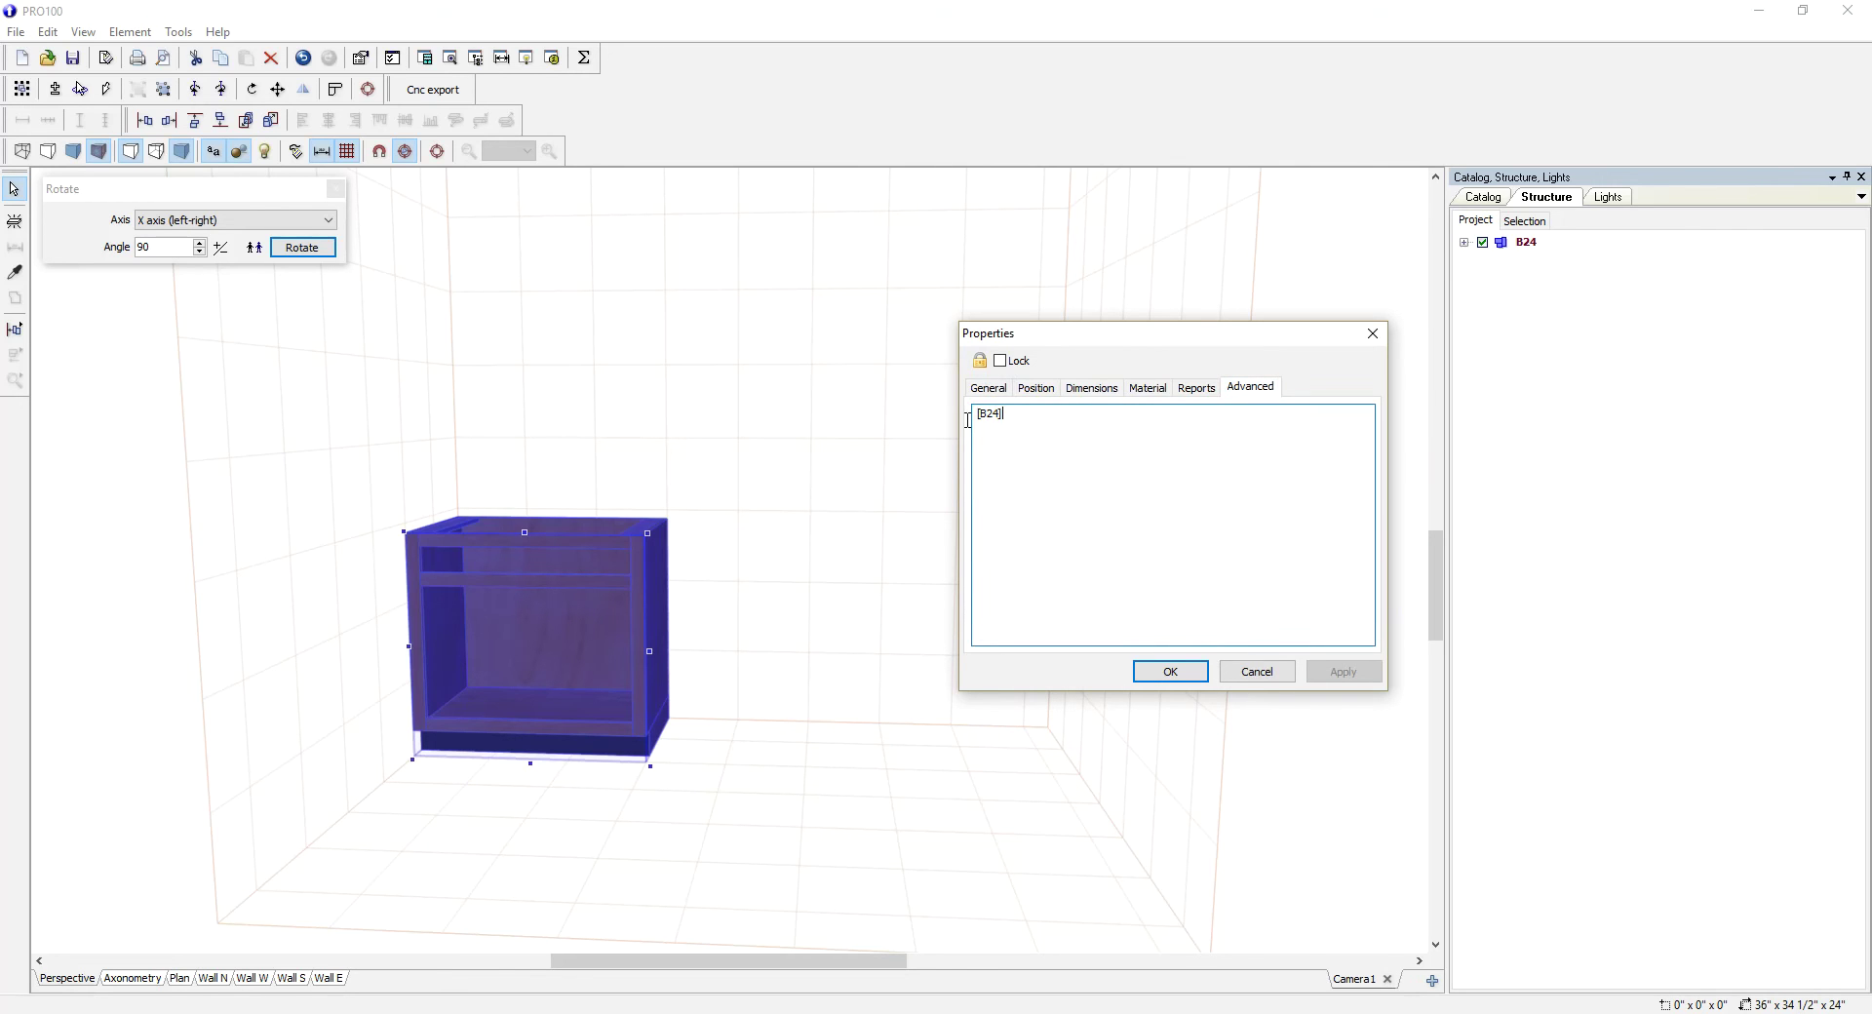
key(ctrl+a)
key(Delete)
click(1170, 672)
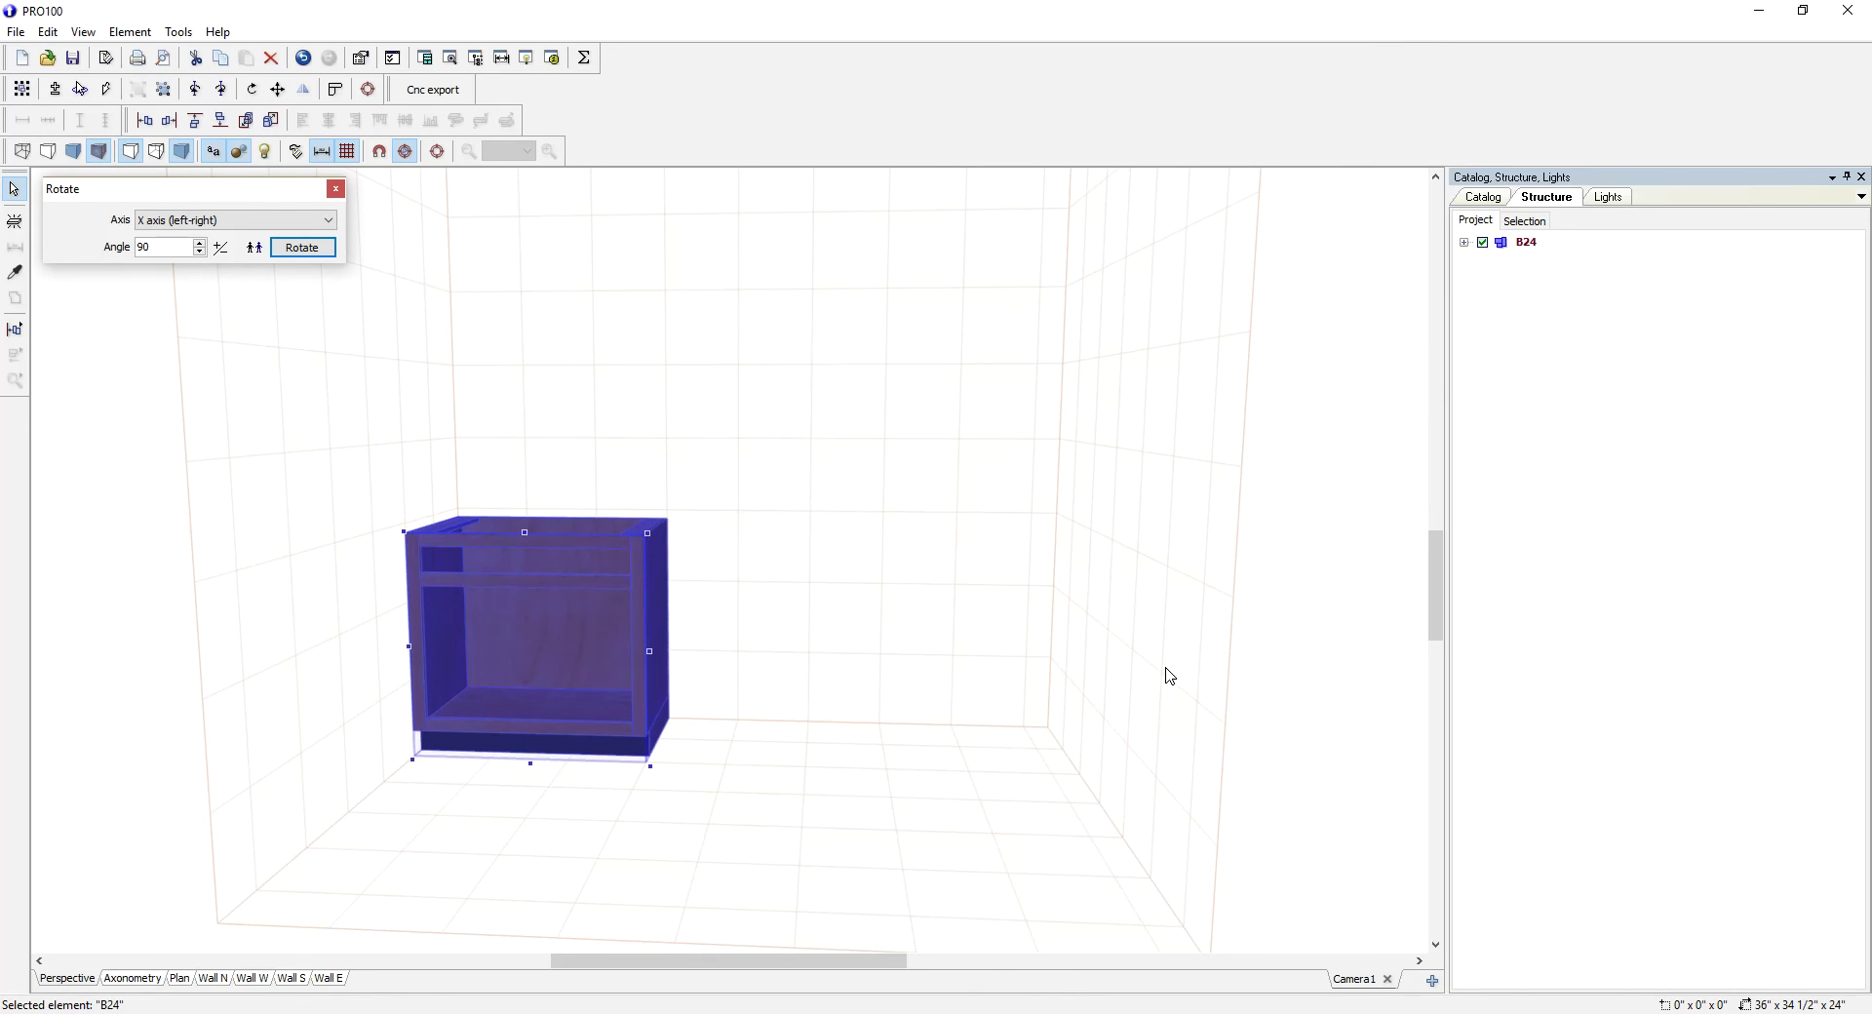
click(586, 60)
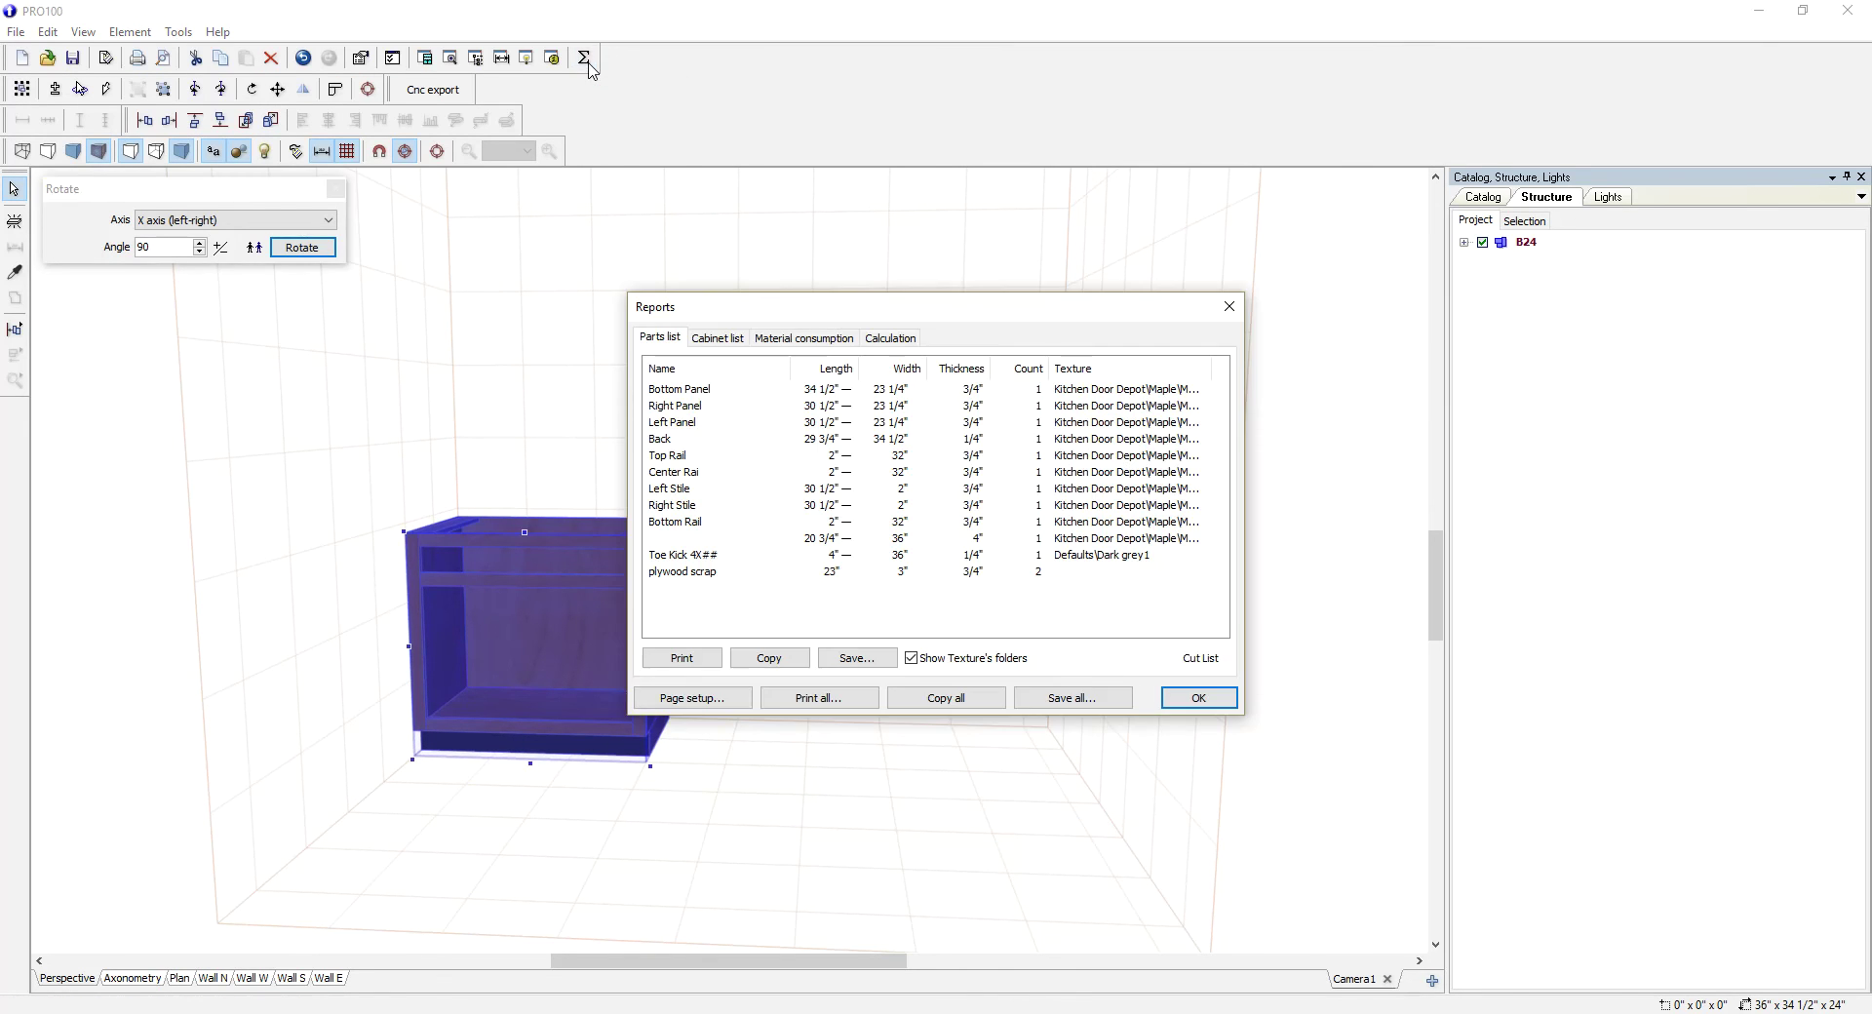
Open the cut list CSV in Notepad, review its empty order header, and close it
click(1199, 658)
drag(1235, 227, 979, 228)
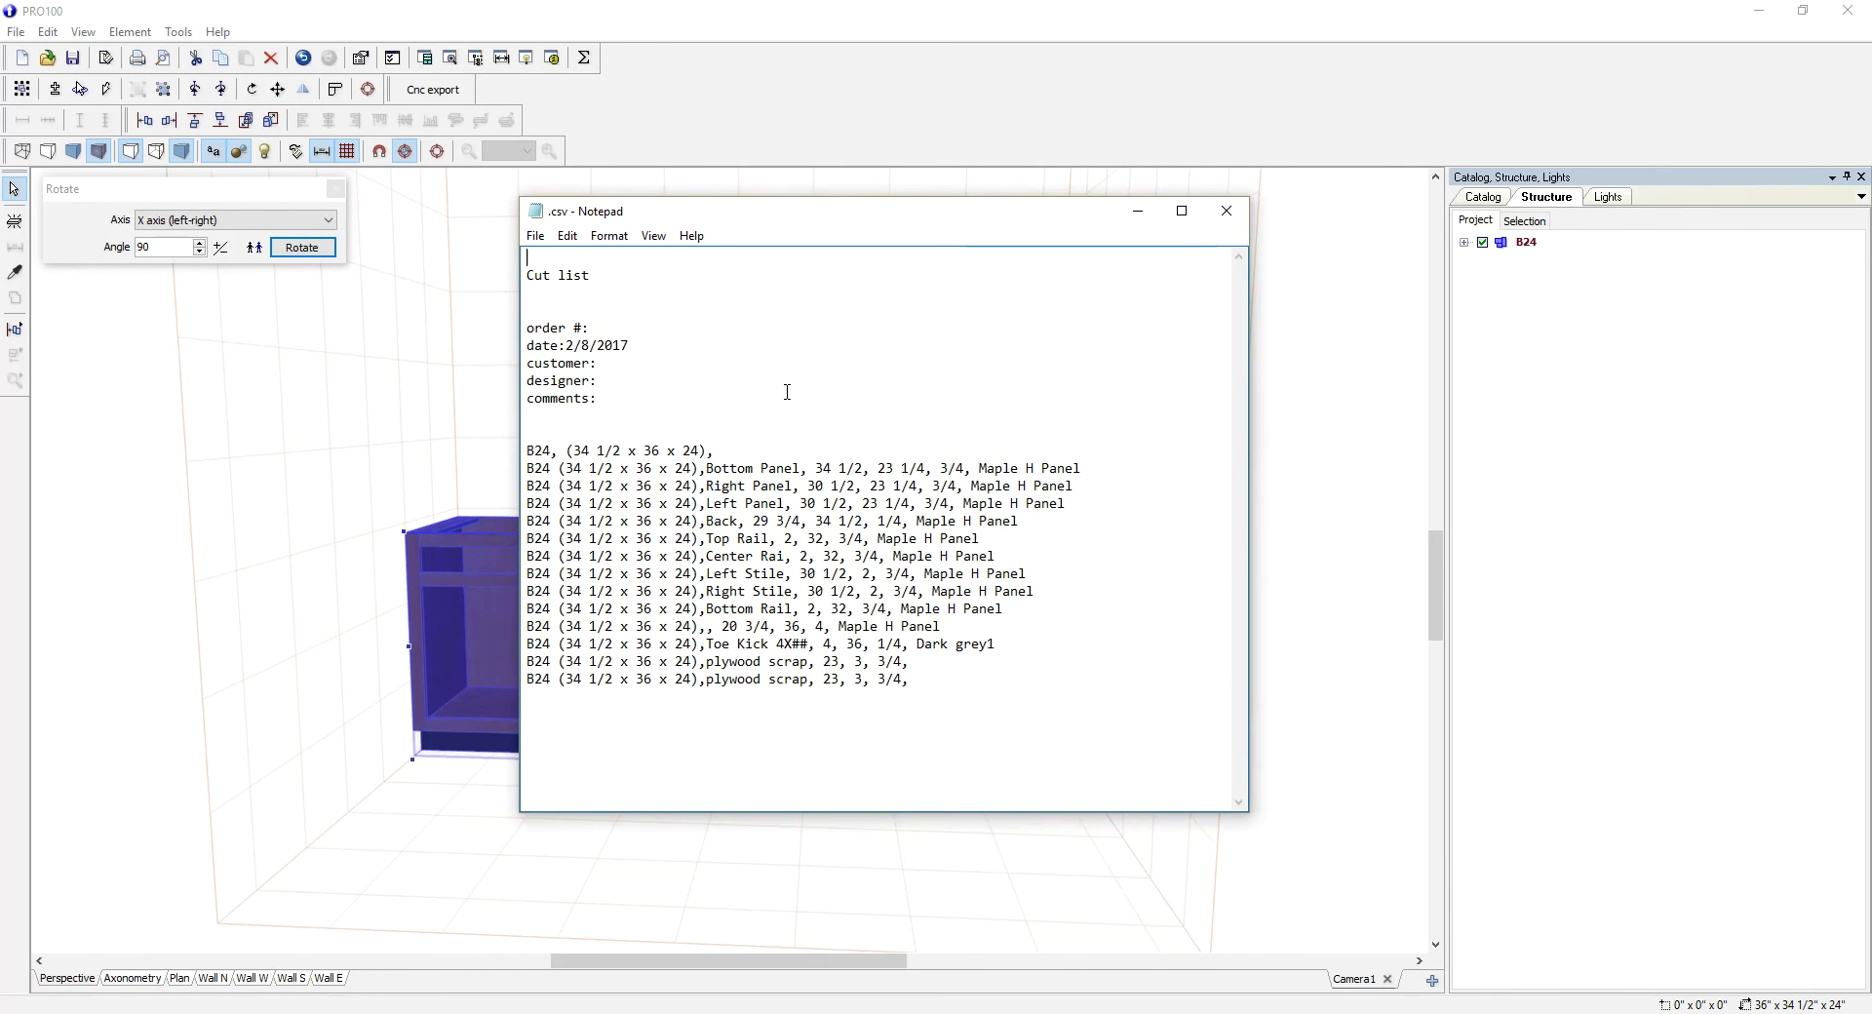
drag(814, 226, 1145, 215)
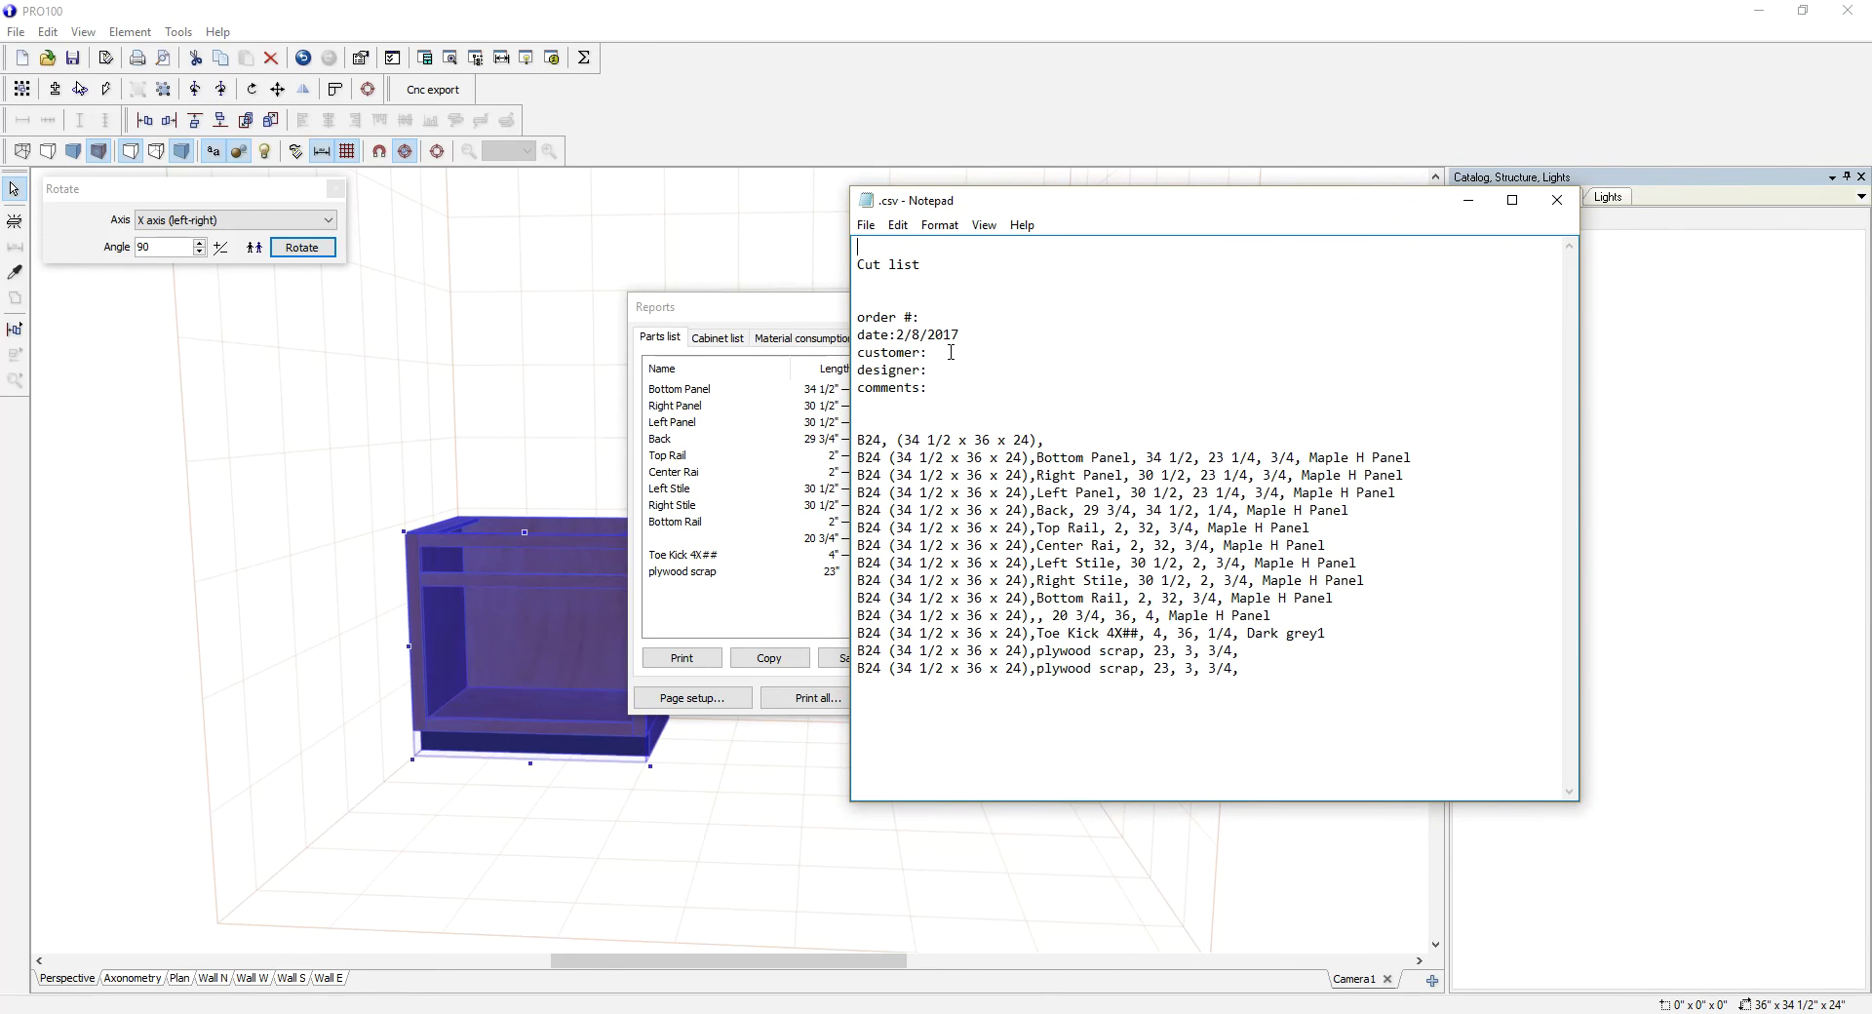
drag(857, 316, 963, 388)
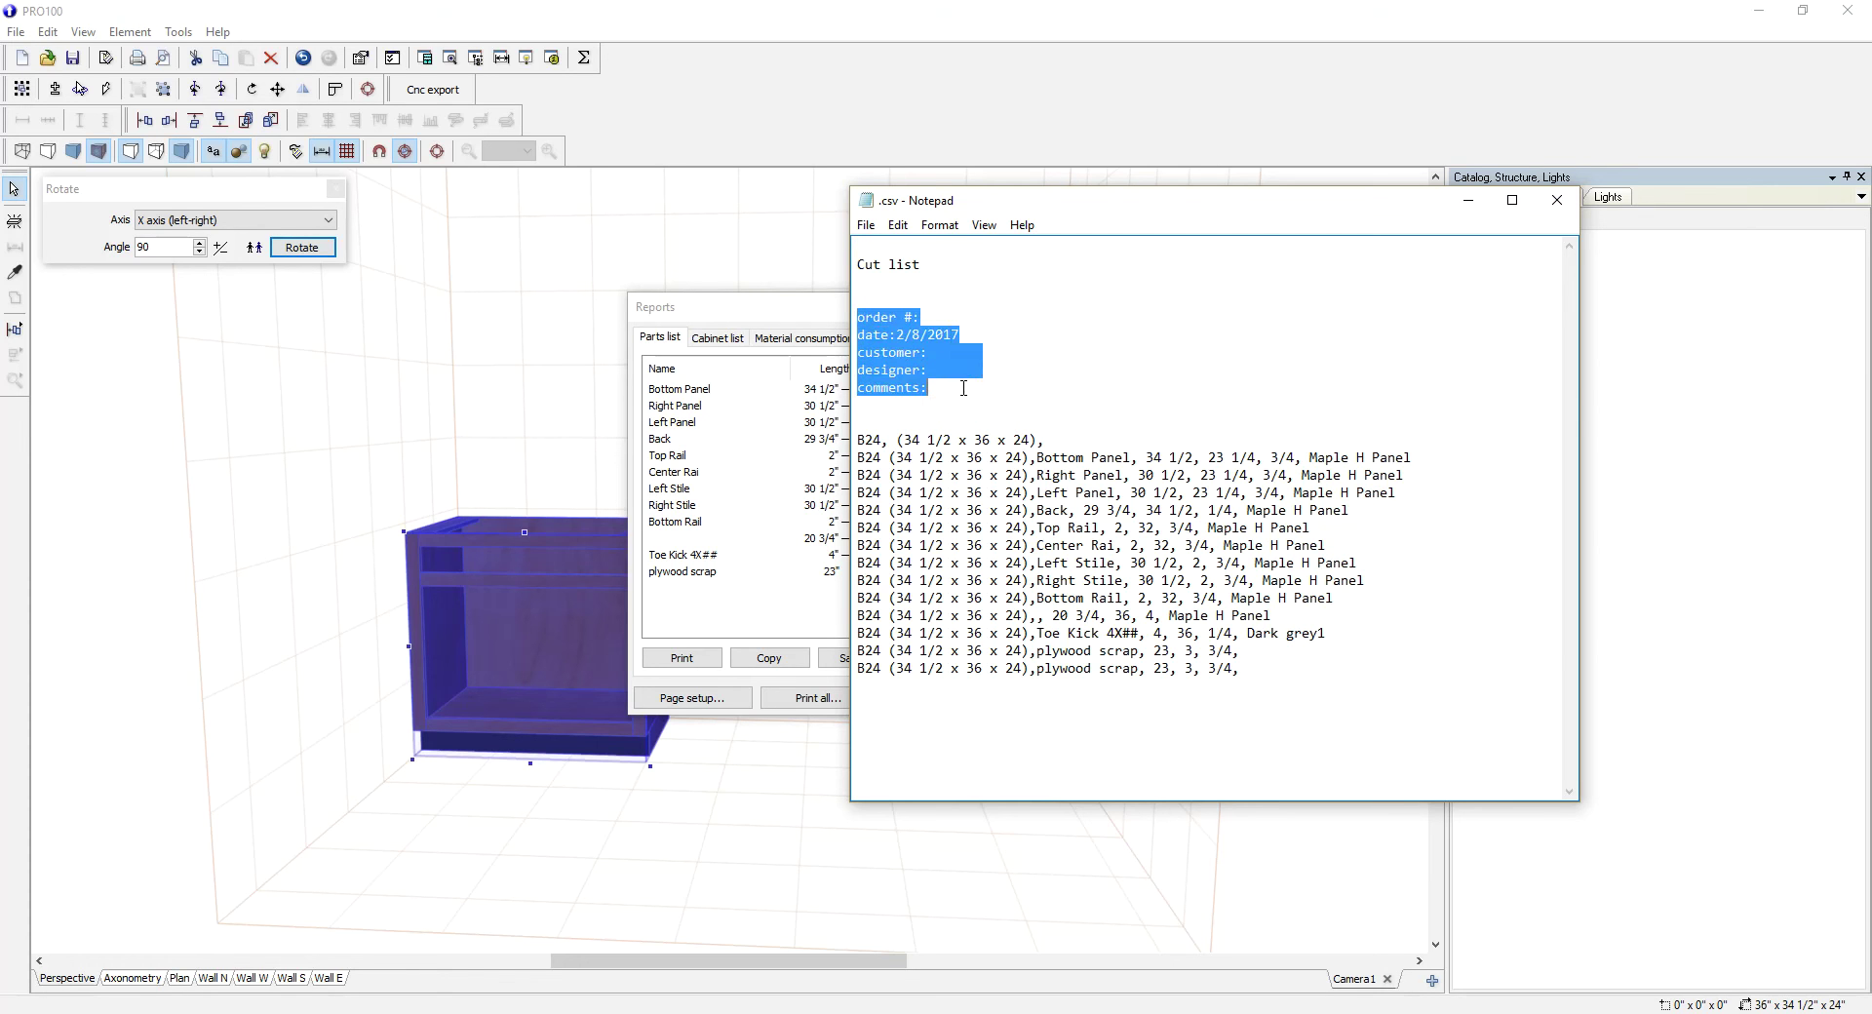
click(1556, 201)
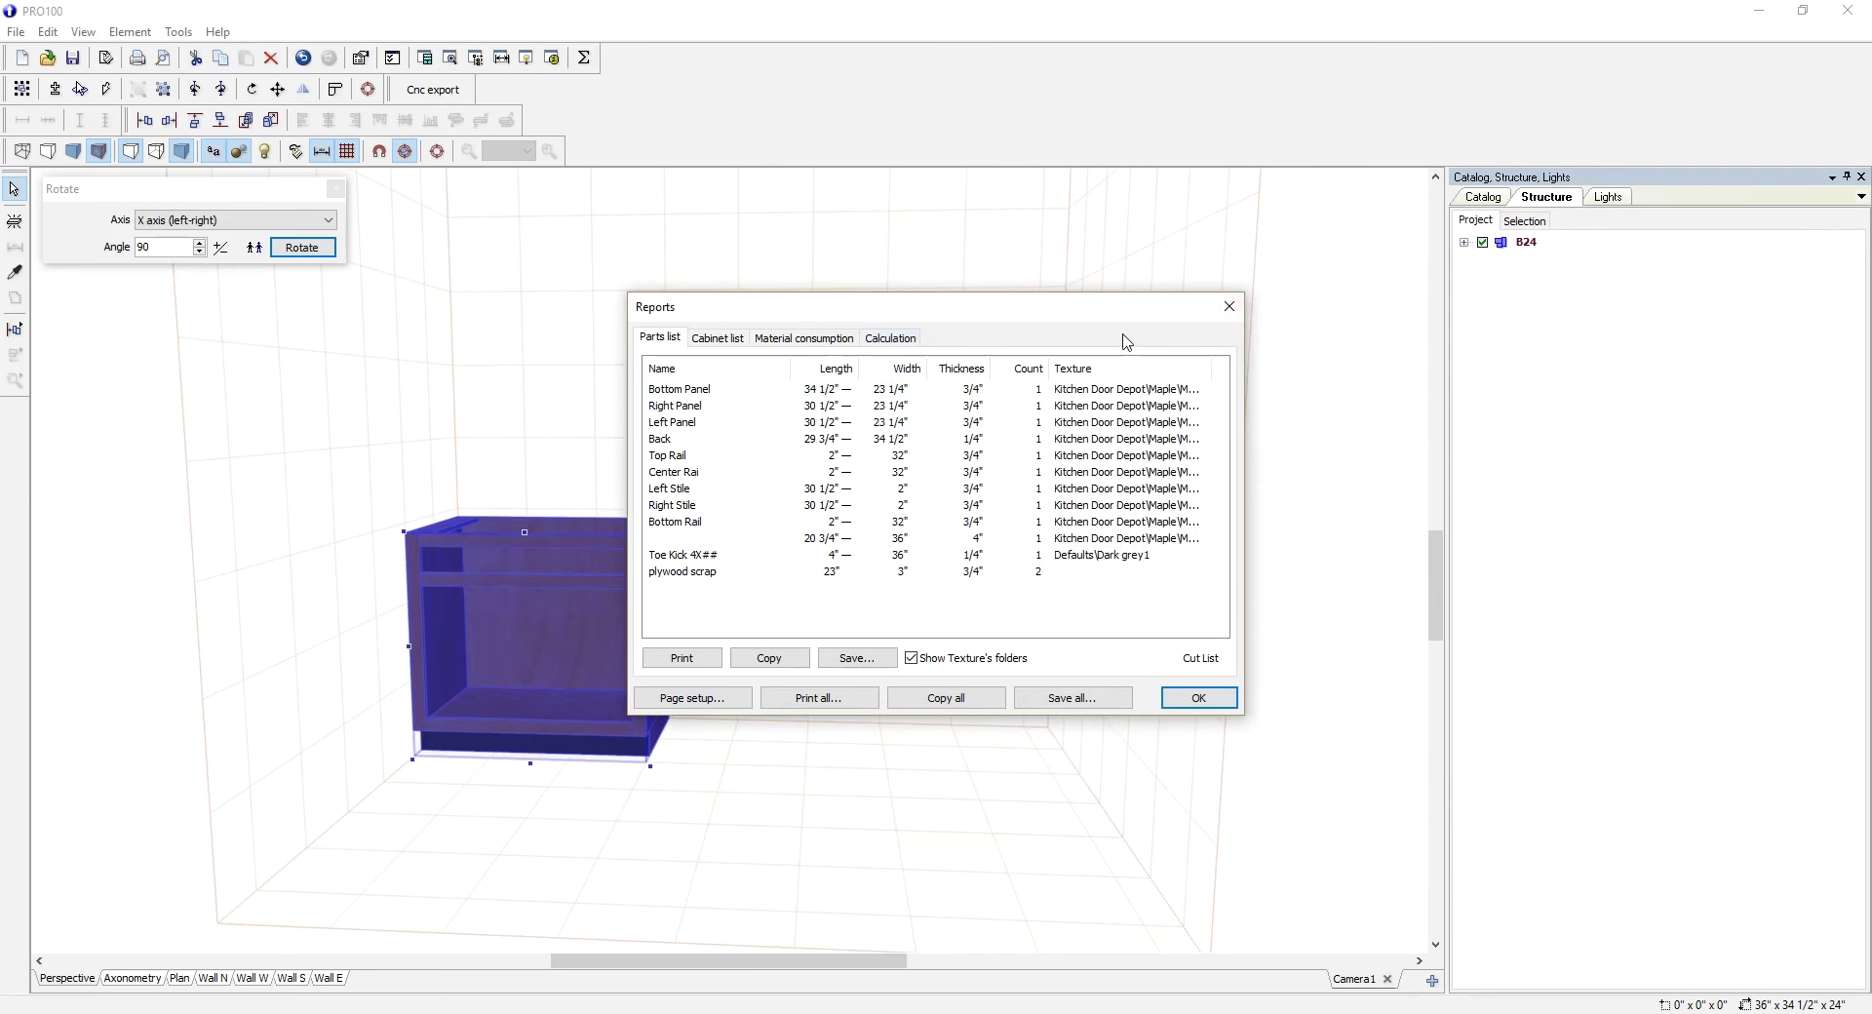
Close the parts report and open Project properties from the File menu
click(1224, 306)
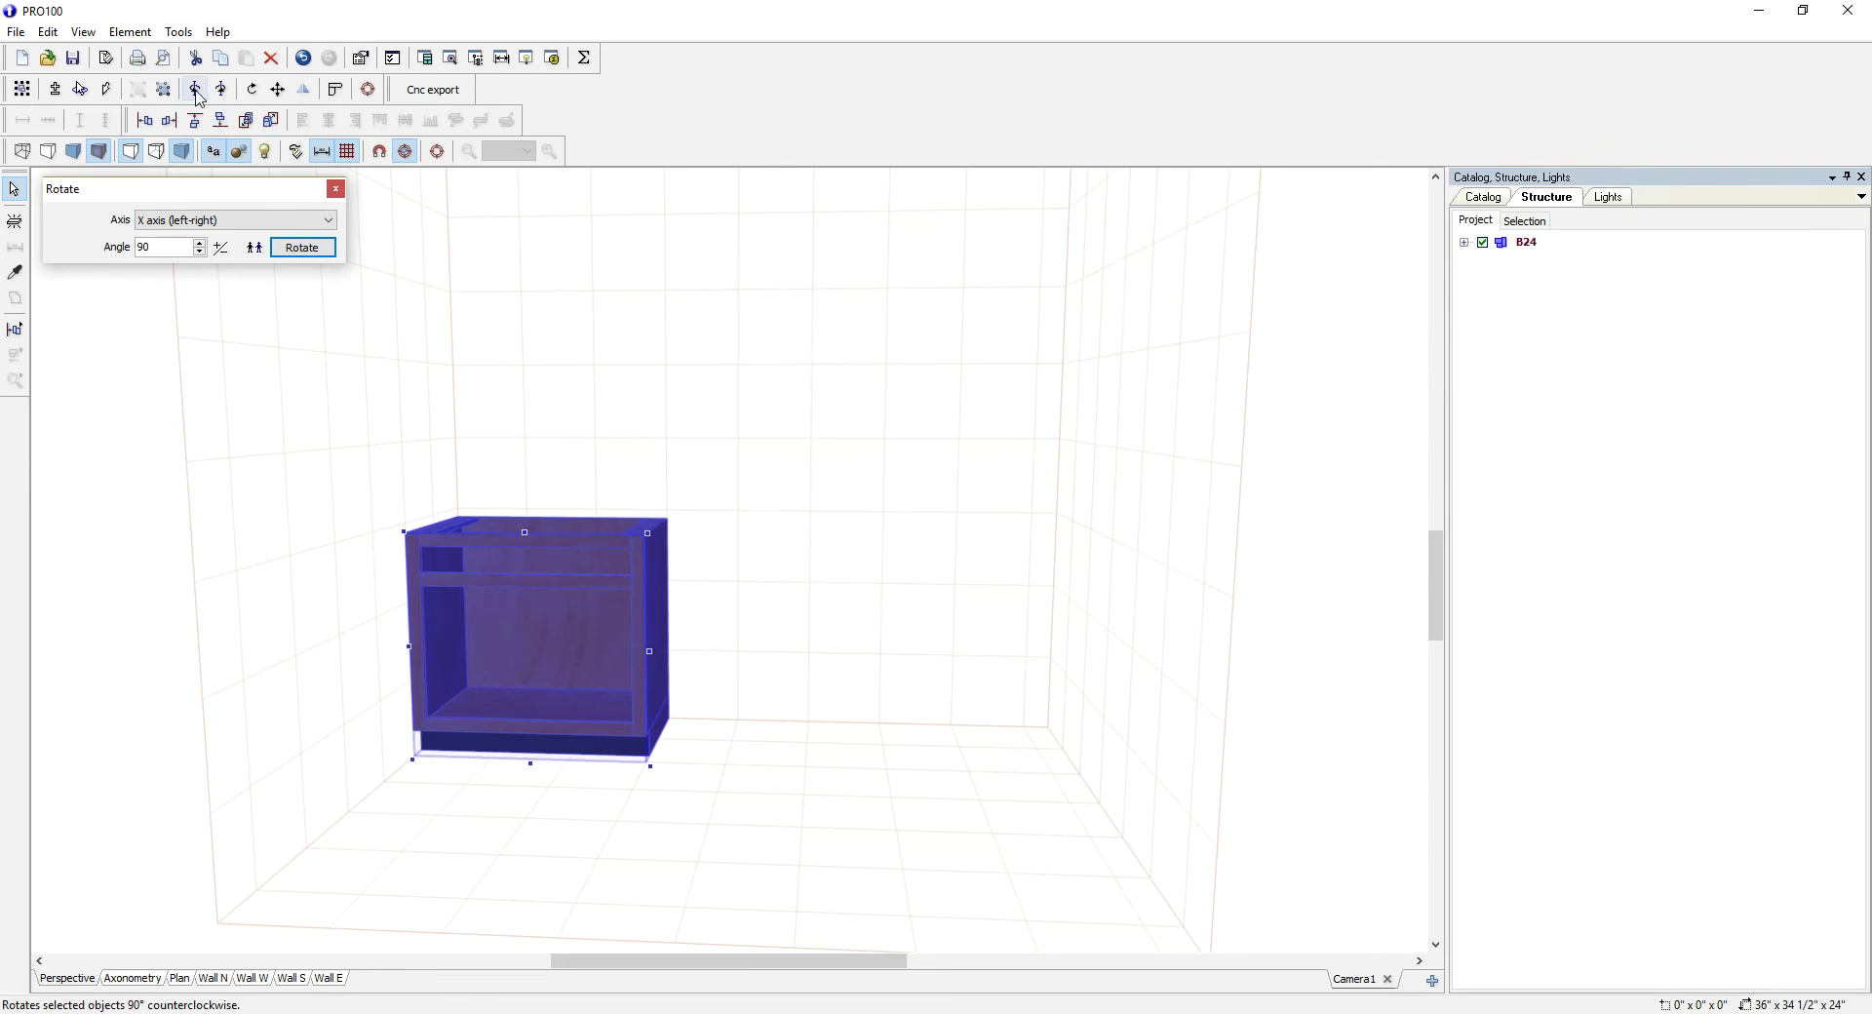
click(179, 33)
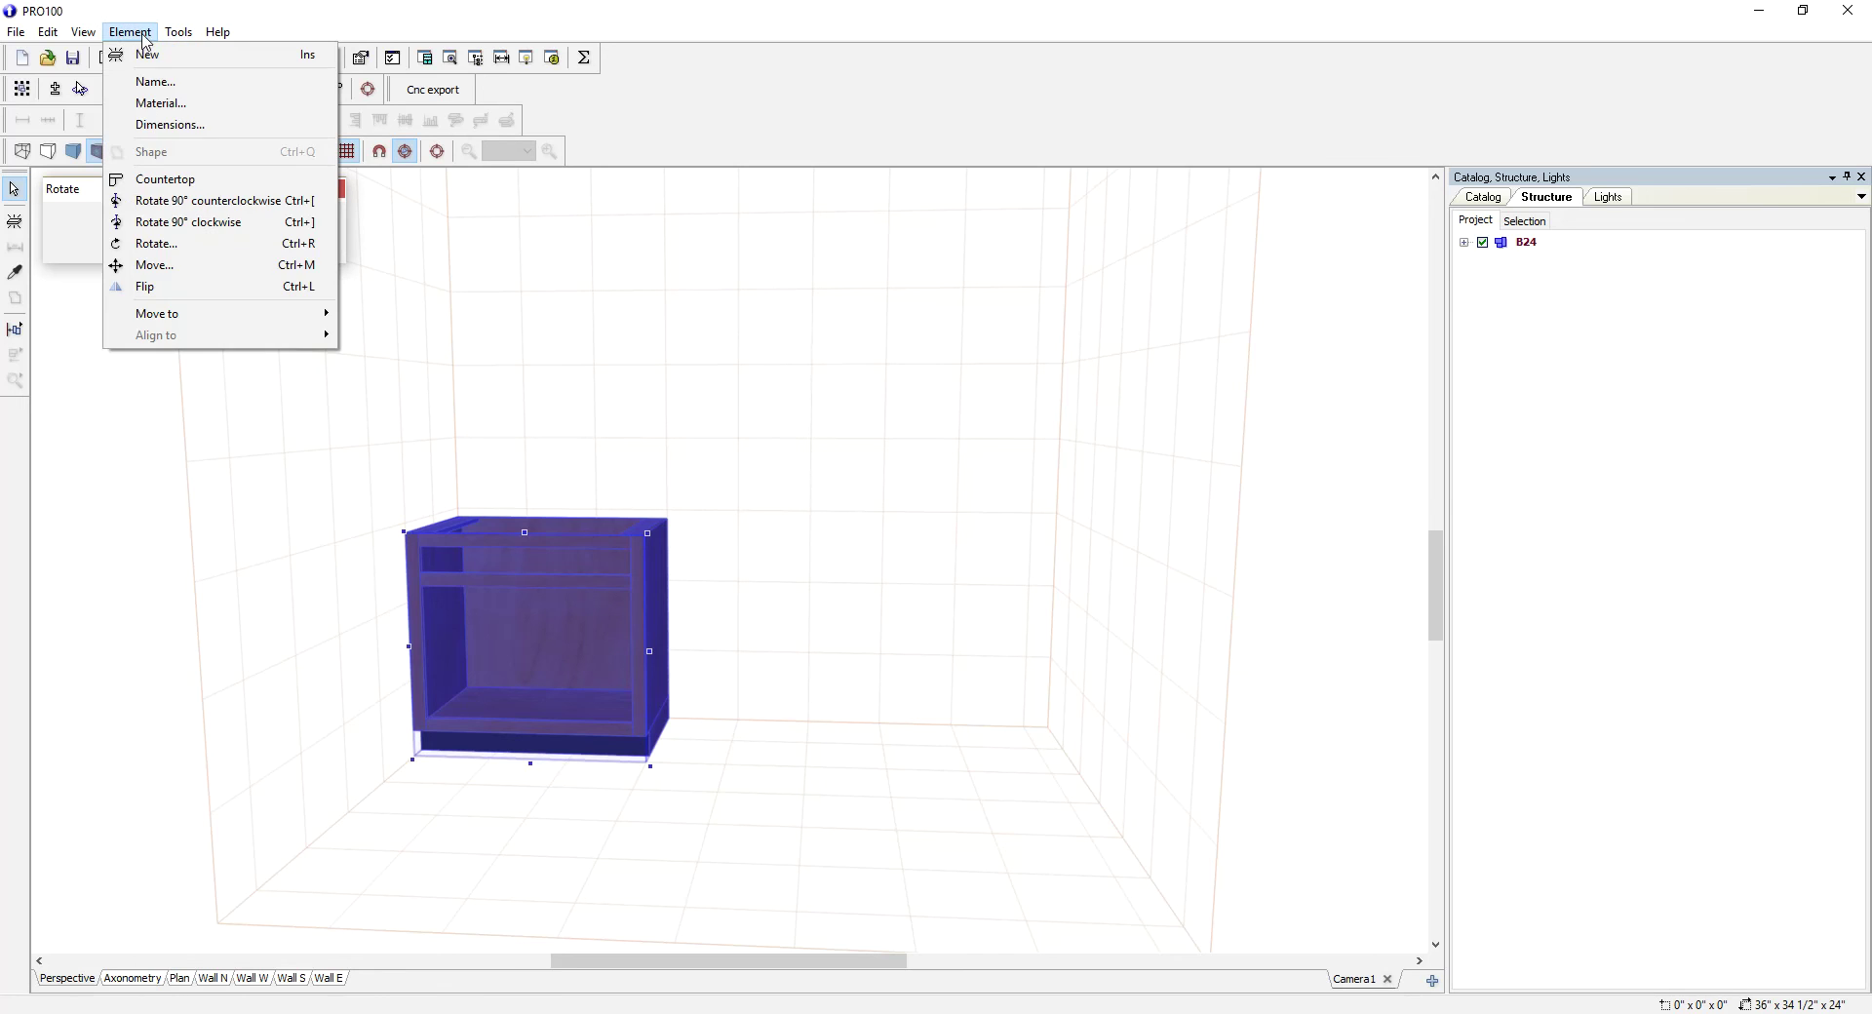
mouse_move(95, 37)
mouse_move(185, 39)
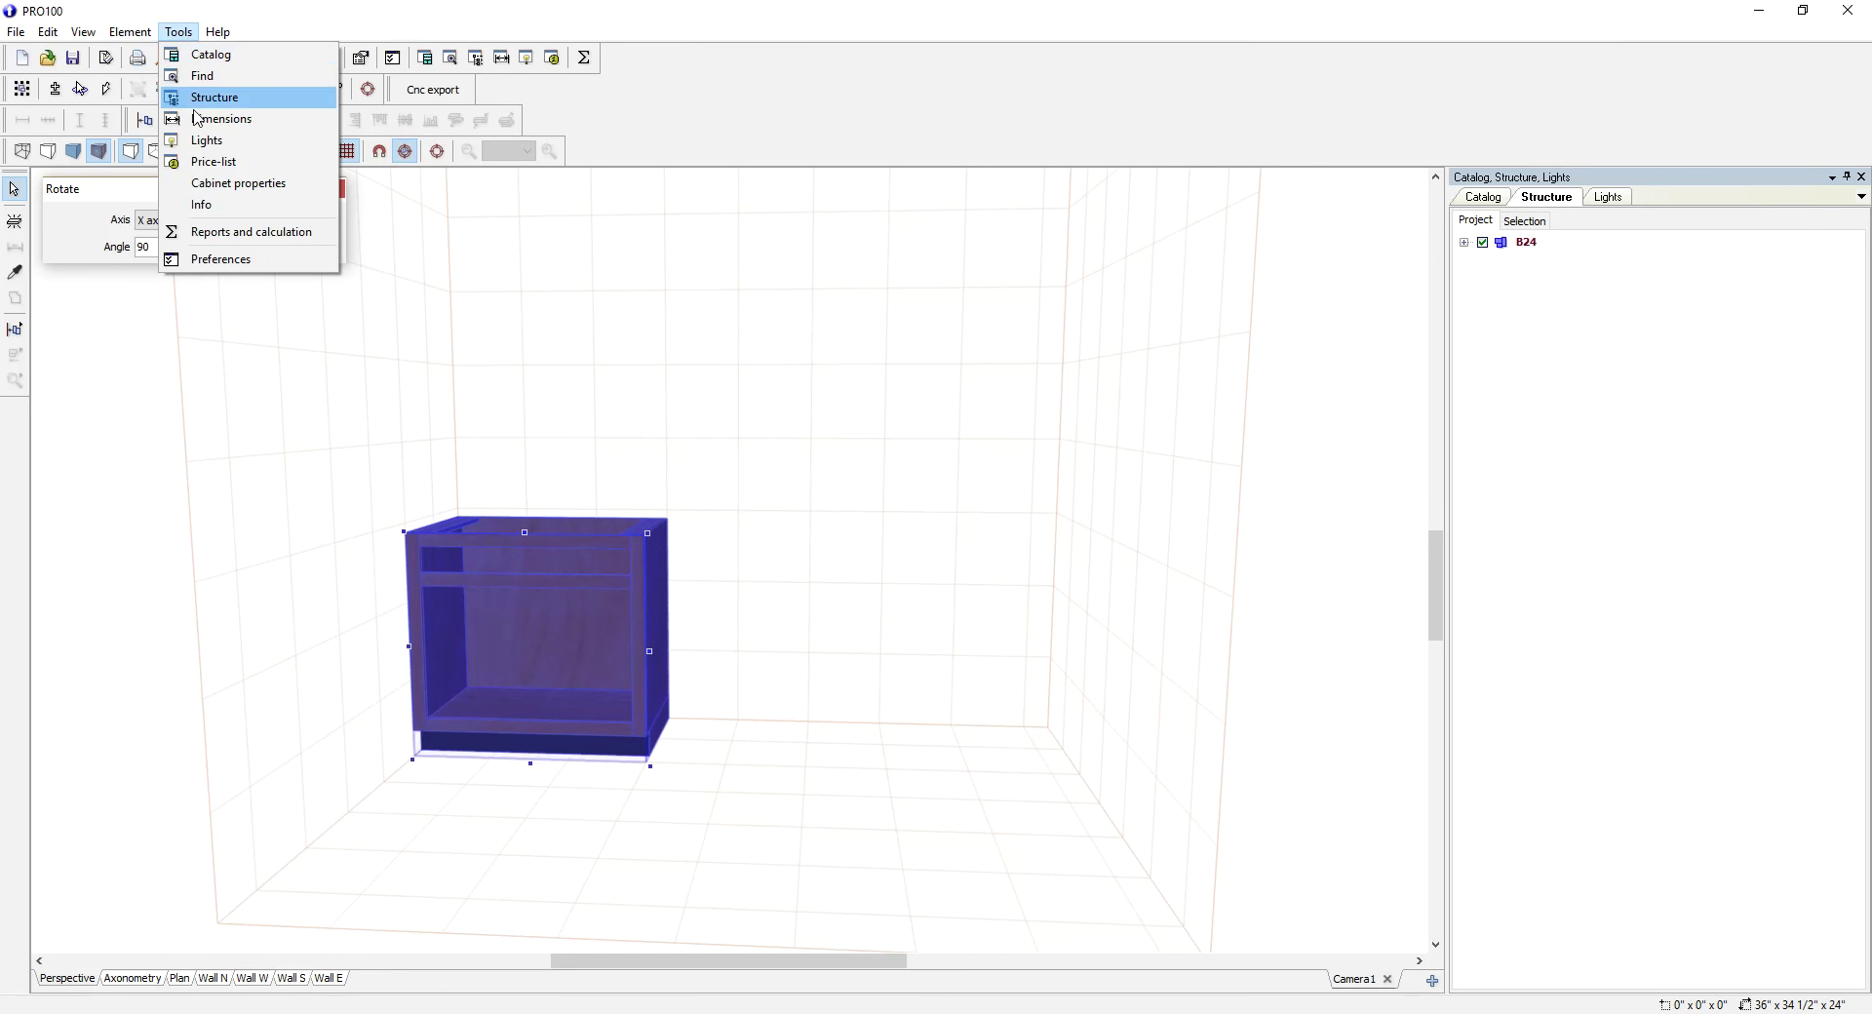
mouse_move(28, 39)
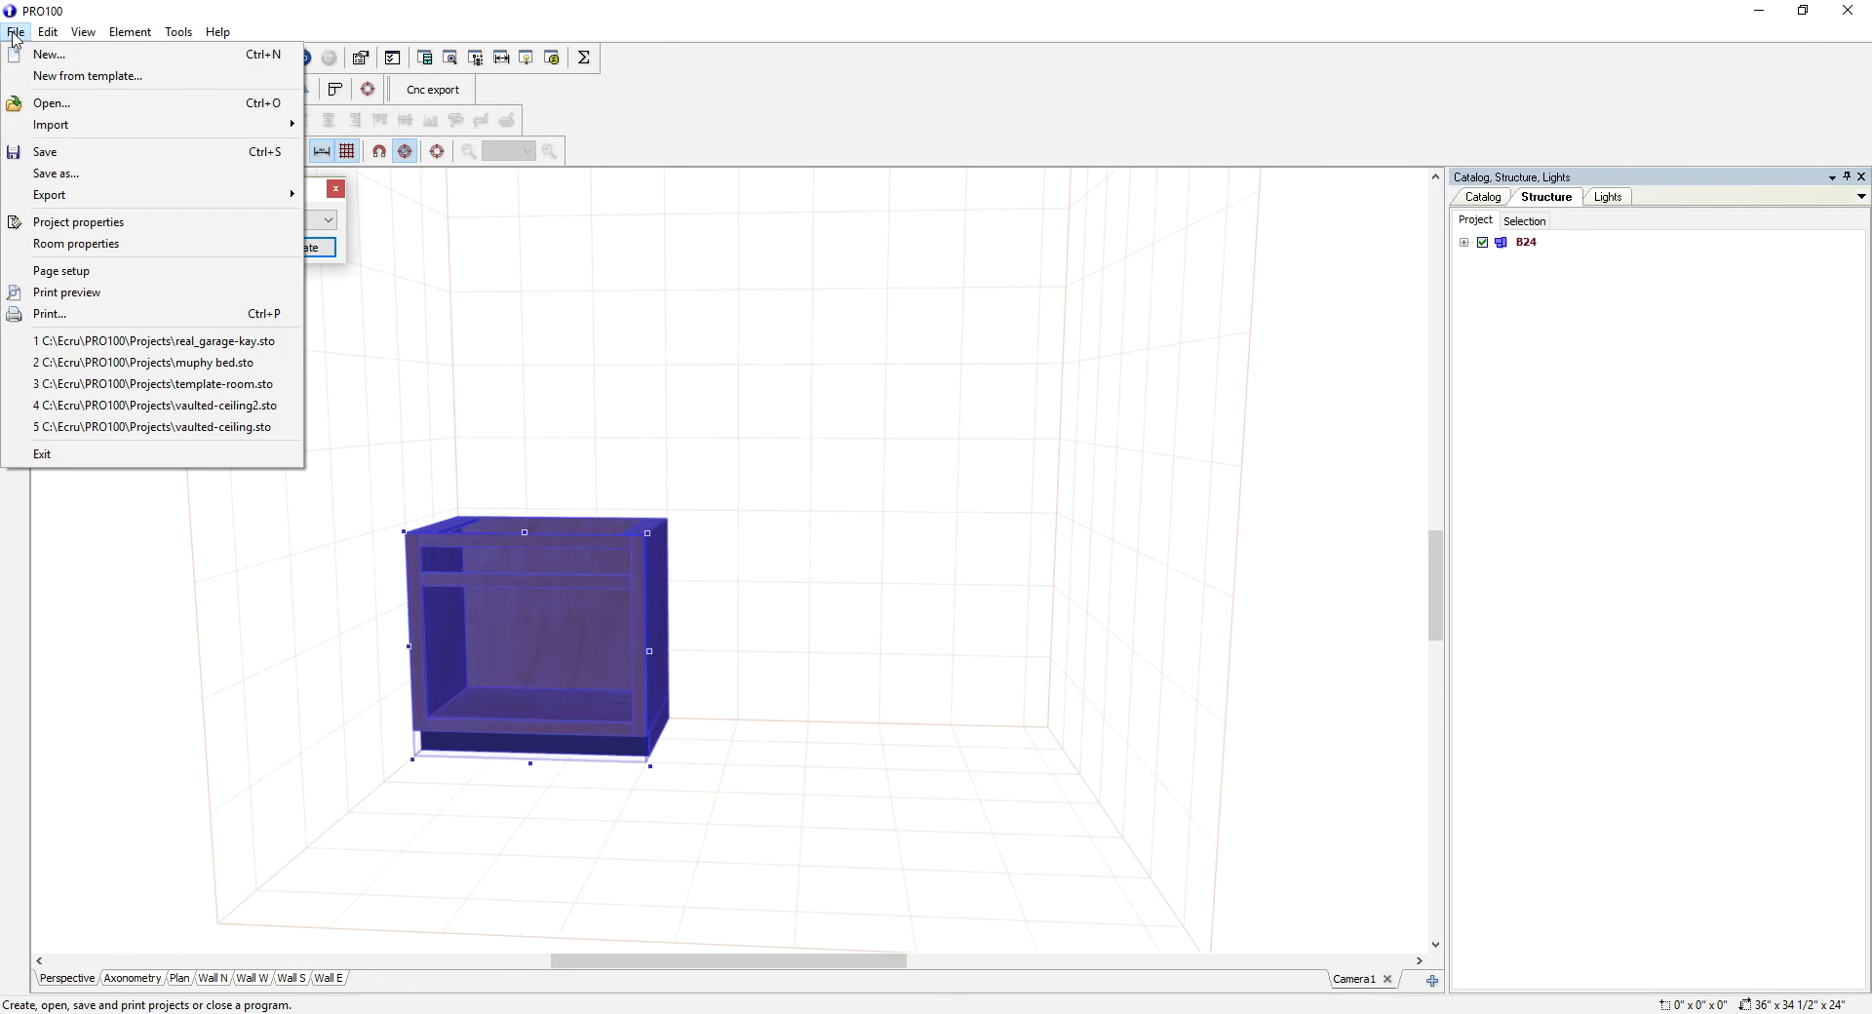
click(45, 232)
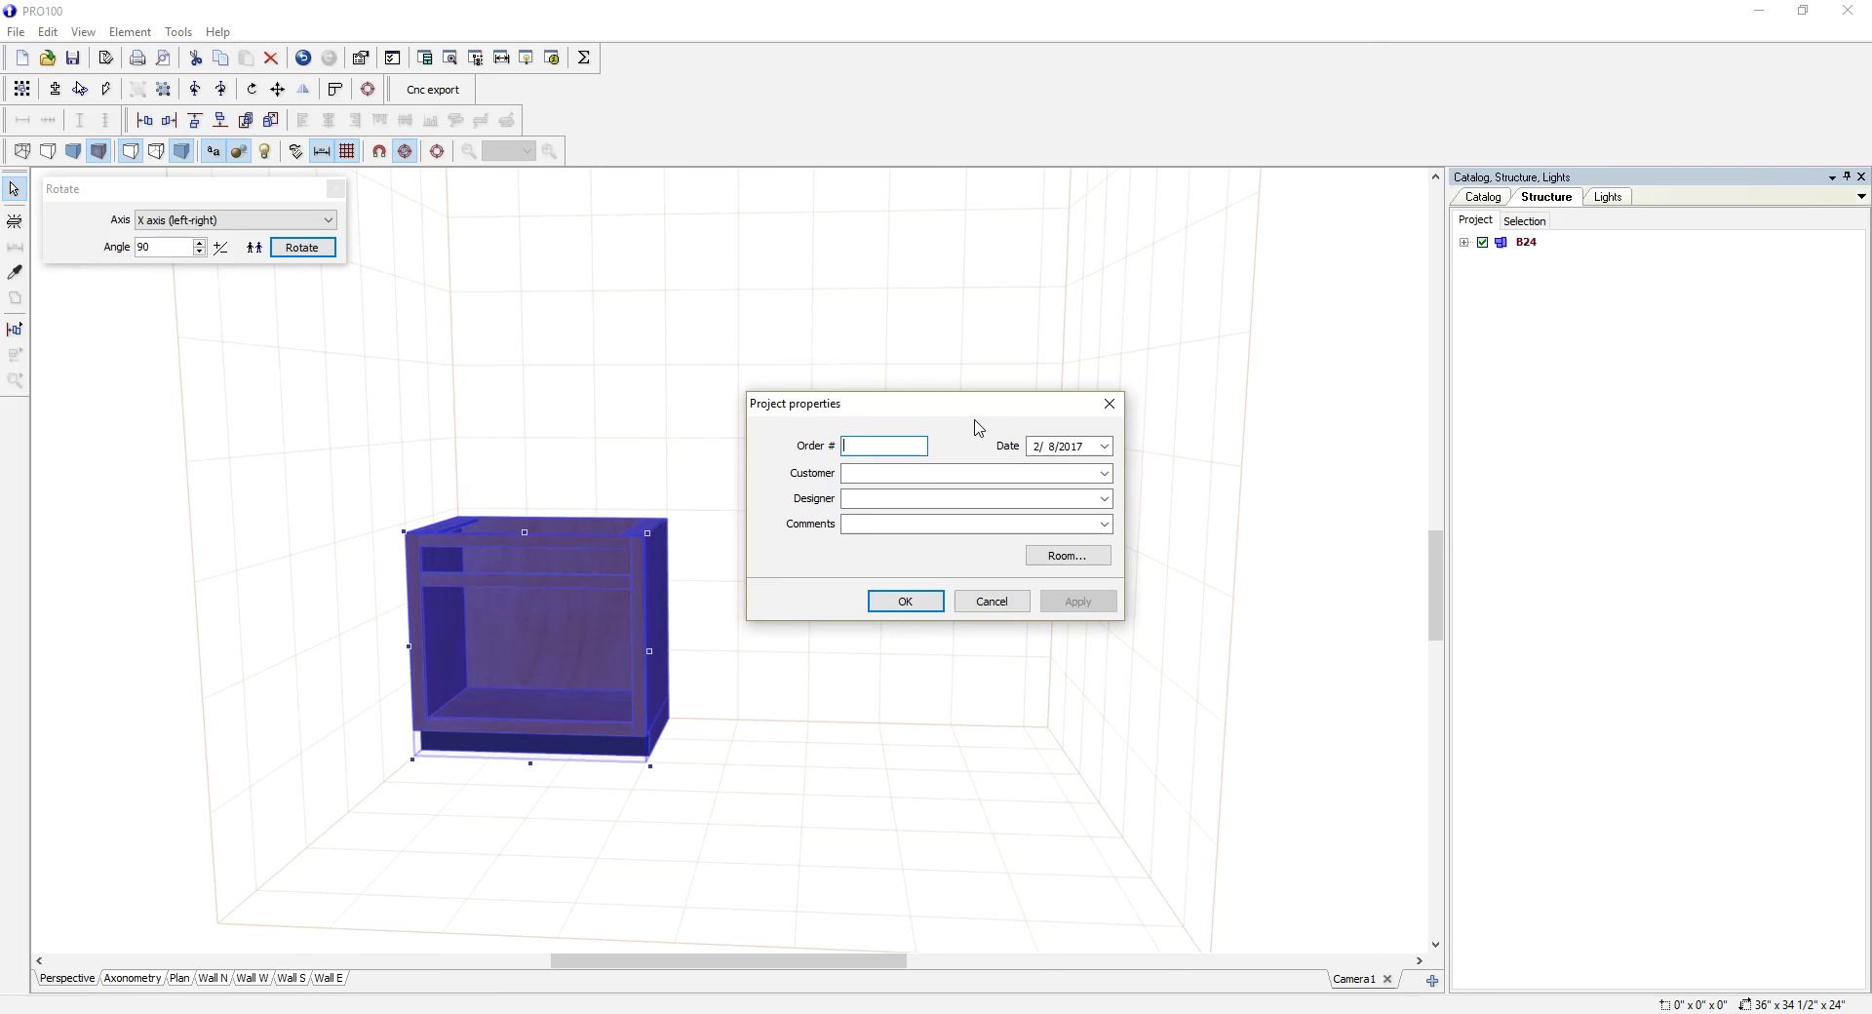
Enter order number, customer, designer and comment 'How to generate a cut list', then confirm
text(001)
click(951, 473)
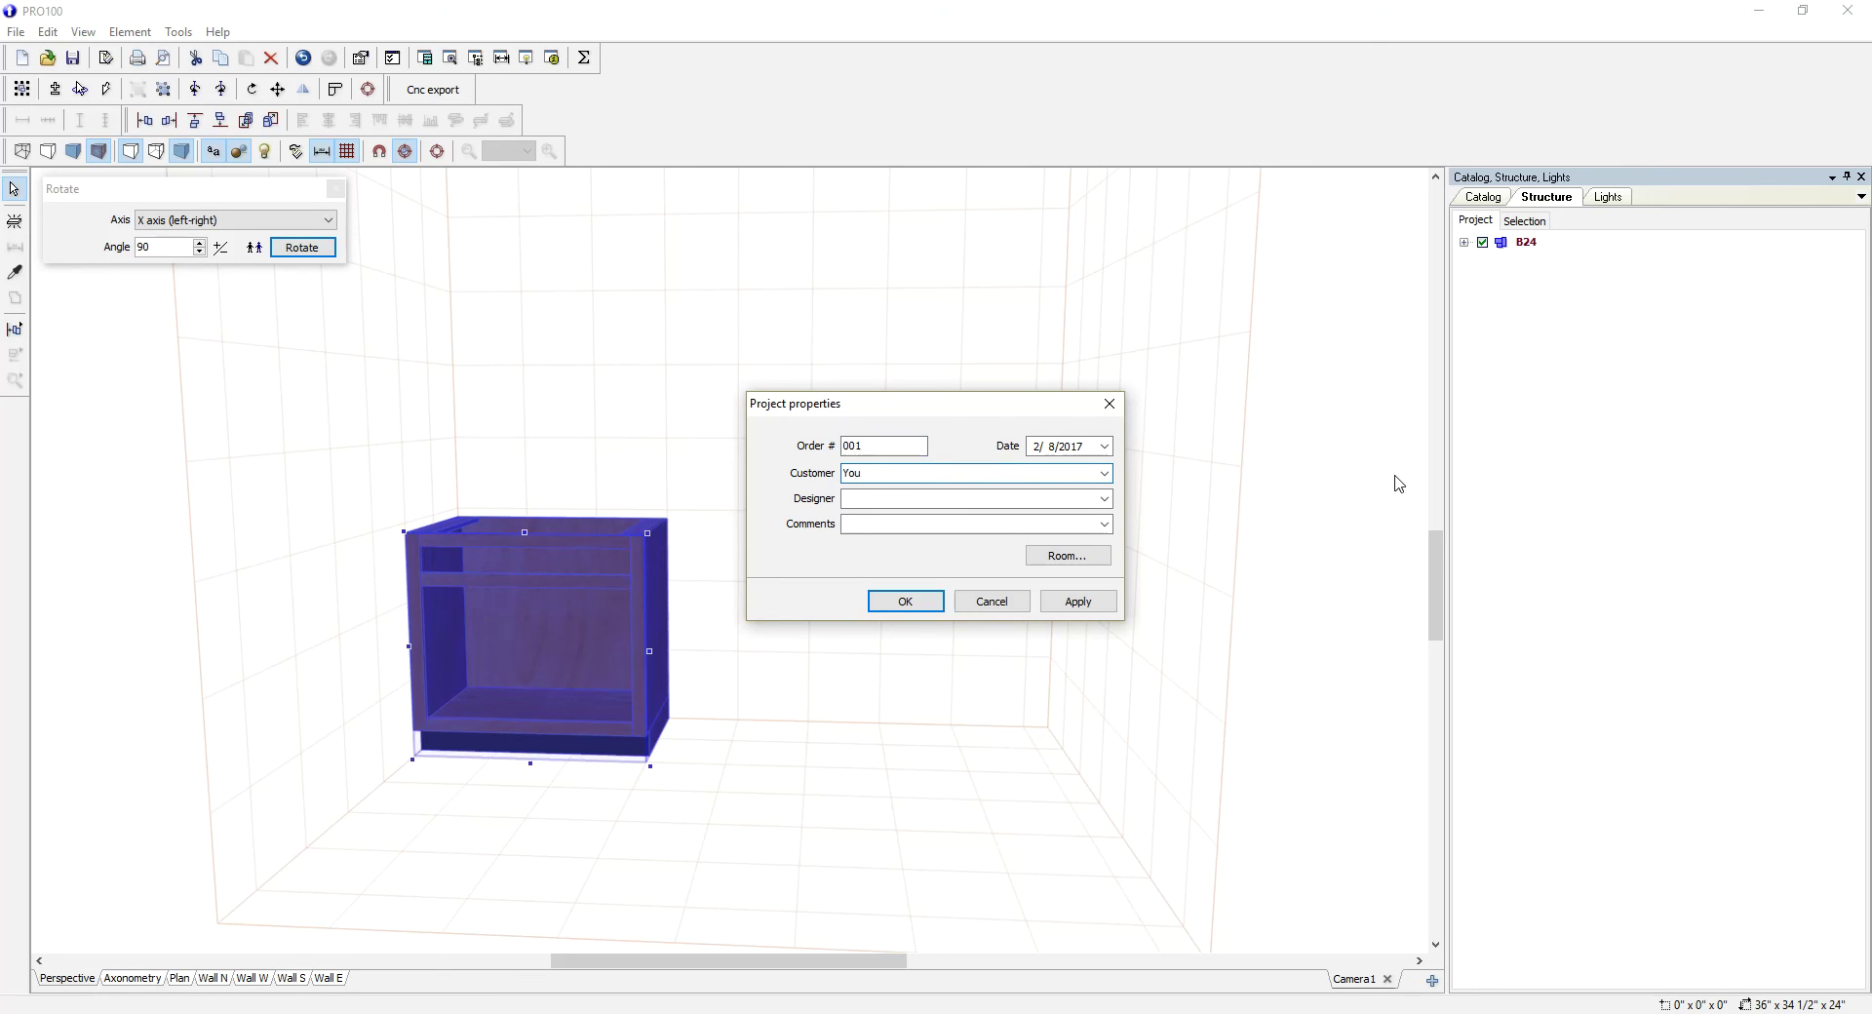
key(Tab)
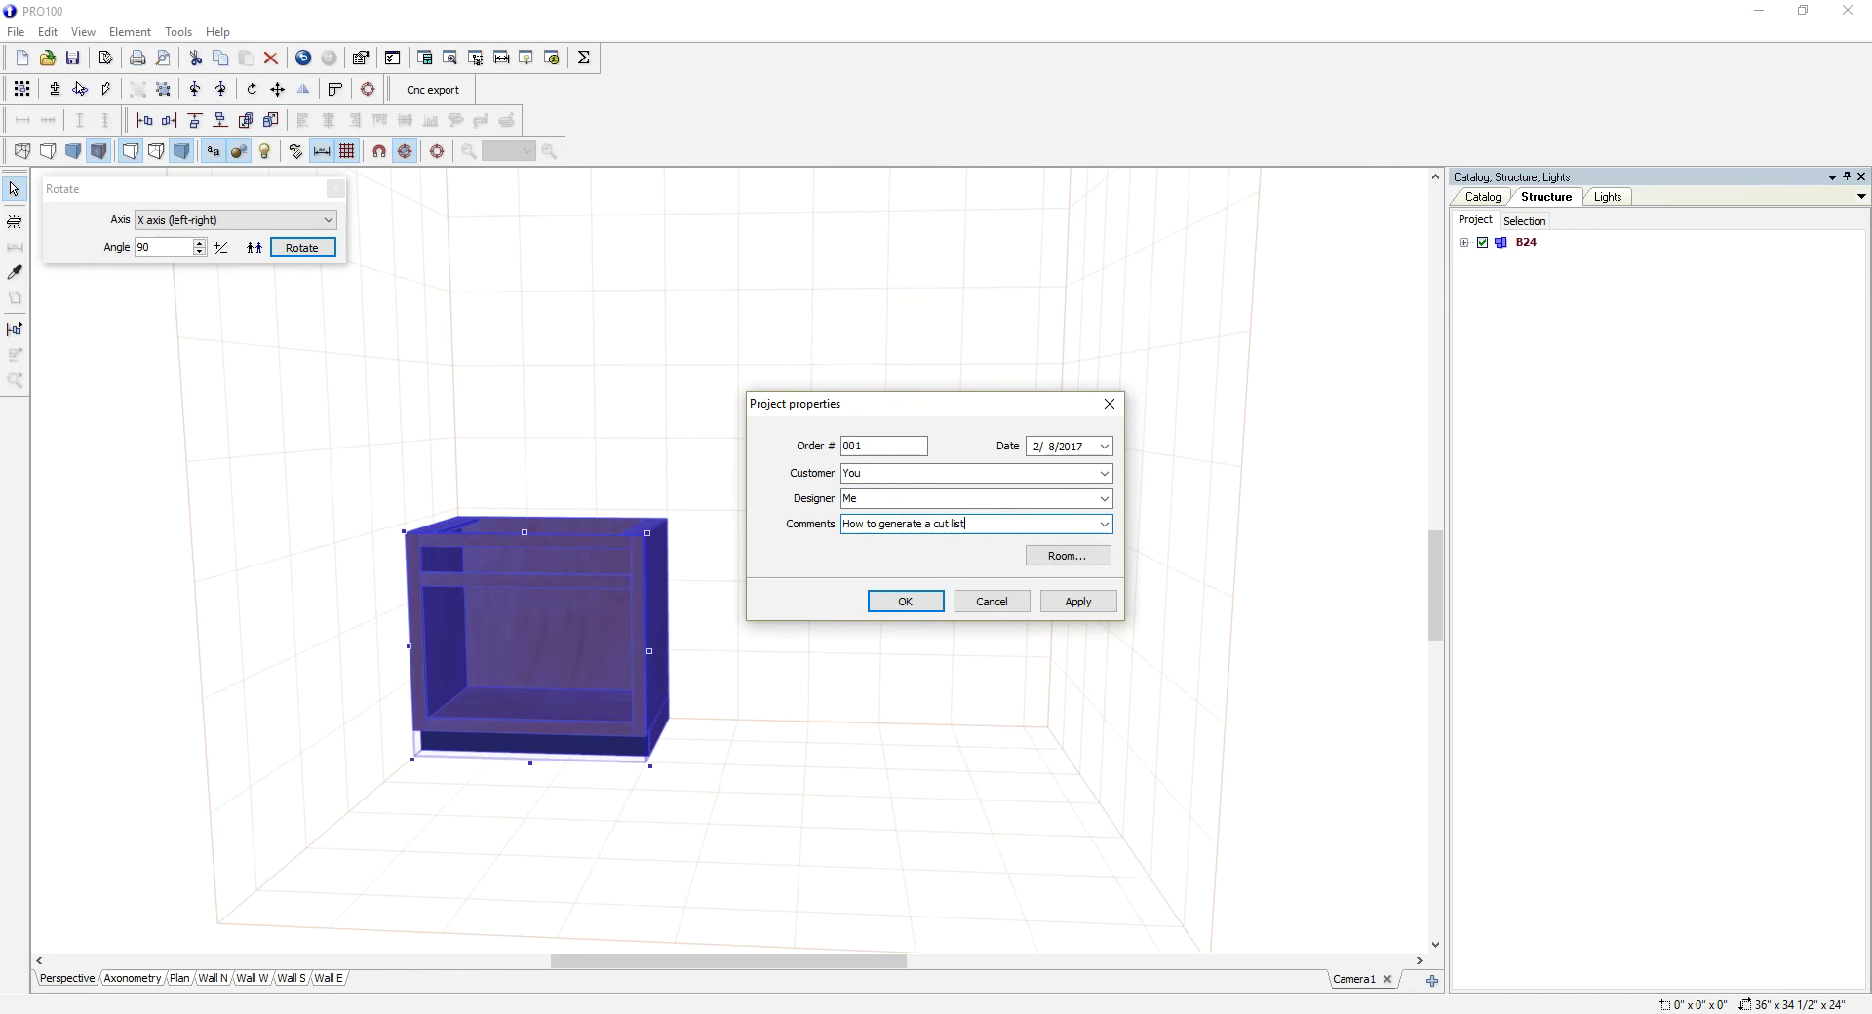
click(889, 601)
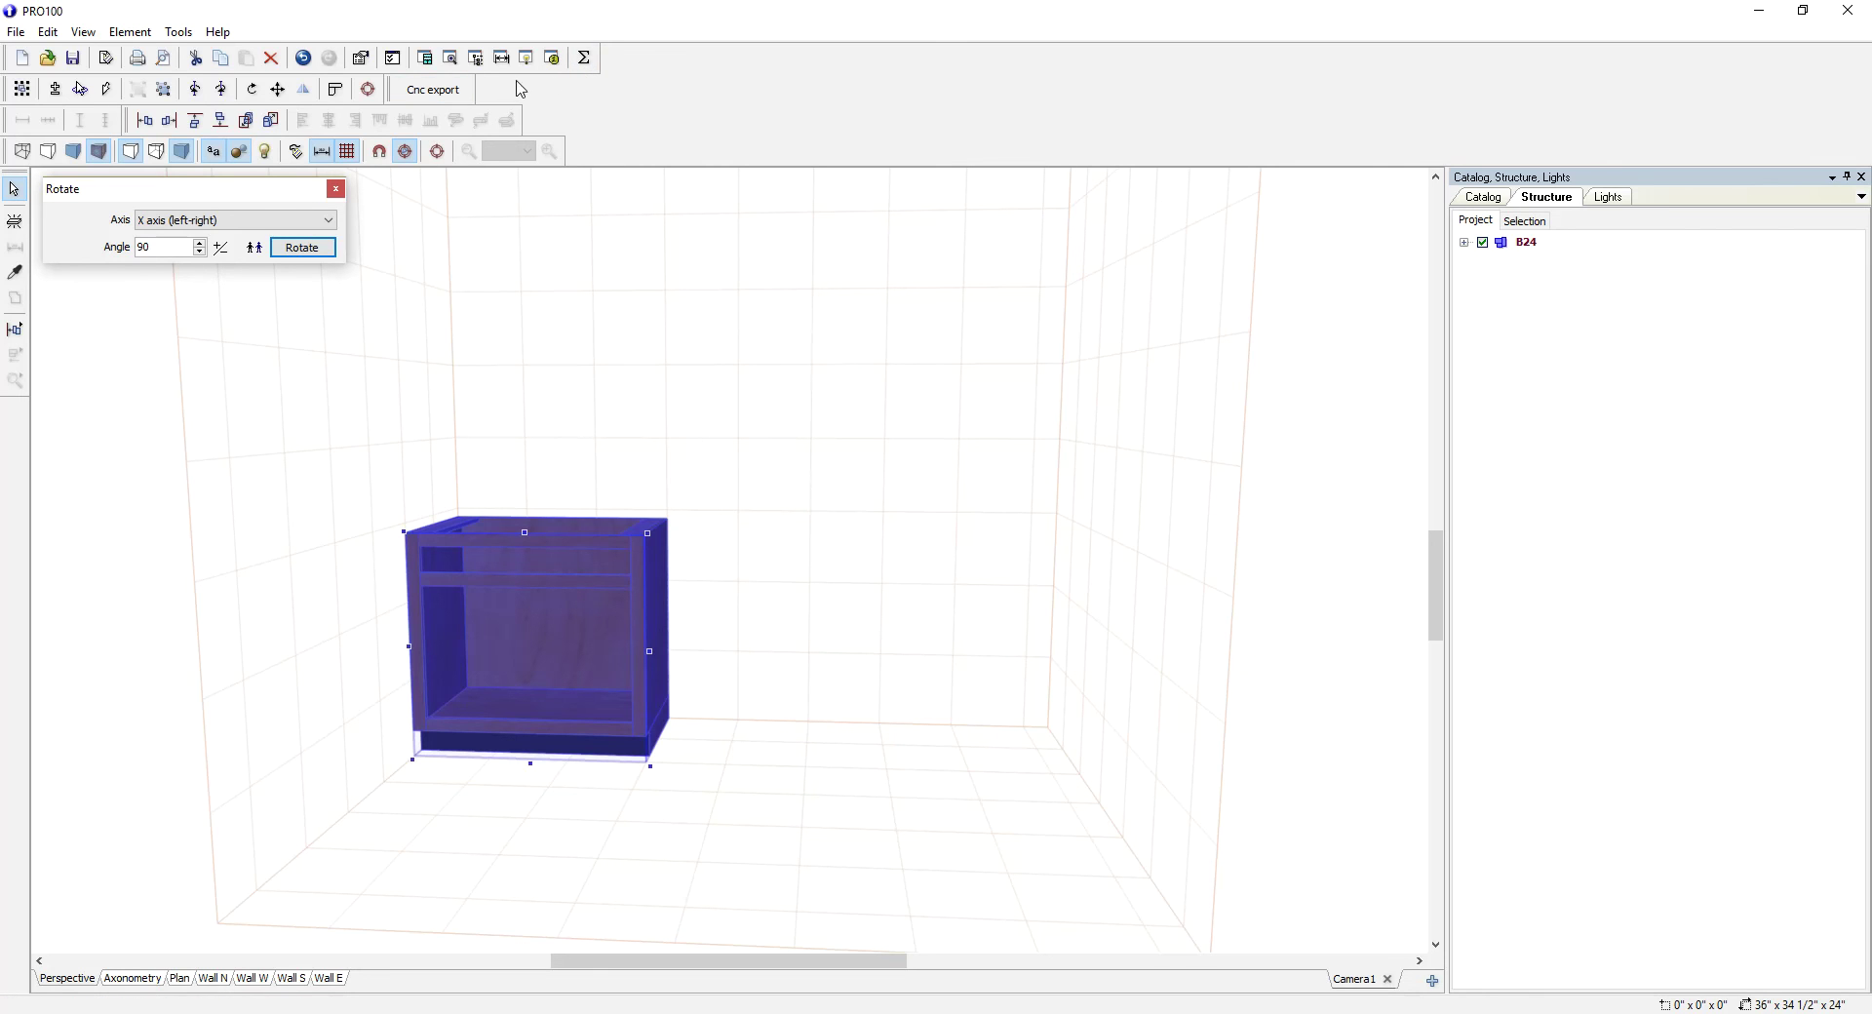
Reopen and close Reports, then export the cut list via File > Export > Cut List
click(584, 59)
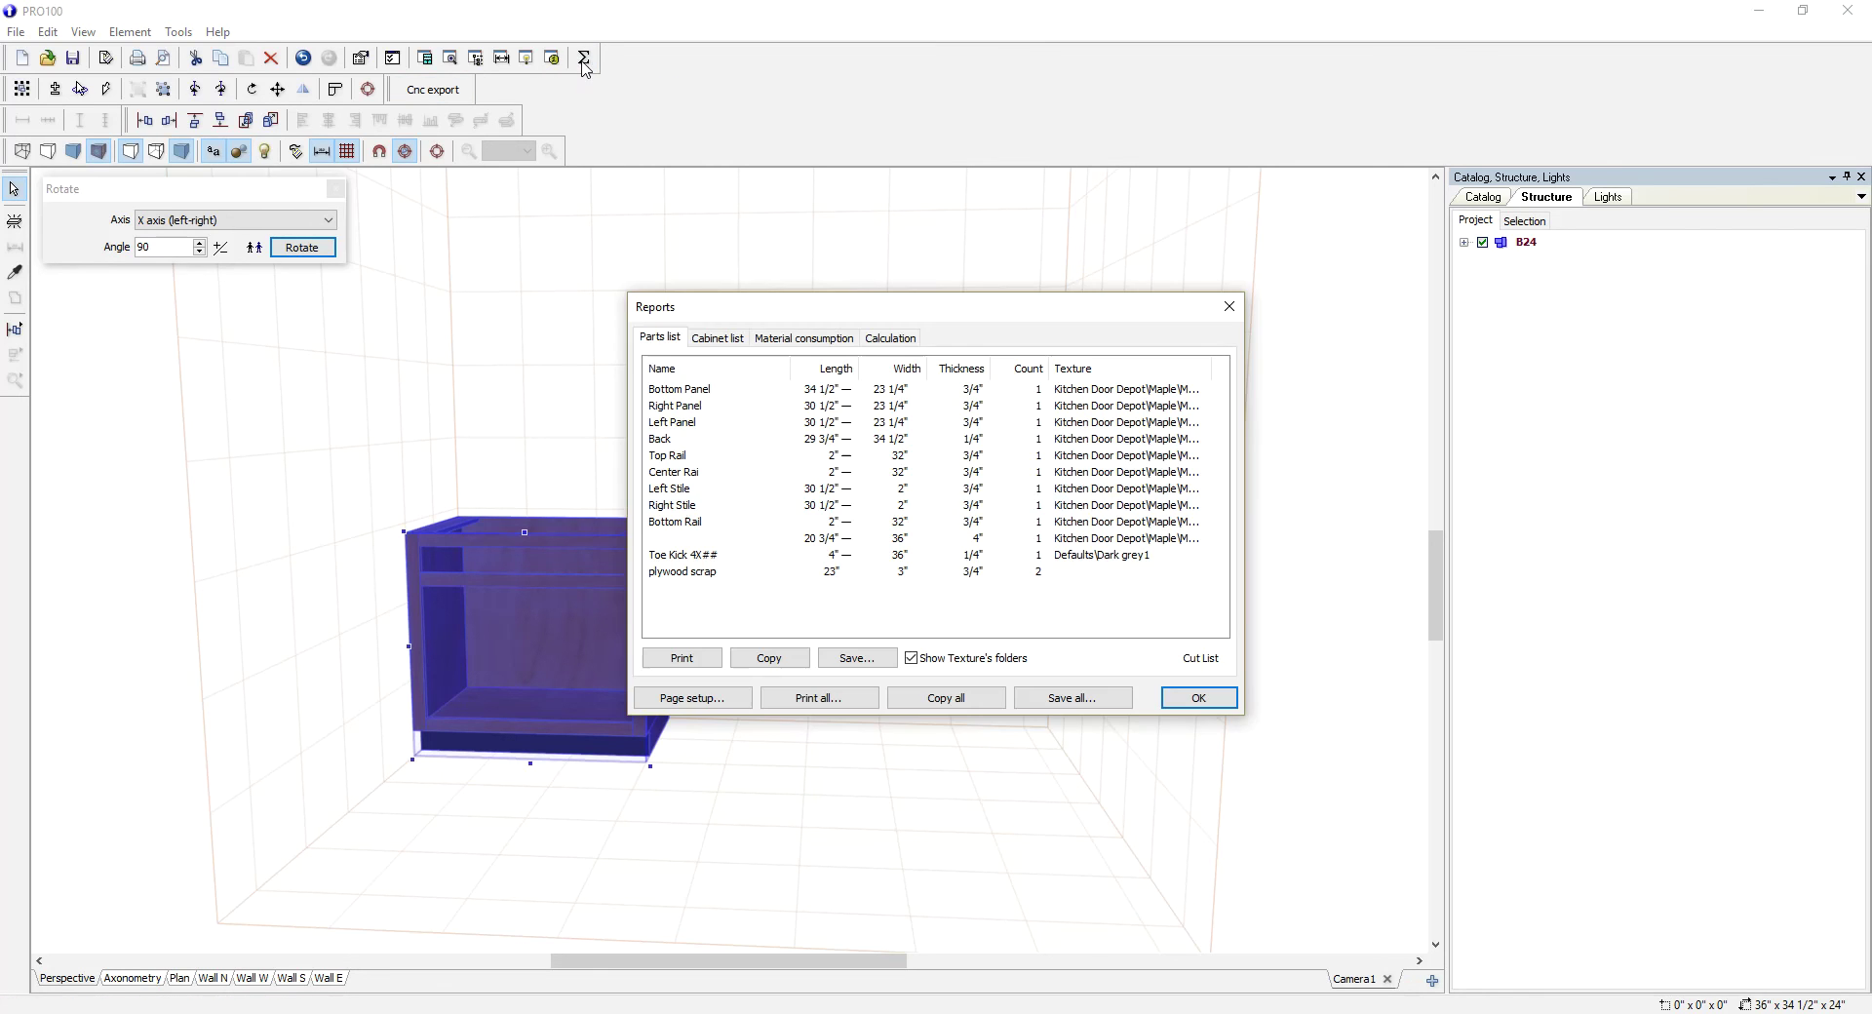
click(1228, 306)
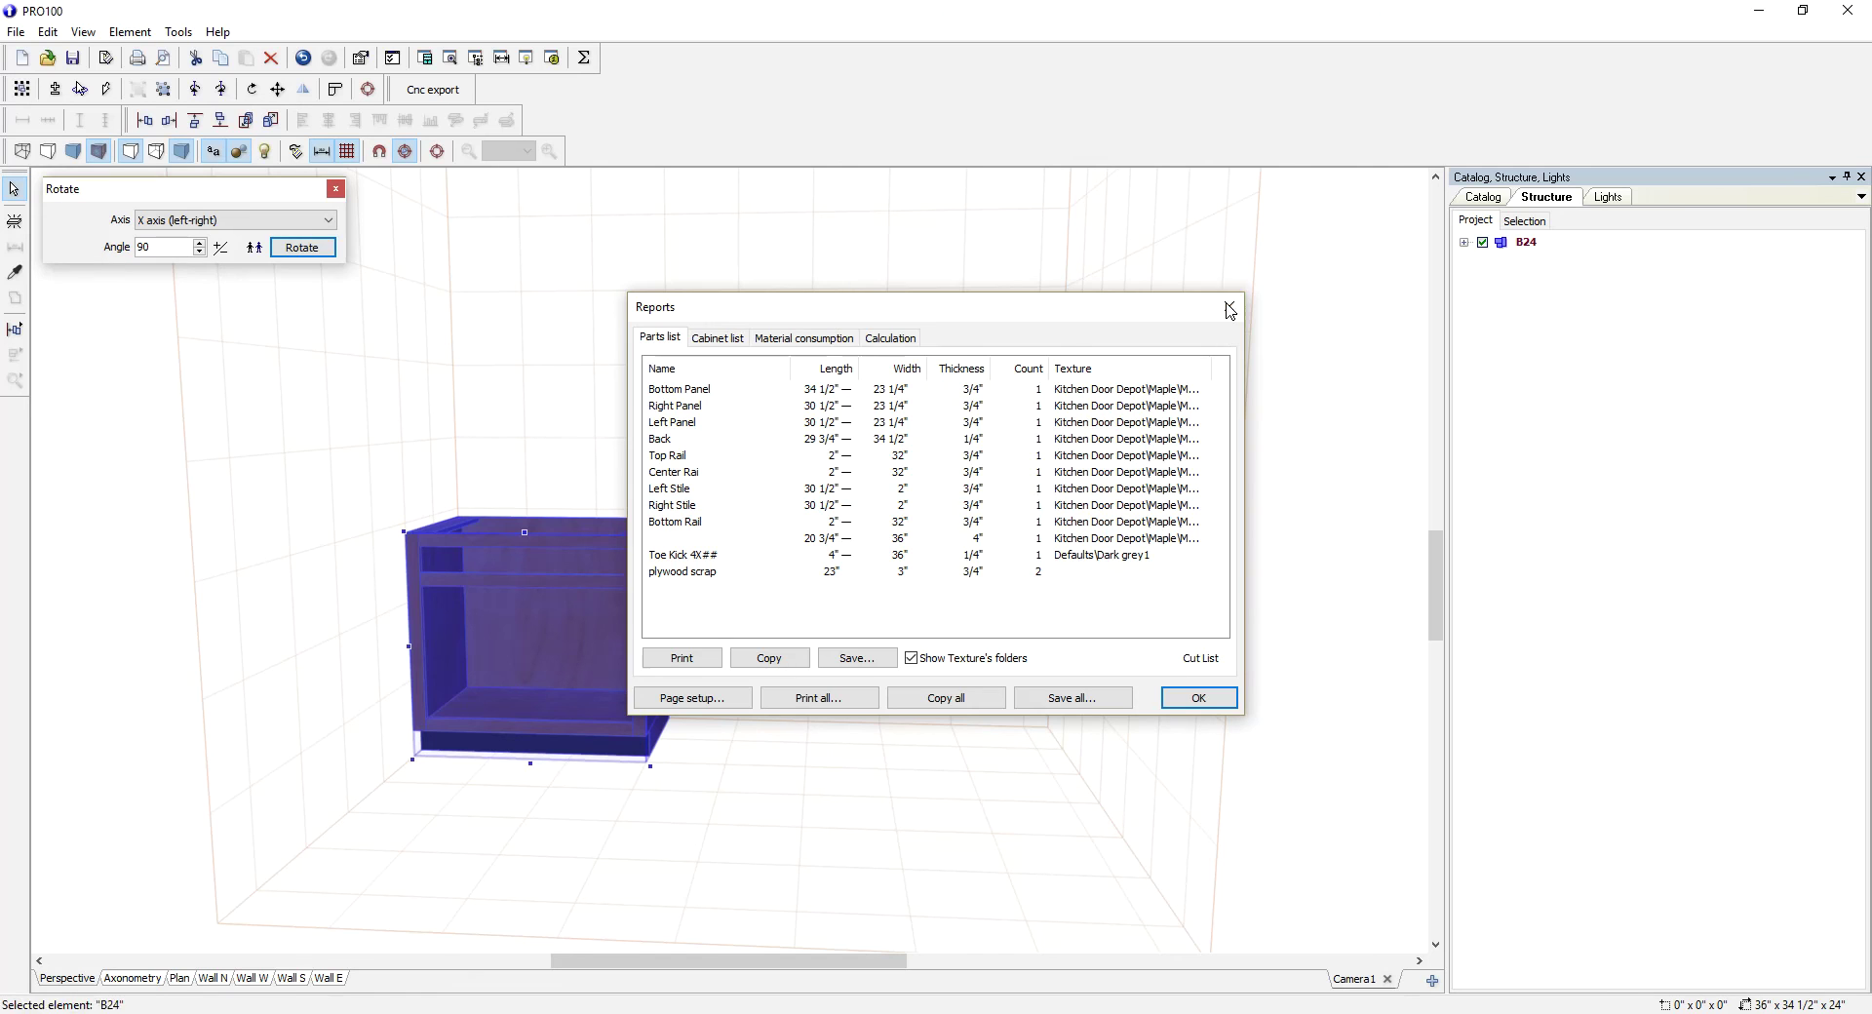
click(16, 31)
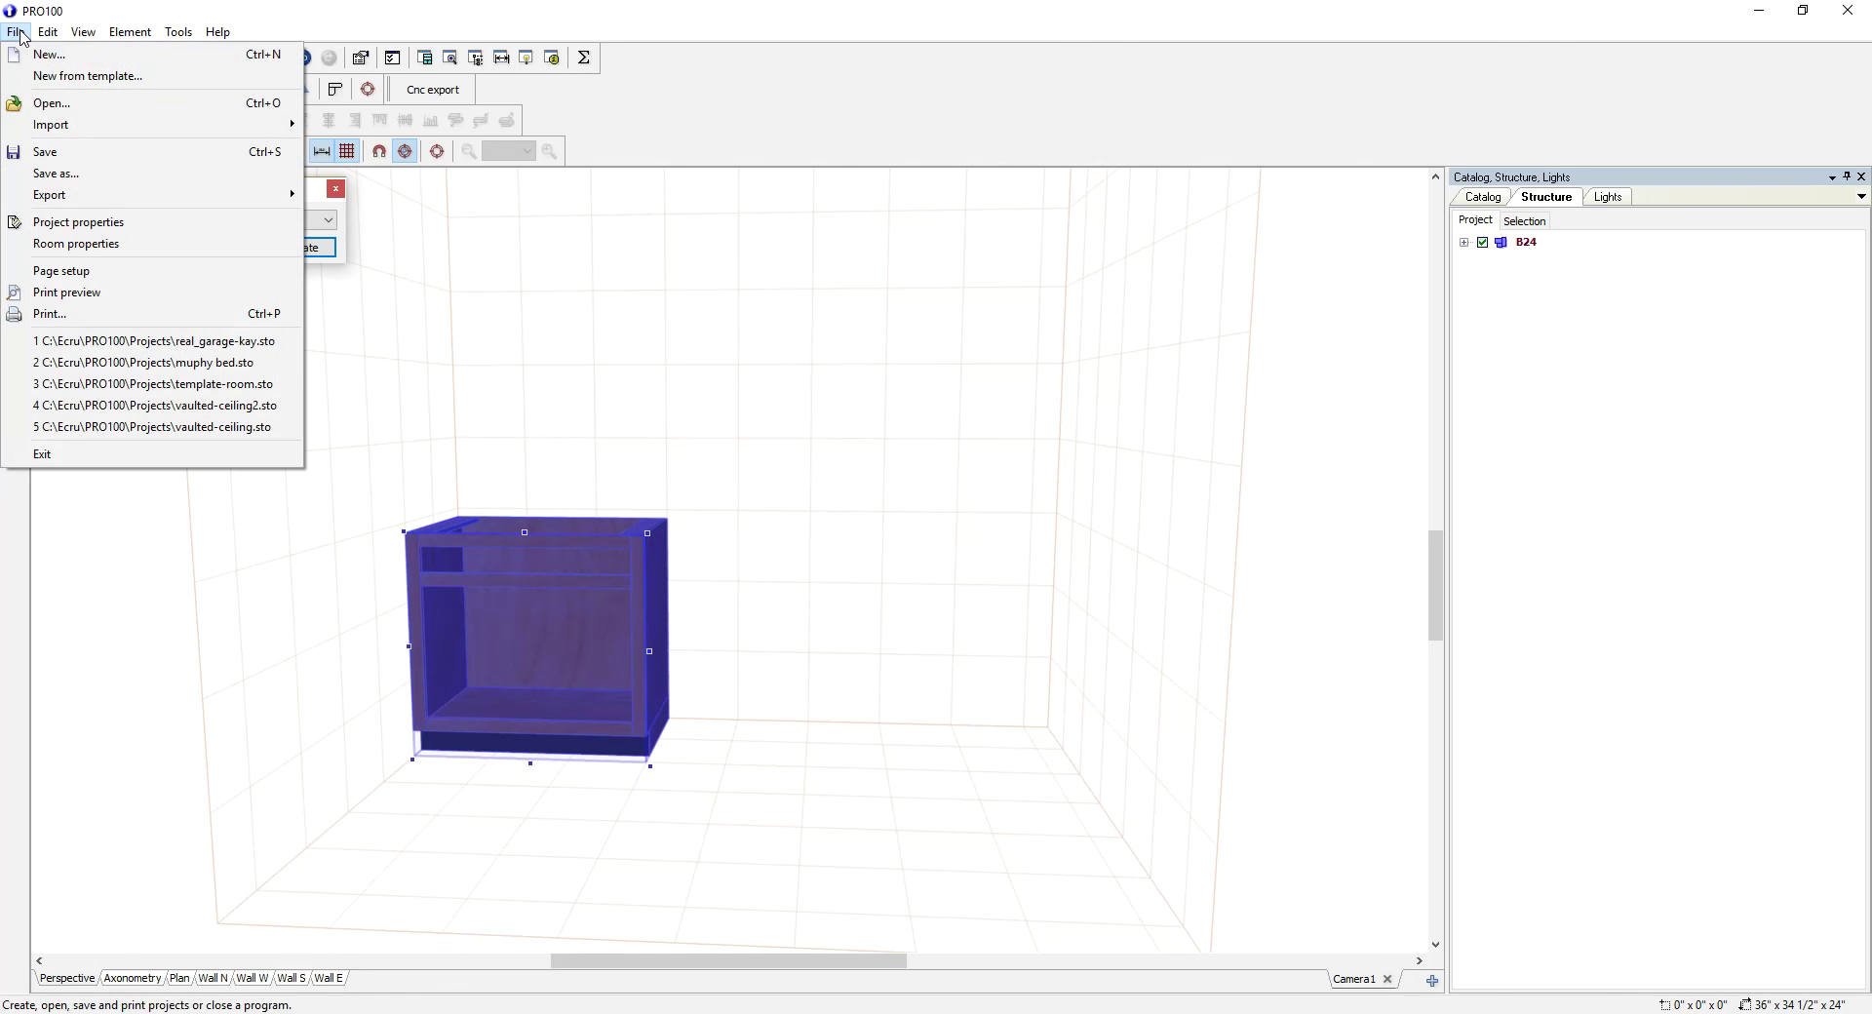
mouse_move(73, 199)
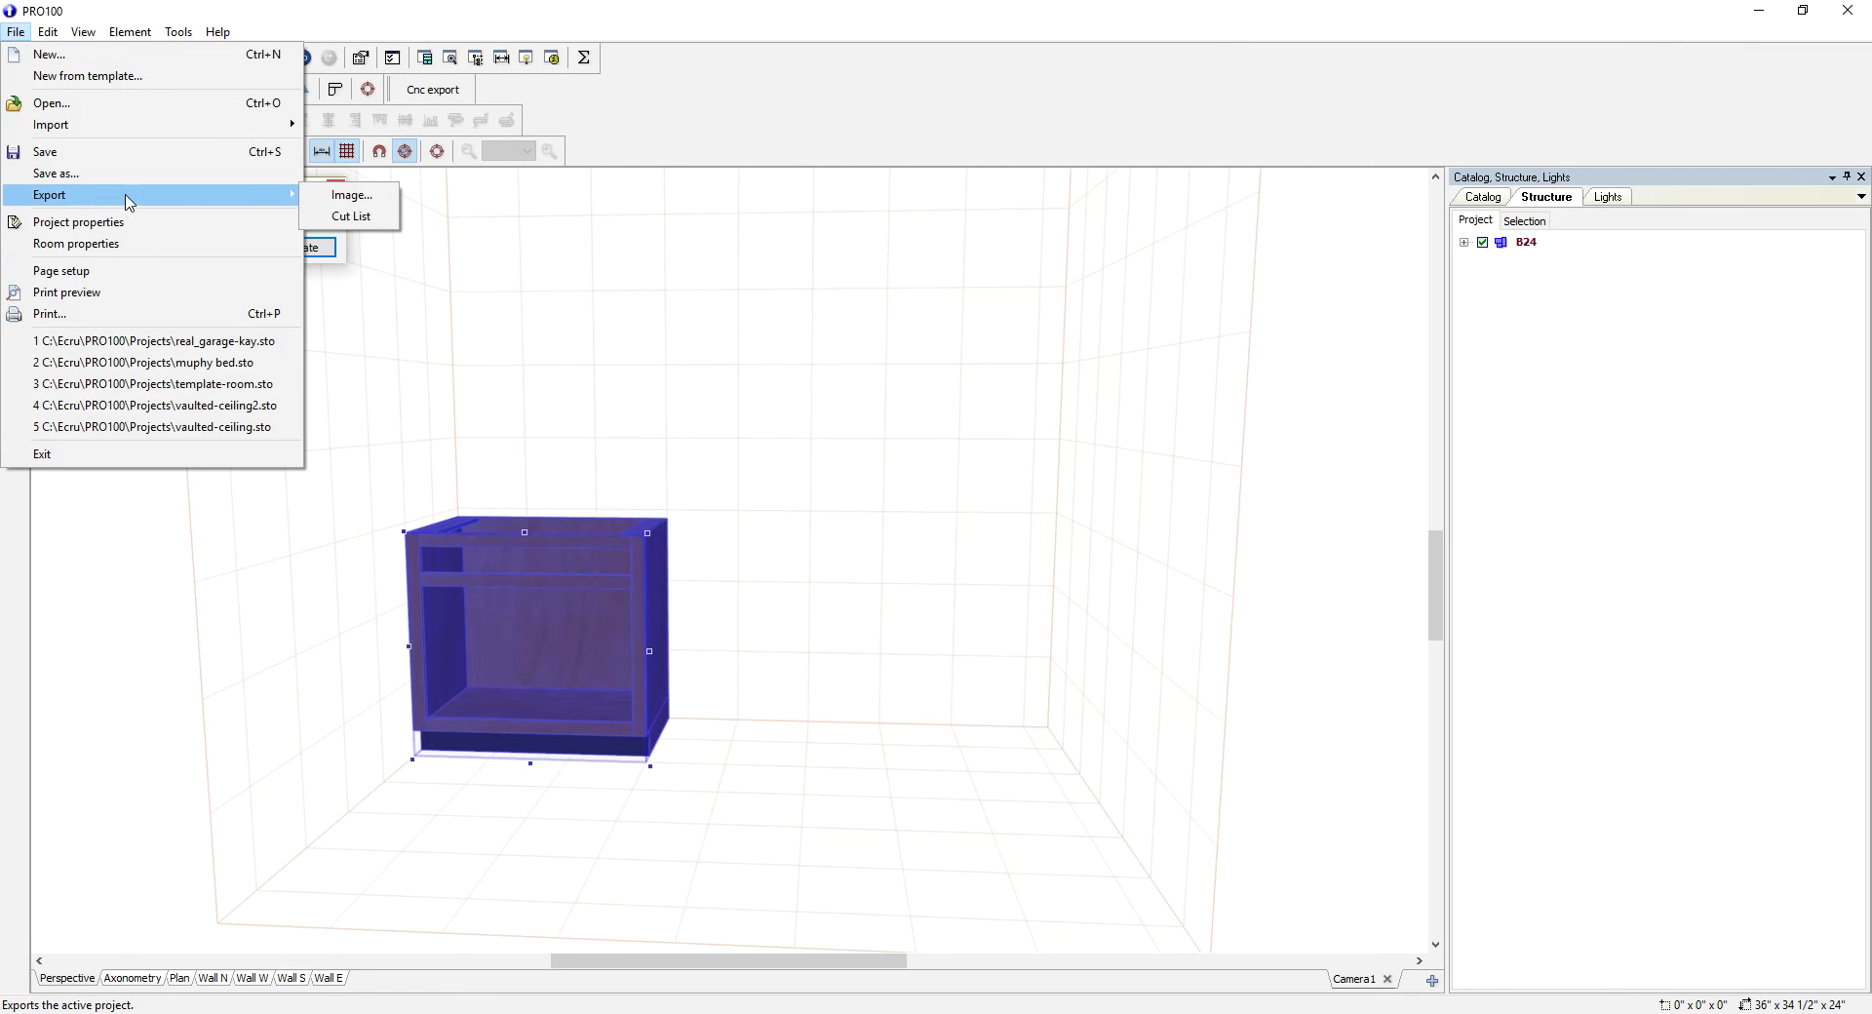
click(340, 217)
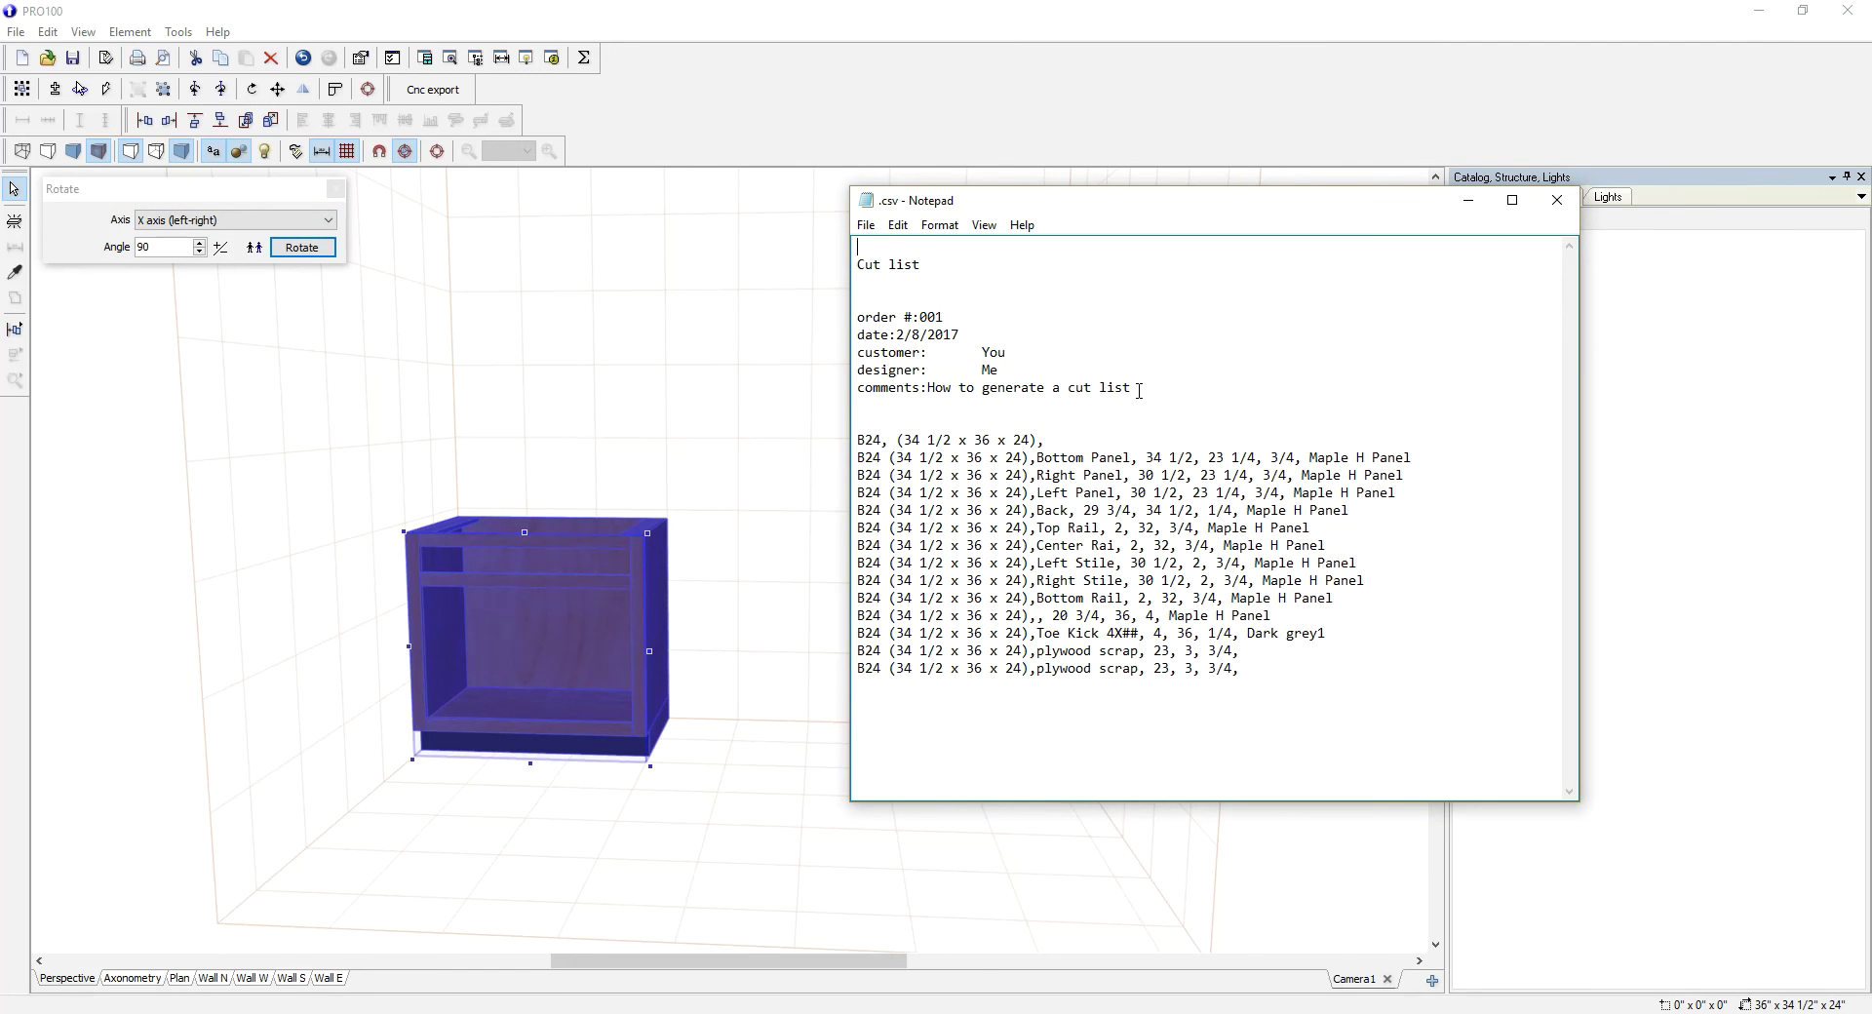
Review the CSV header now showing order, date, customer, designer and comment
drag(1133, 388, 861, 310)
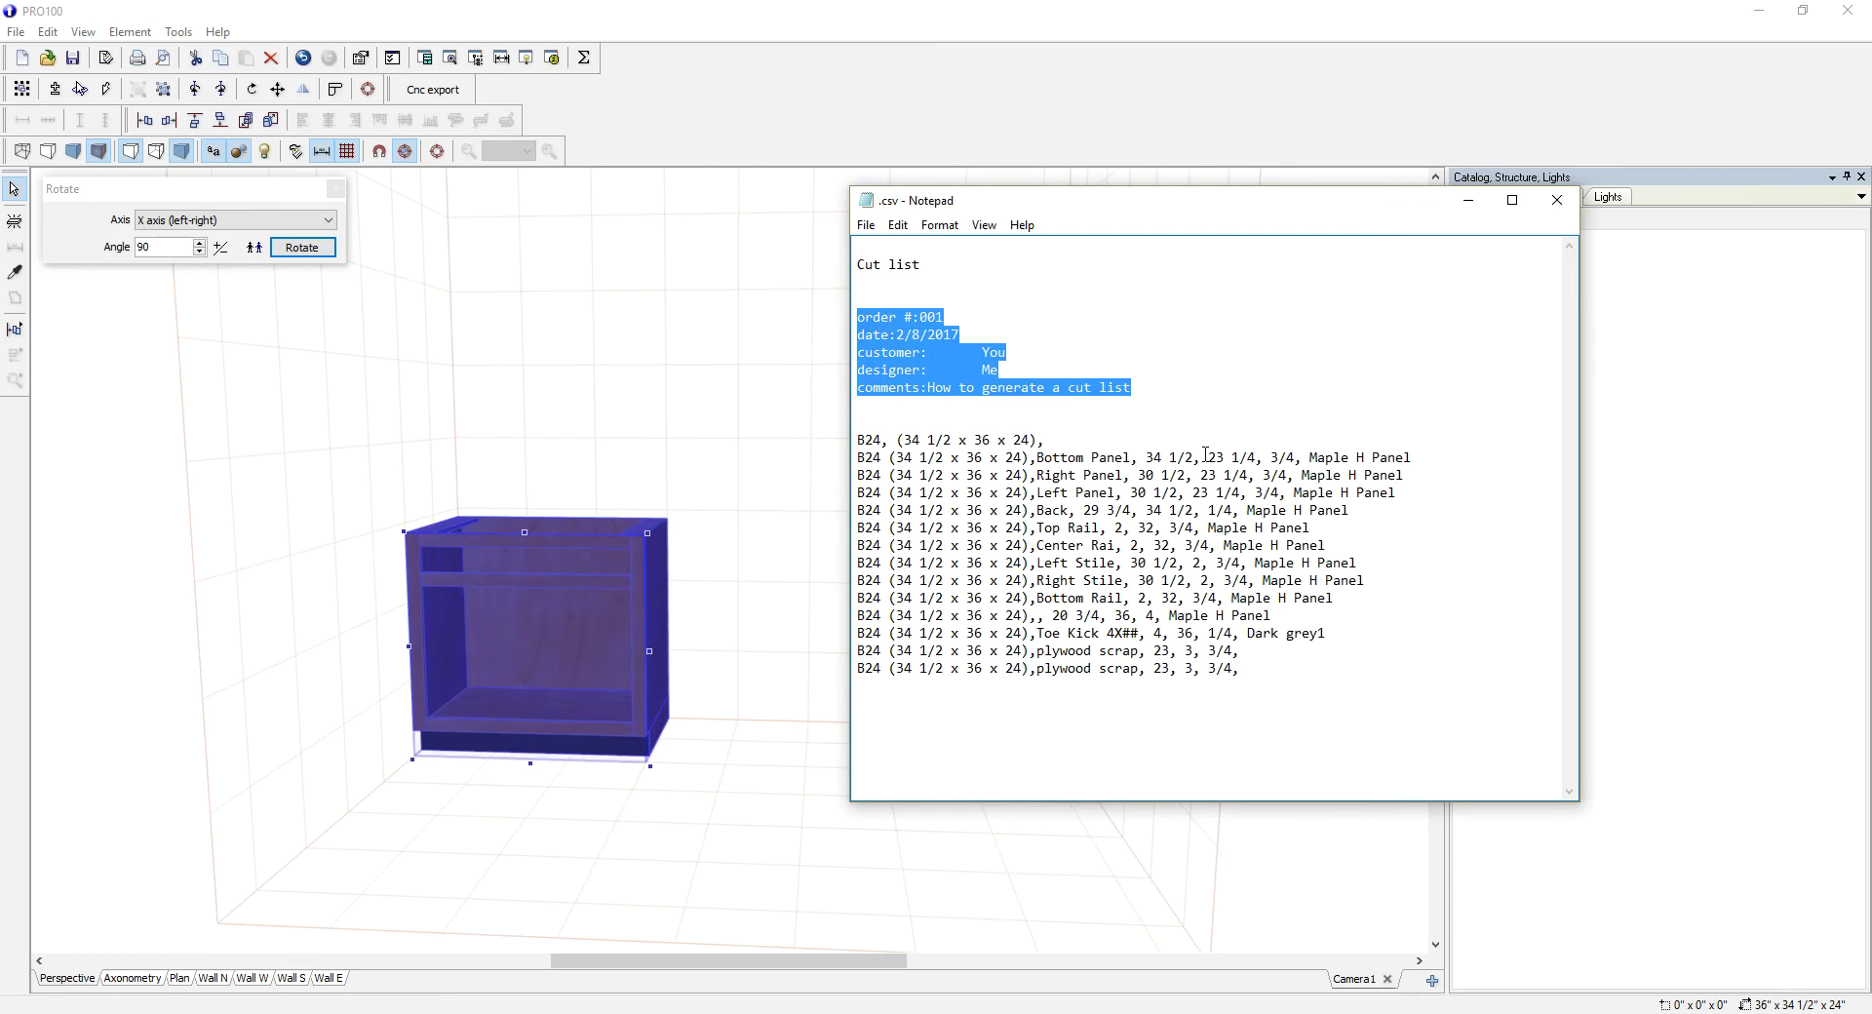
click(1230, 369)
drag(1341, 673, 809, 248)
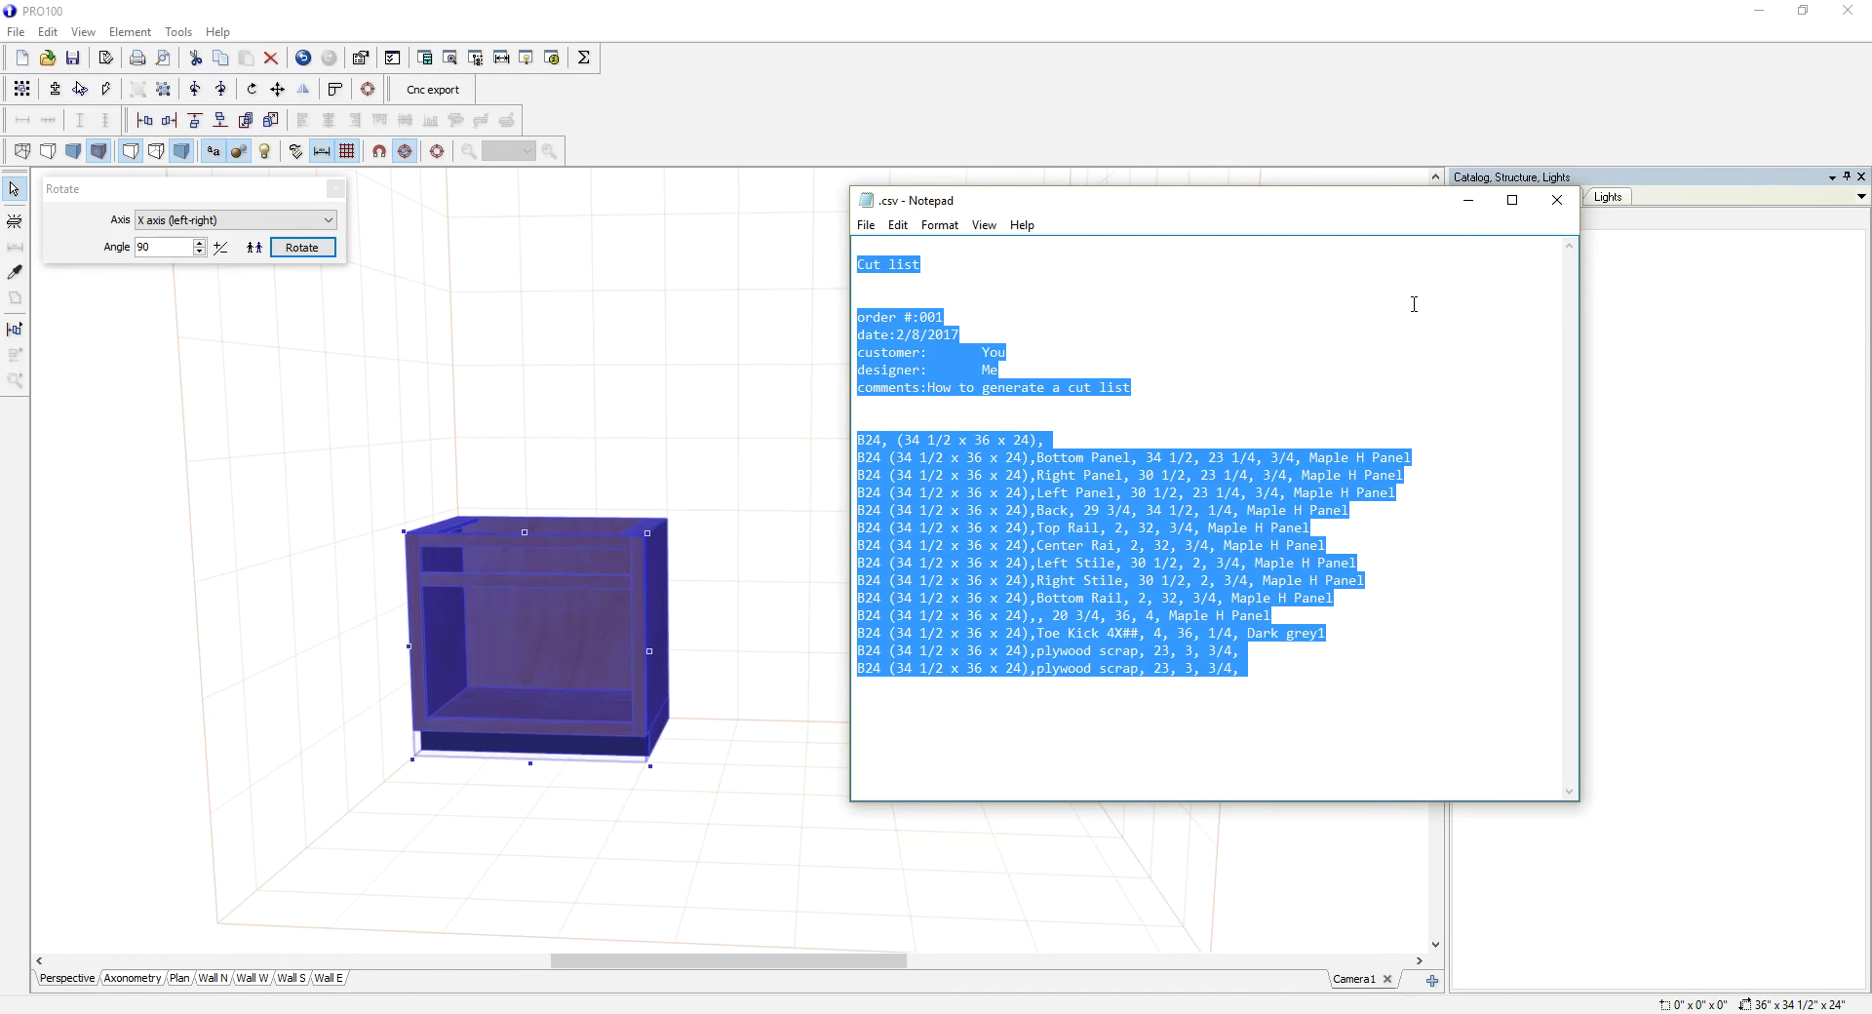
Close Notepad, reselect and expand B24, then re-export the cut list from Reports
click(1556, 200)
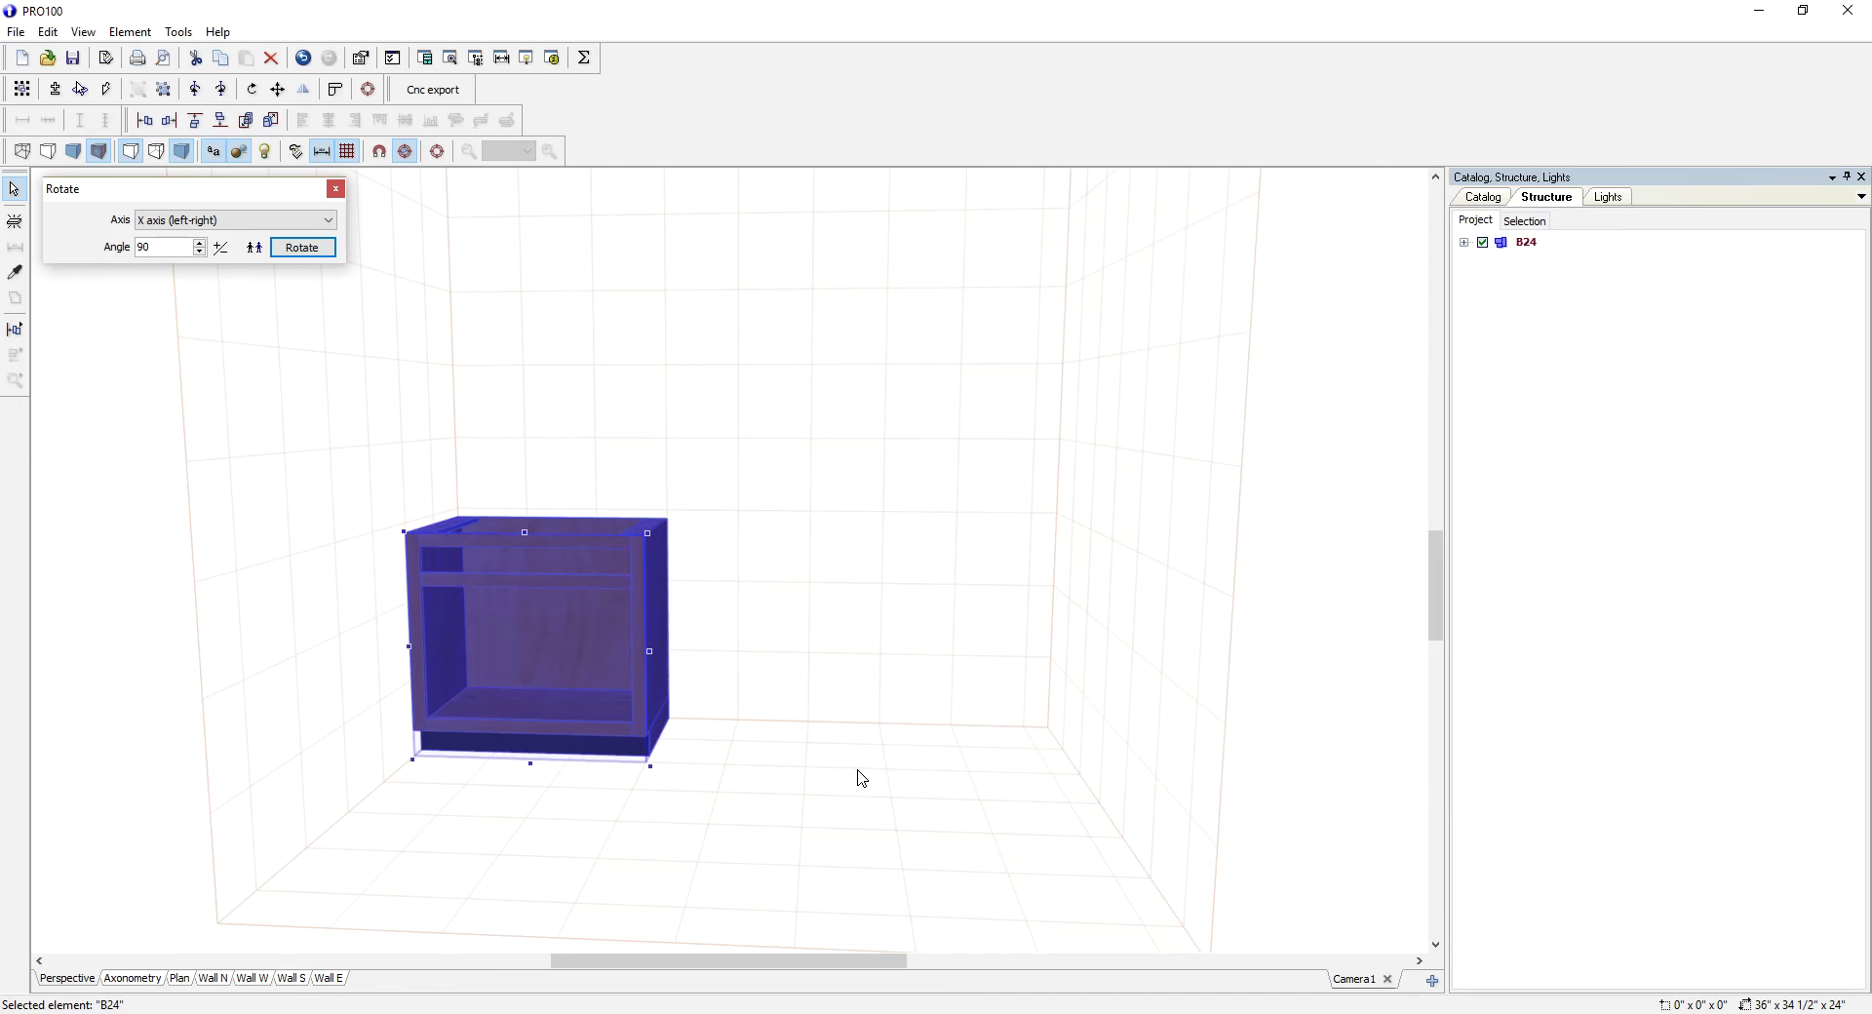
click(880, 657)
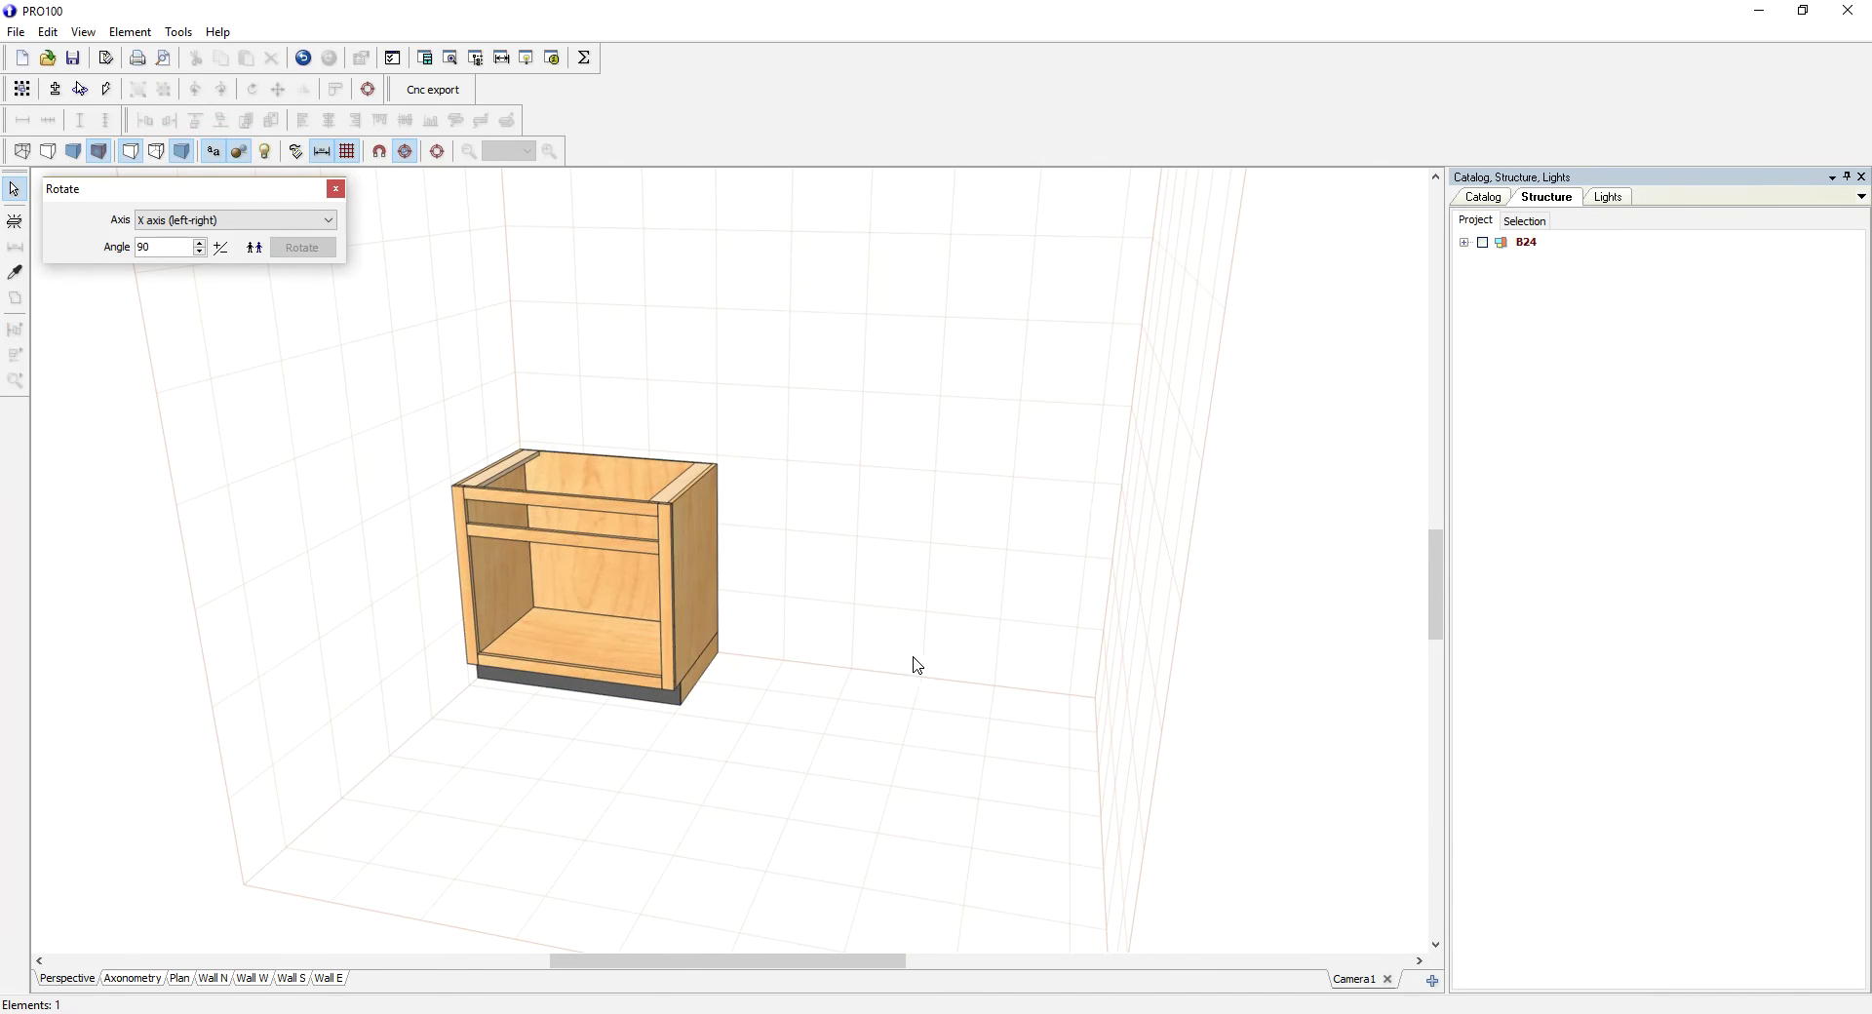
click(638, 634)
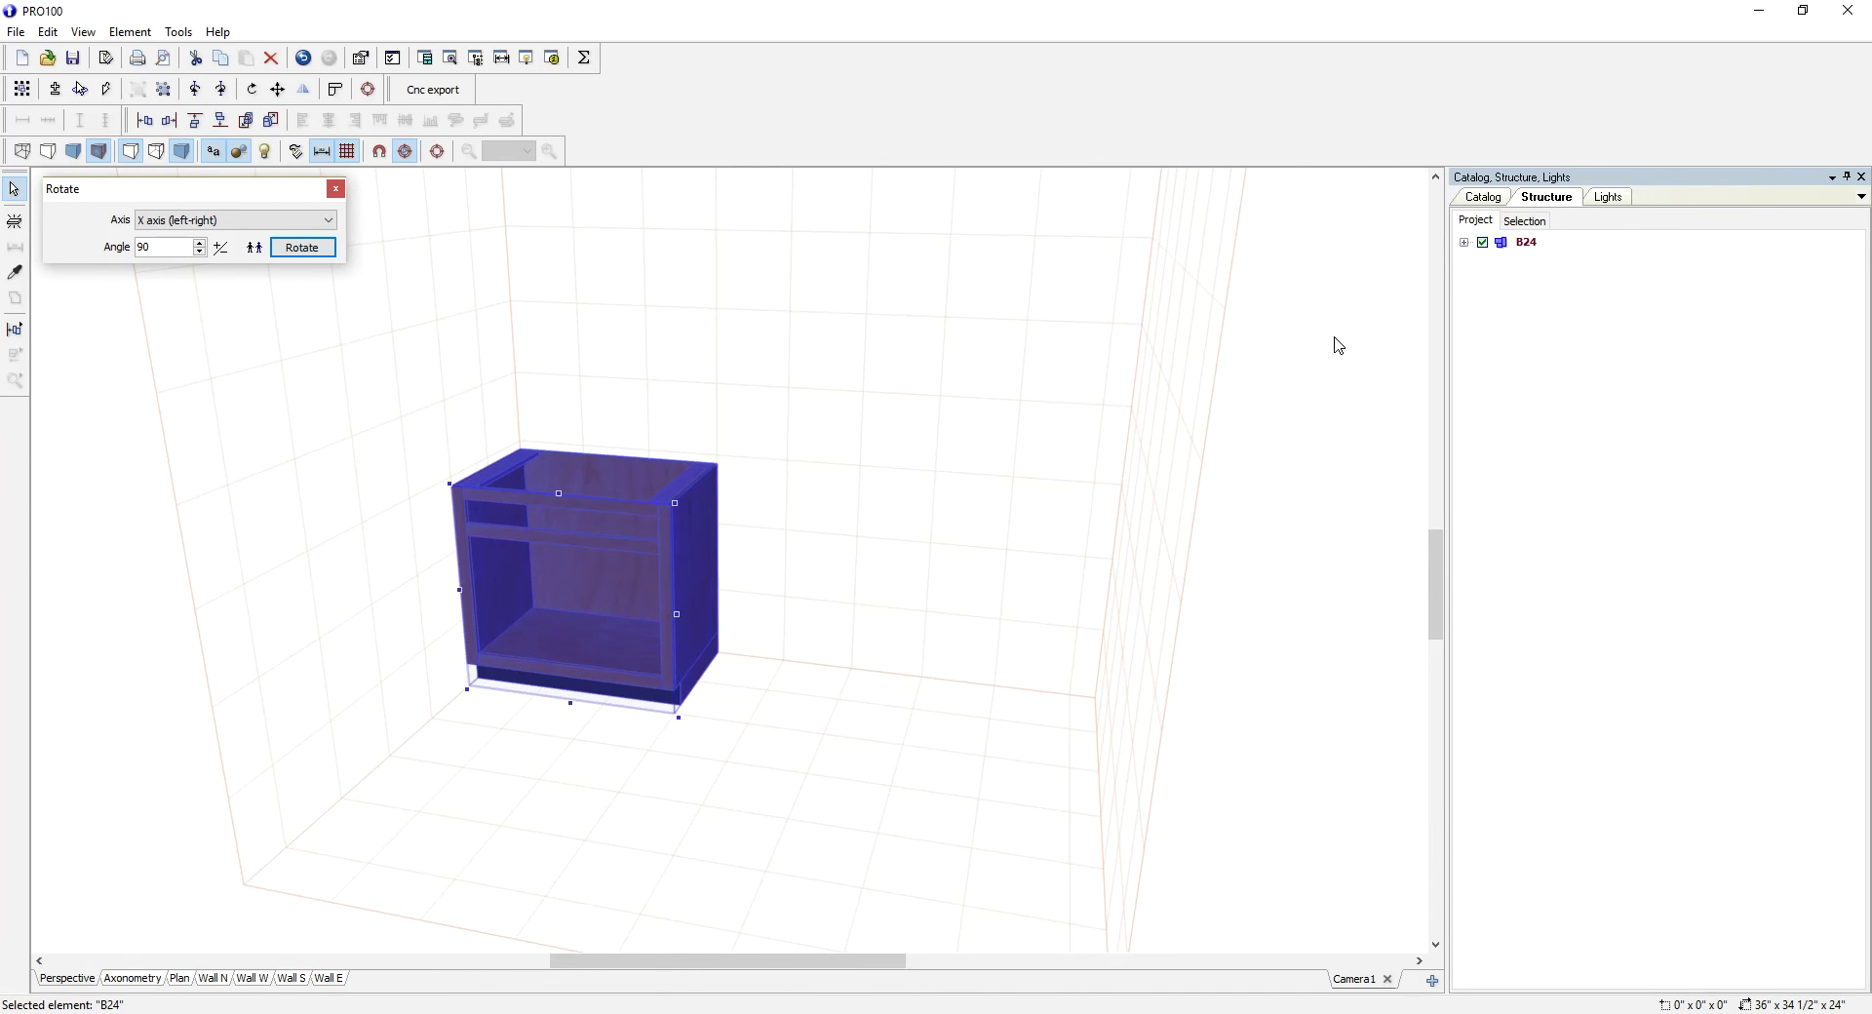
click(1463, 242)
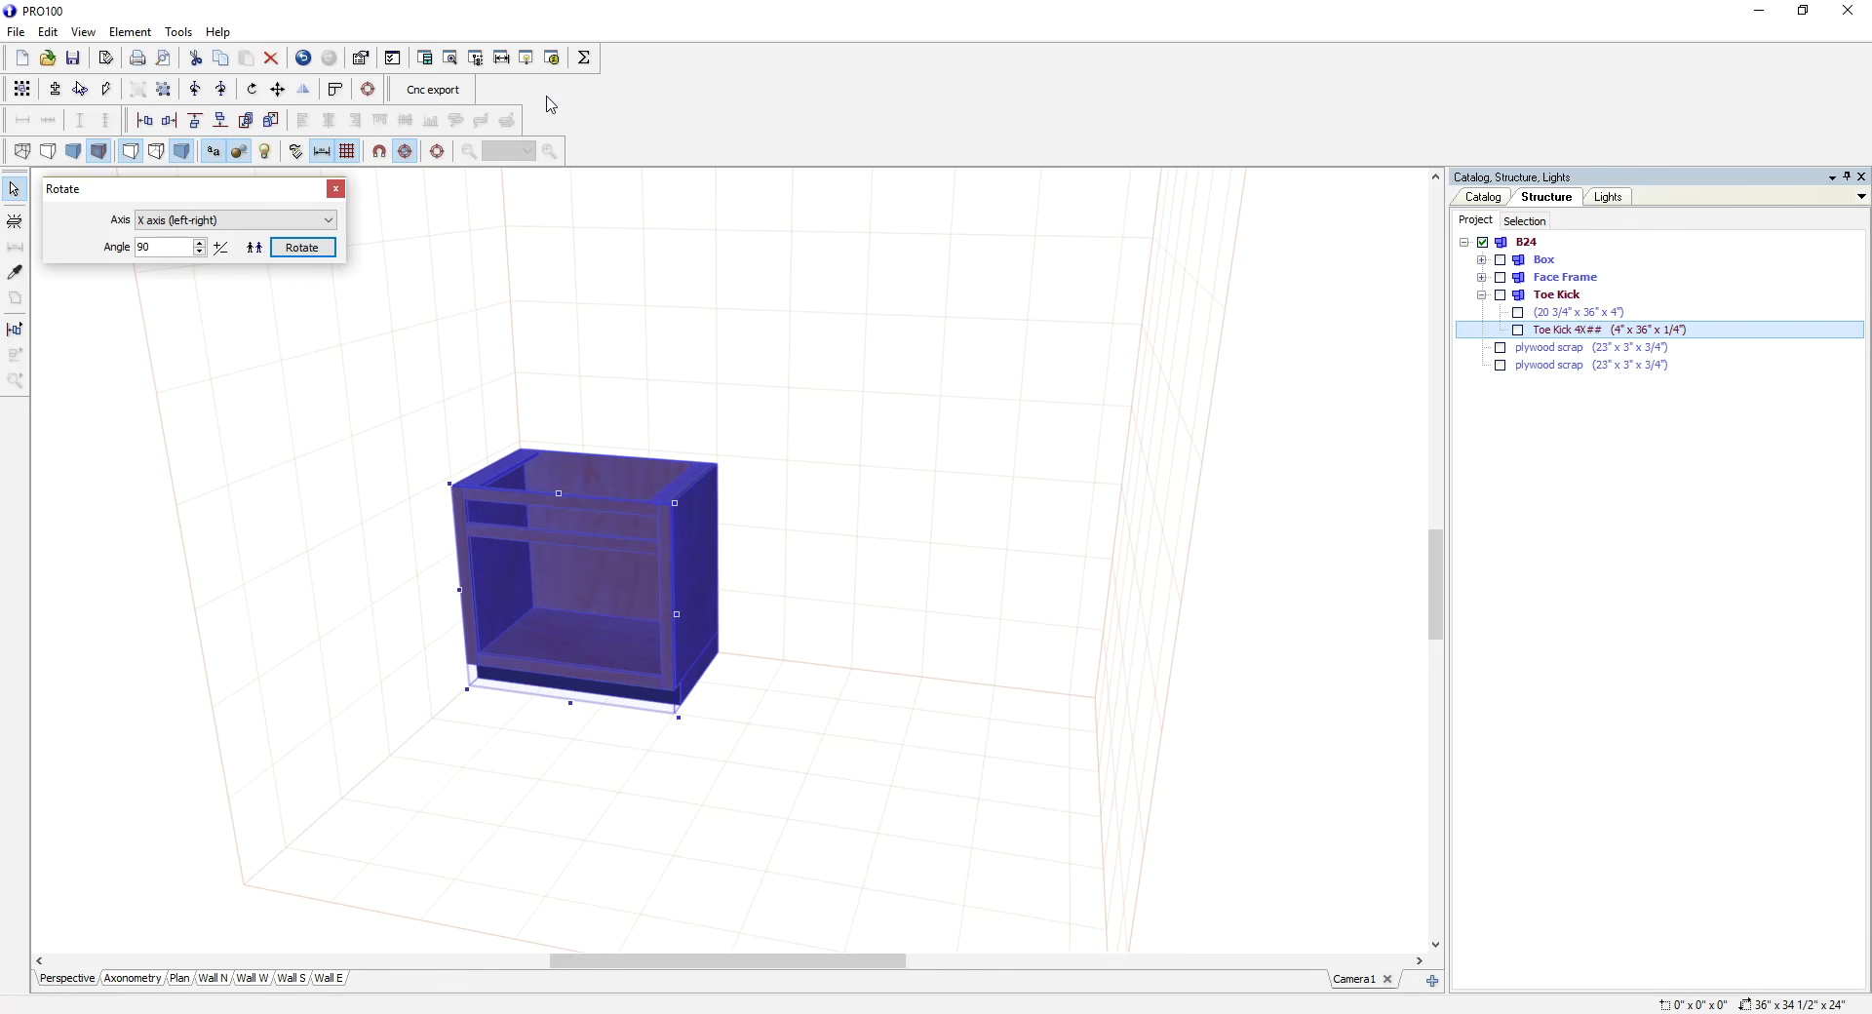
click(585, 59)
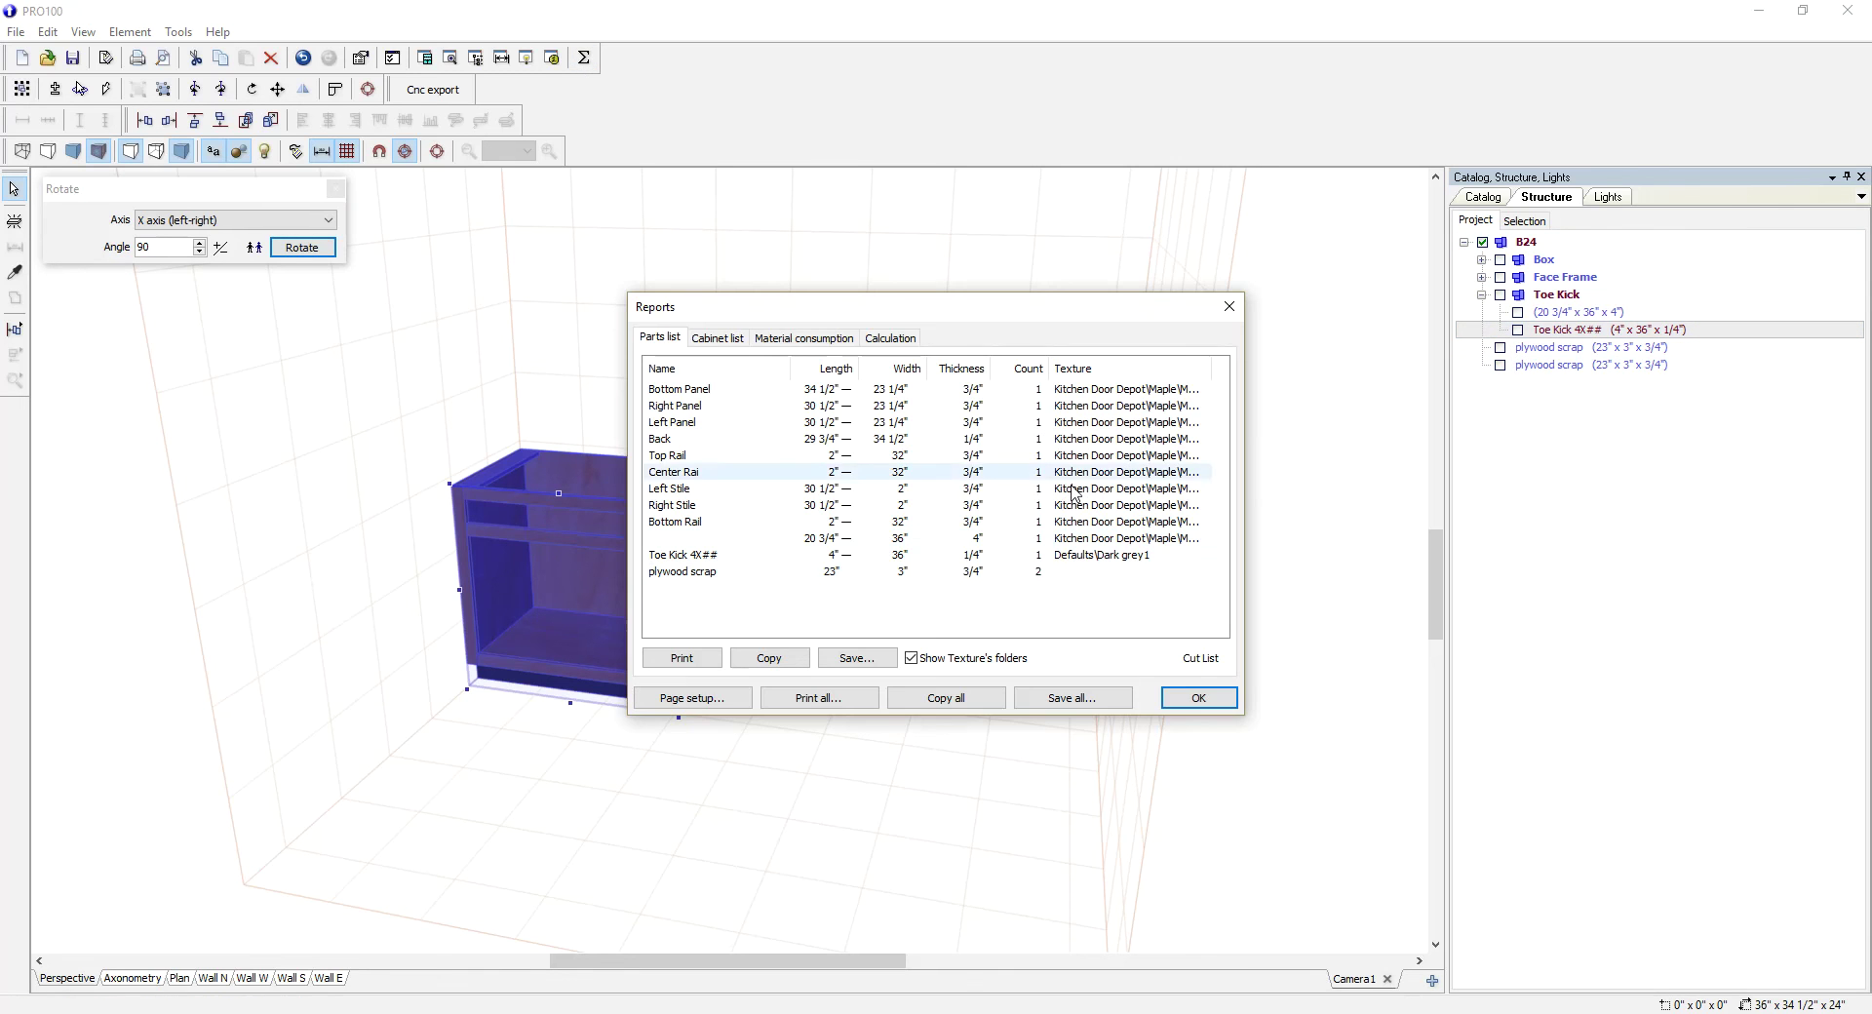
click(1200, 652)
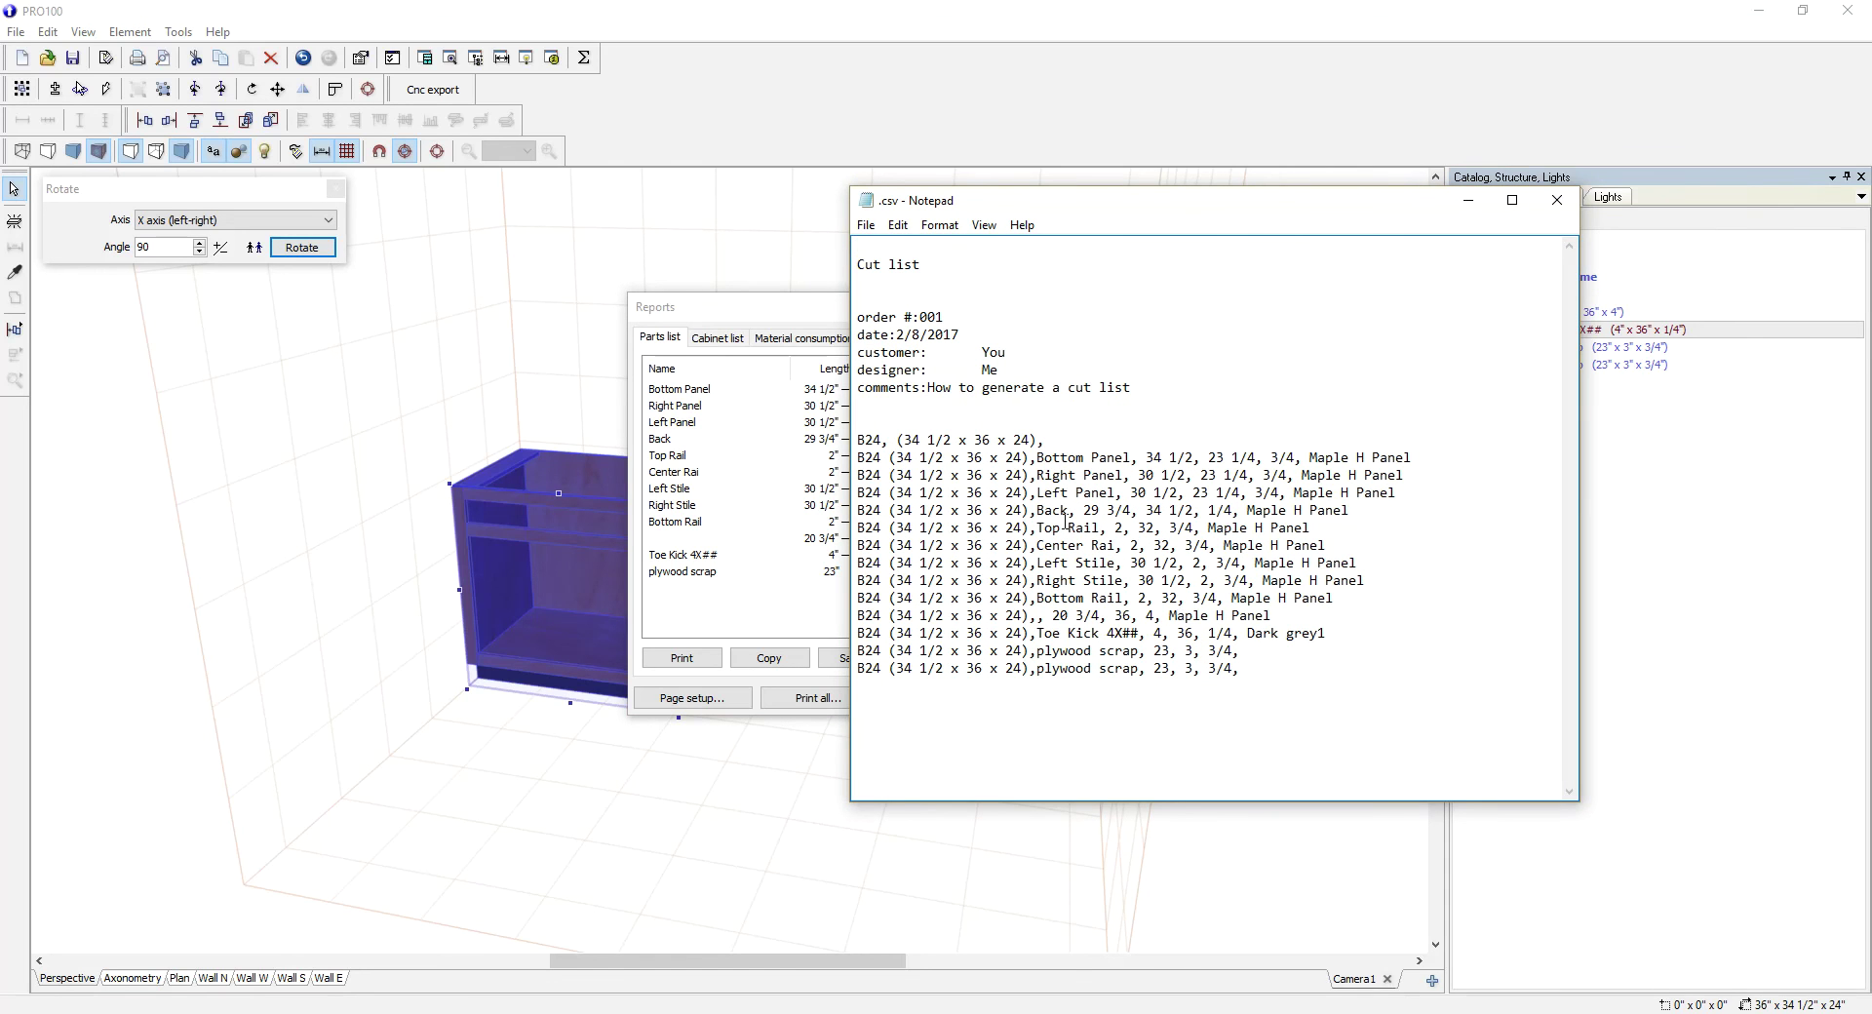